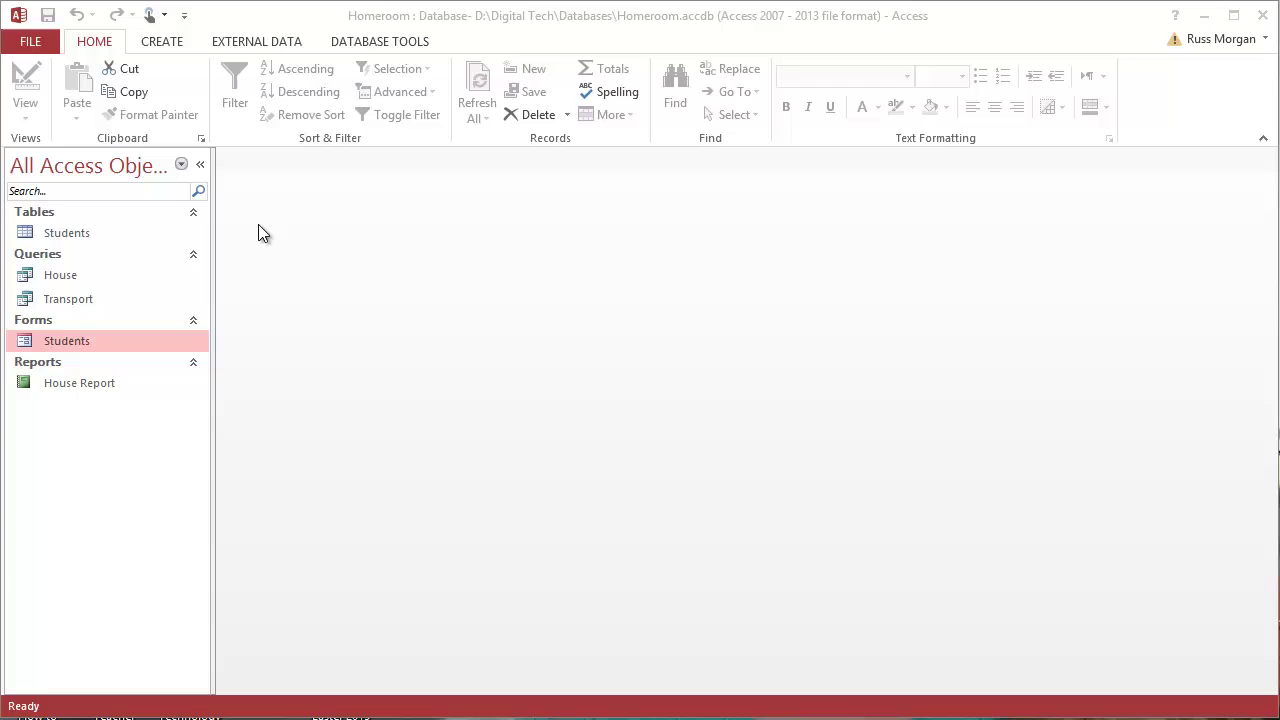
Create a blank form in Design View and enlarge its grid to about 17 cm wide.
{"action": "left_click", "coordinate": [160, 41]}
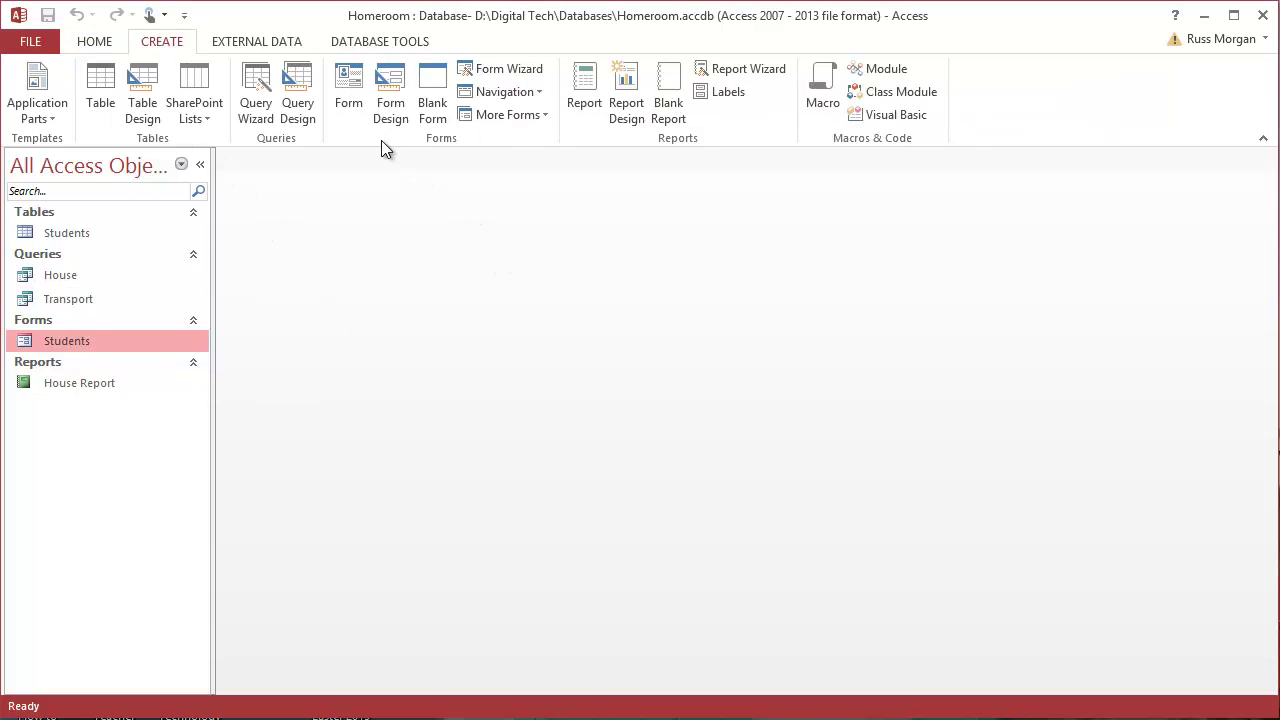
{"action": "left_click", "coordinate": [390, 95]}
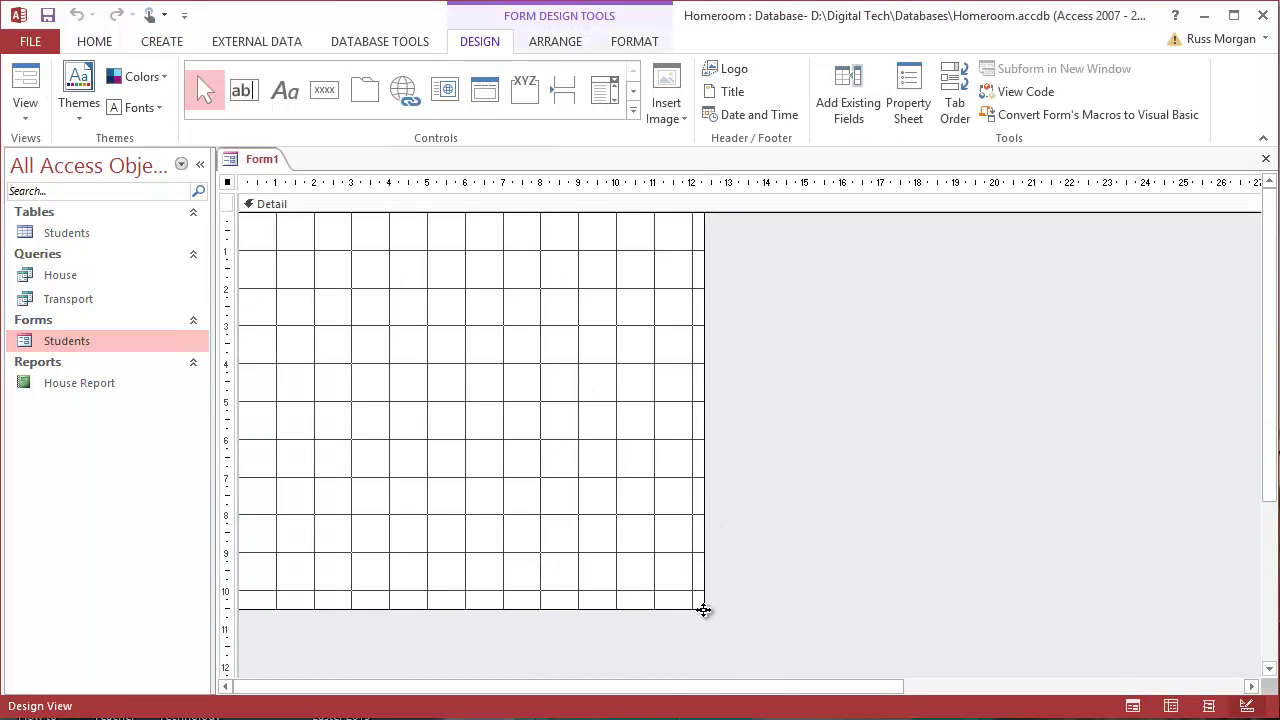
{"action": "left_click_drag", "start_coordinate": [704, 608], "coordinate": [883, 670]}
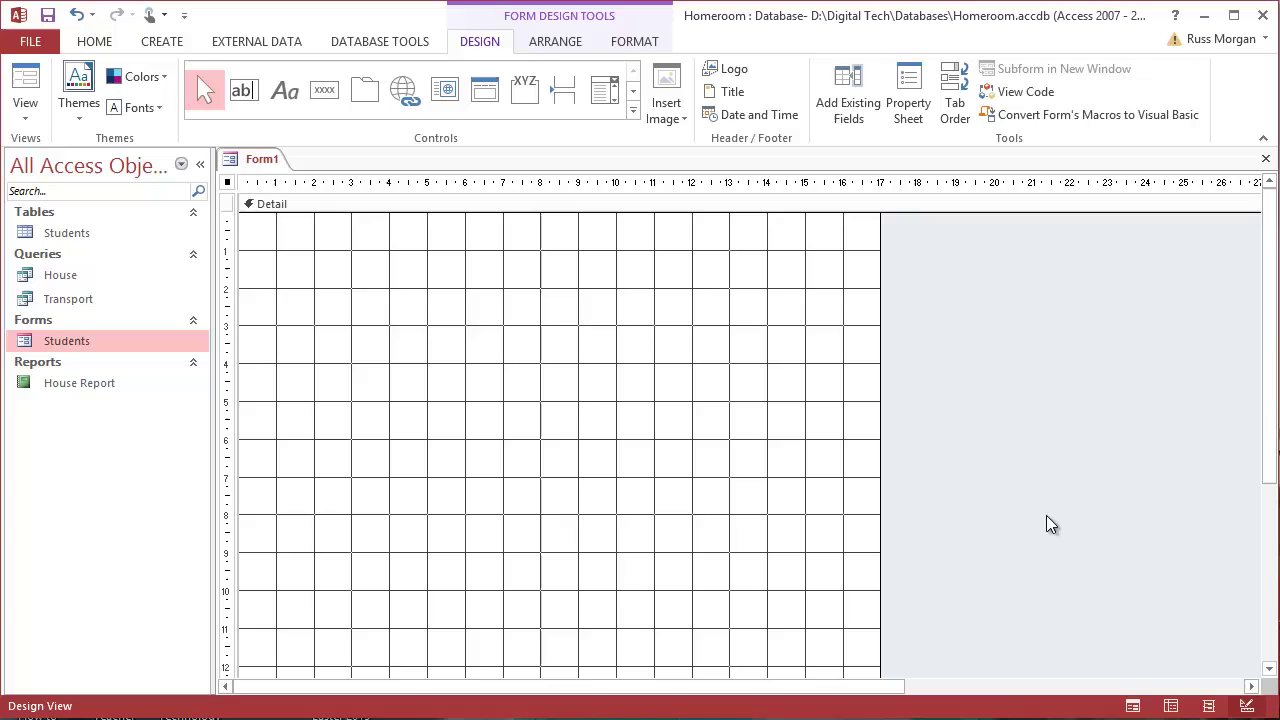
Add a label reading 'Main Menu' near the top of the form.
{"action": "left_click", "coordinate": [284, 90]}
{"action": "left_click", "coordinate": [434, 262]}
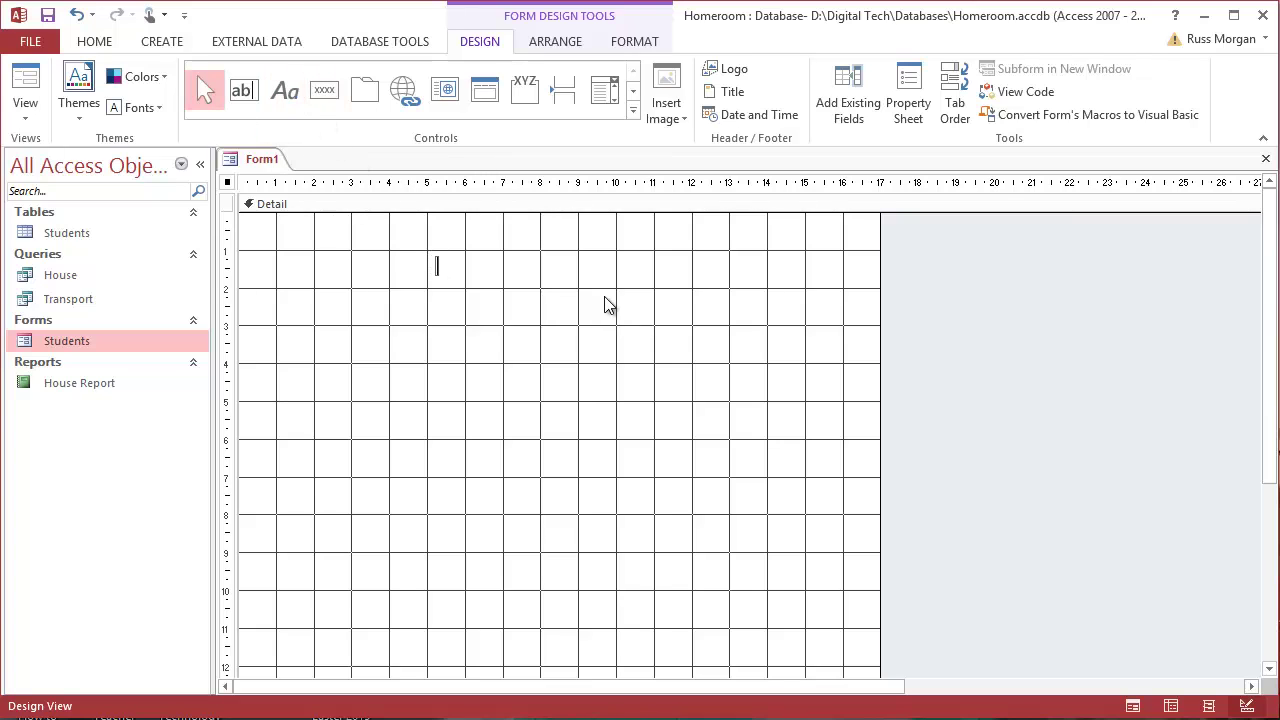
{"action": "type", "text": "Main Menu"}
{"action": "left_click", "coordinate": [529, 300]}
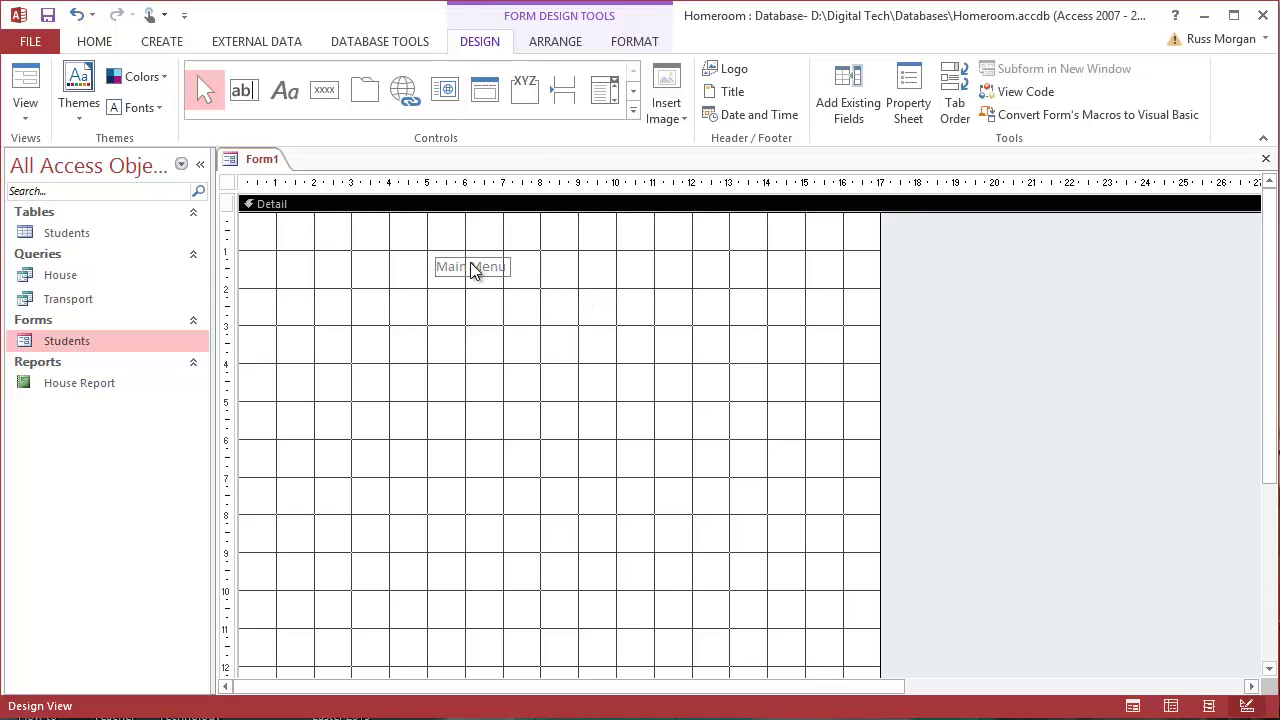
{"action": "left_click", "coordinate": [478, 264]}
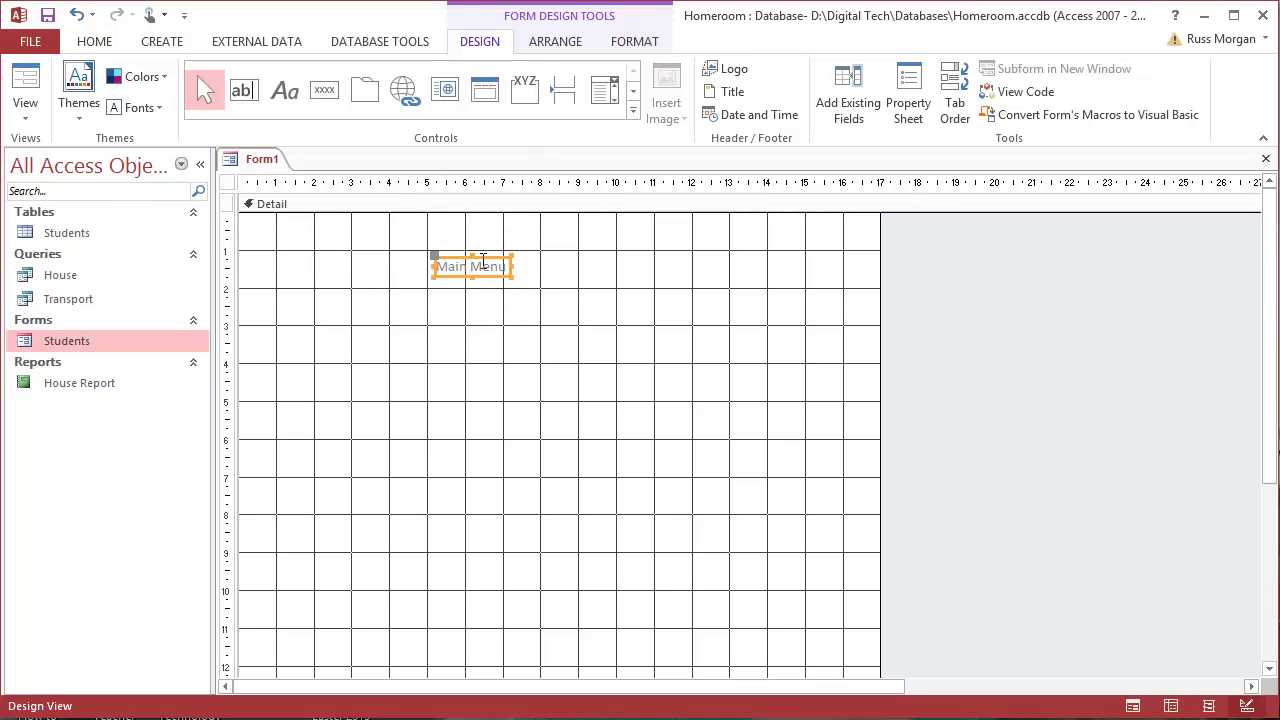
Give the Main Menu label size 20 text, an aqua background and centre alignment.
{"action": "left_click", "coordinate": [558, 42]}
{"action": "left_click", "coordinate": [625, 40]}
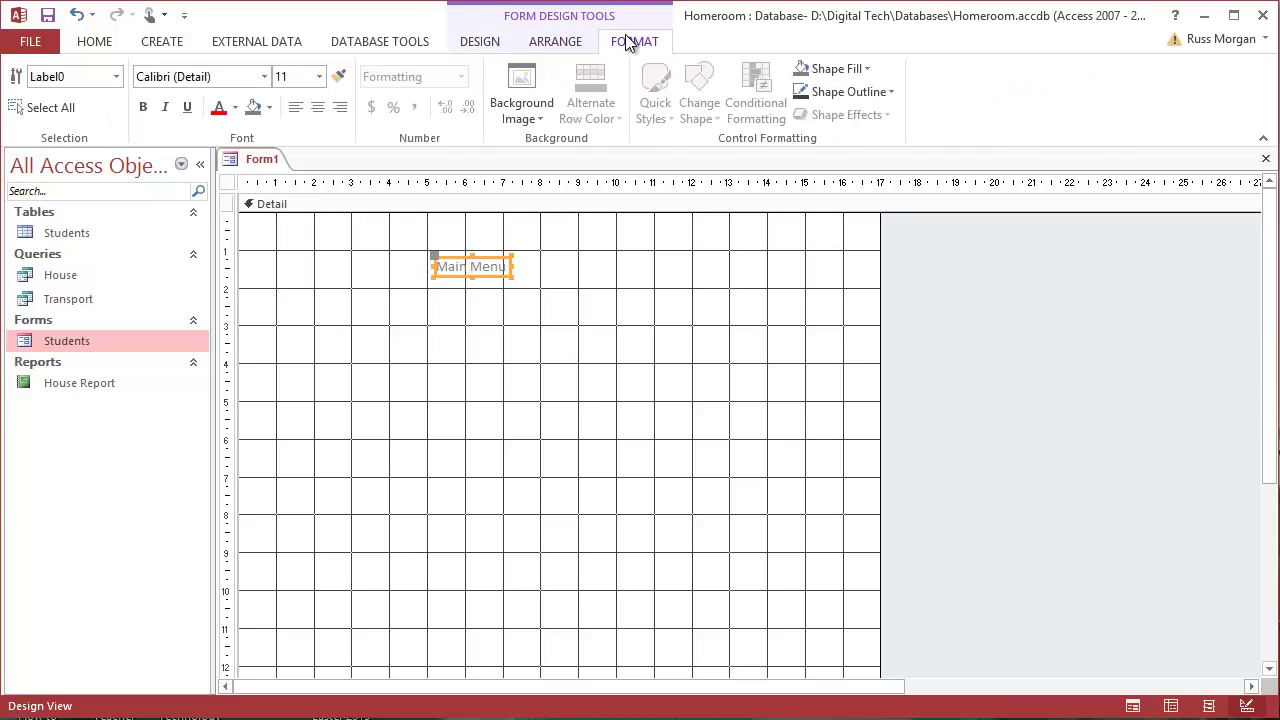
{"action": "left_click", "coordinate": [318, 76]}
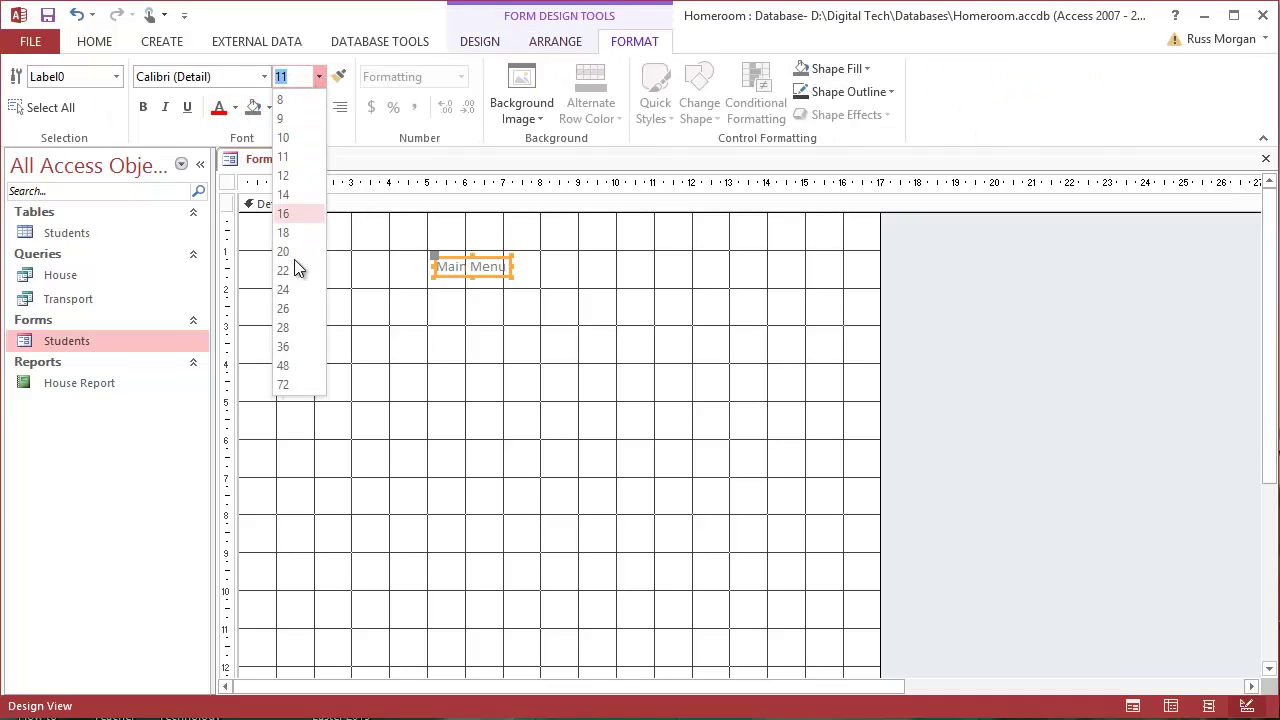
{"action": "left_click", "coordinate": [298, 271]}
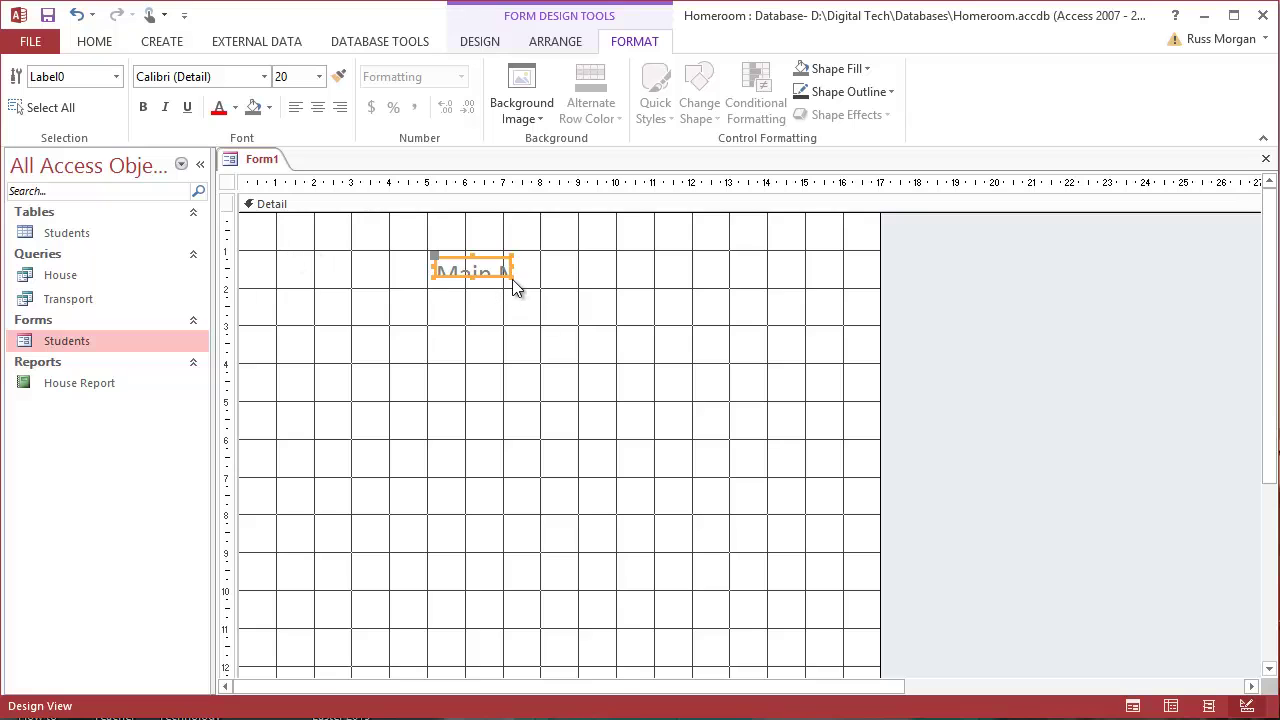
{"action": "left_click_drag", "start_coordinate": [512, 277], "coordinate": [640, 323]}
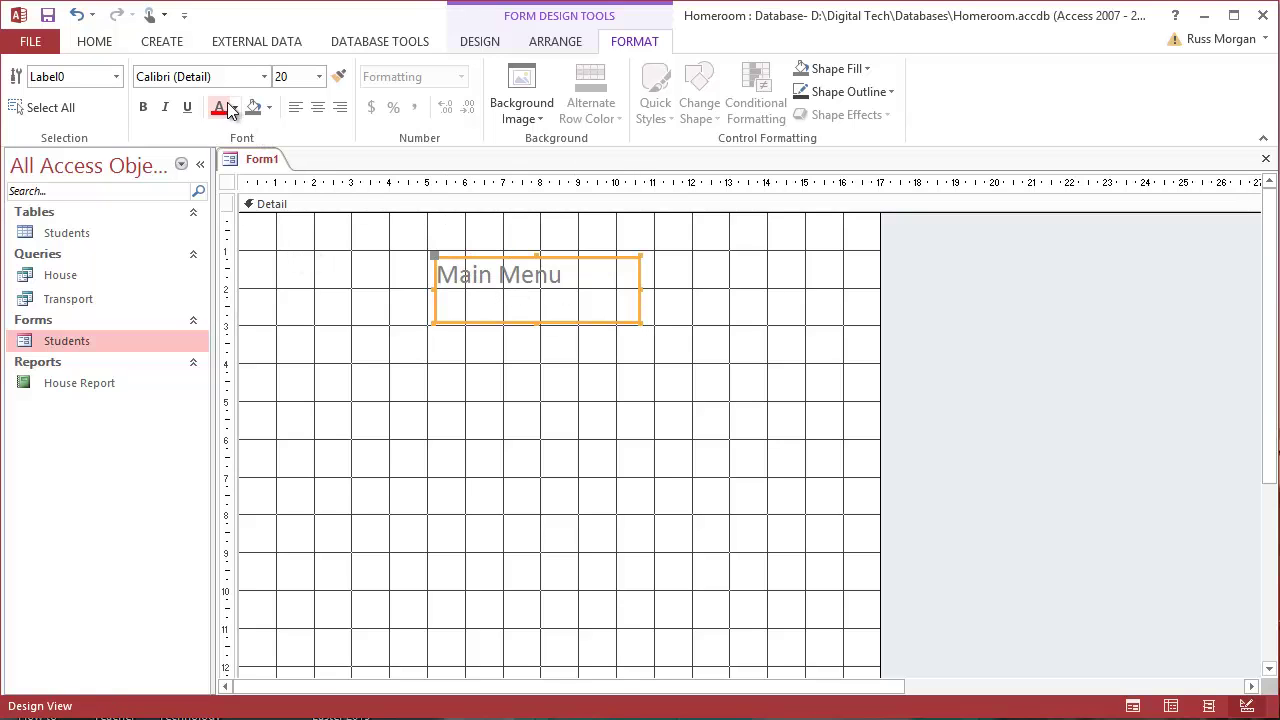
{"action": "left_click", "coordinate": [269, 107]}
{"action": "left_click", "coordinate": [353, 203]}
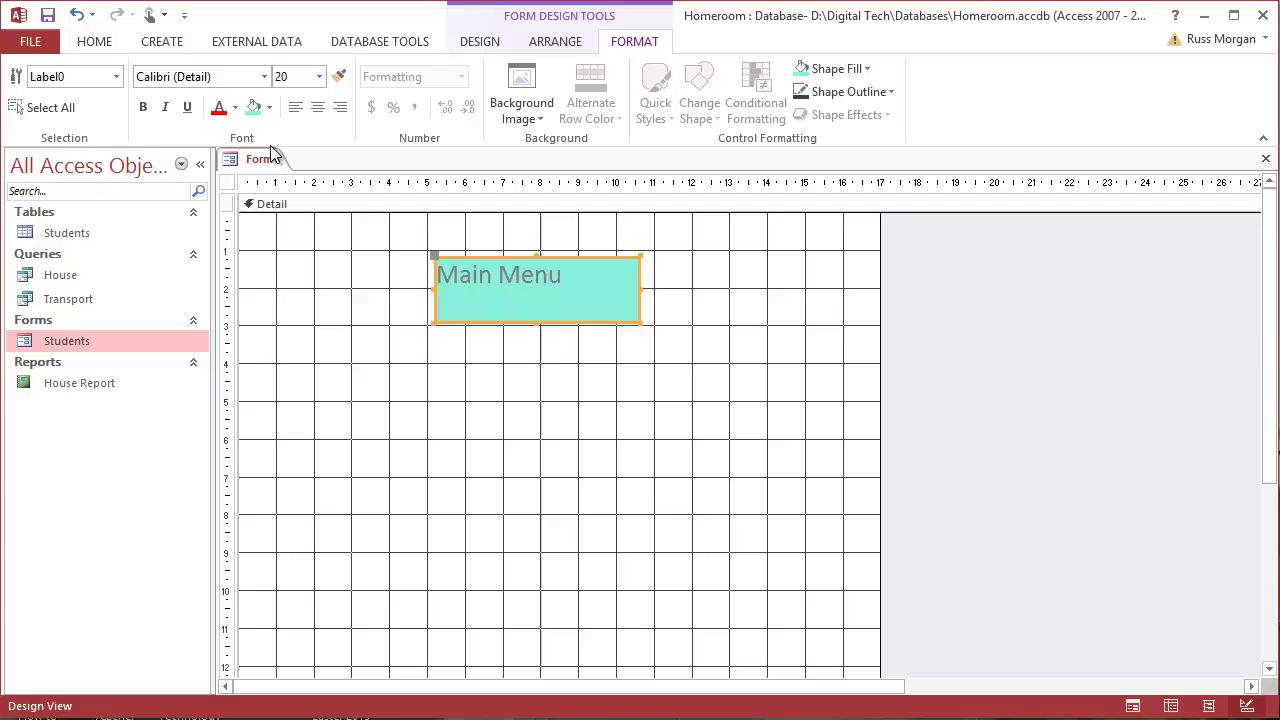
{"action": "left_click", "coordinate": [234, 107]}
{"action": "left_click", "coordinate": [234, 107]}
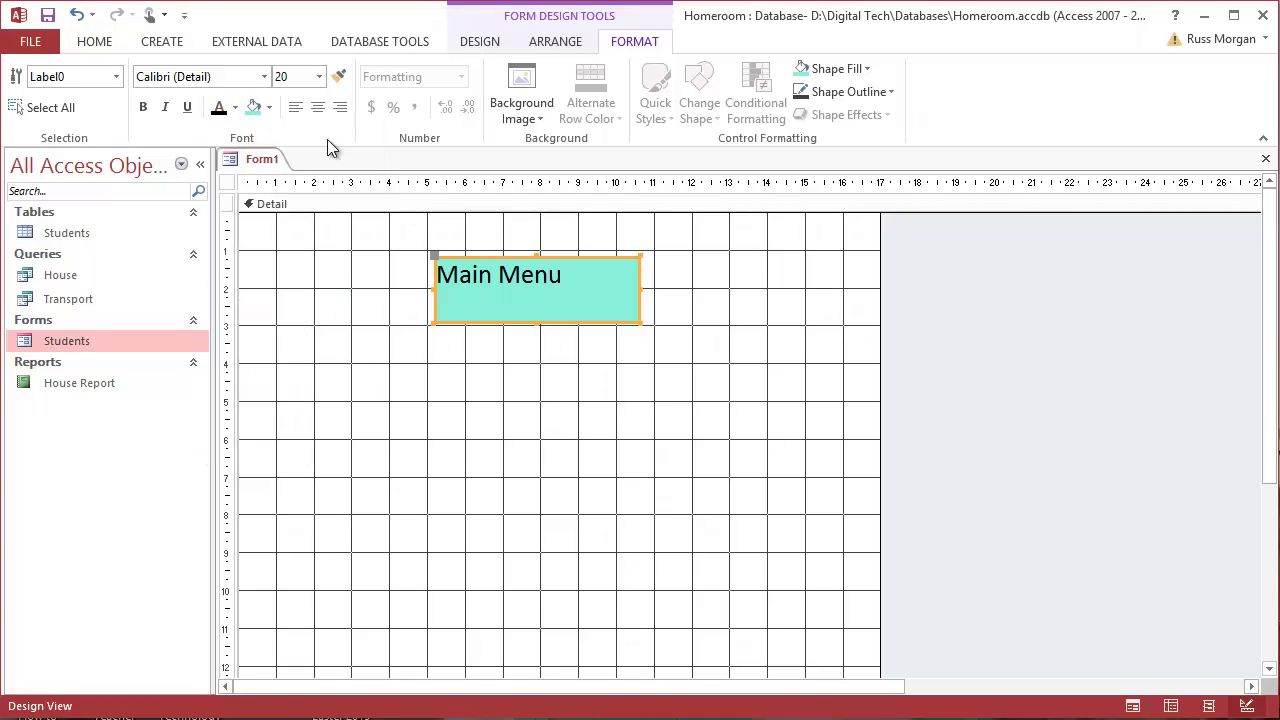
{"action": "left_click", "coordinate": [316, 108]}
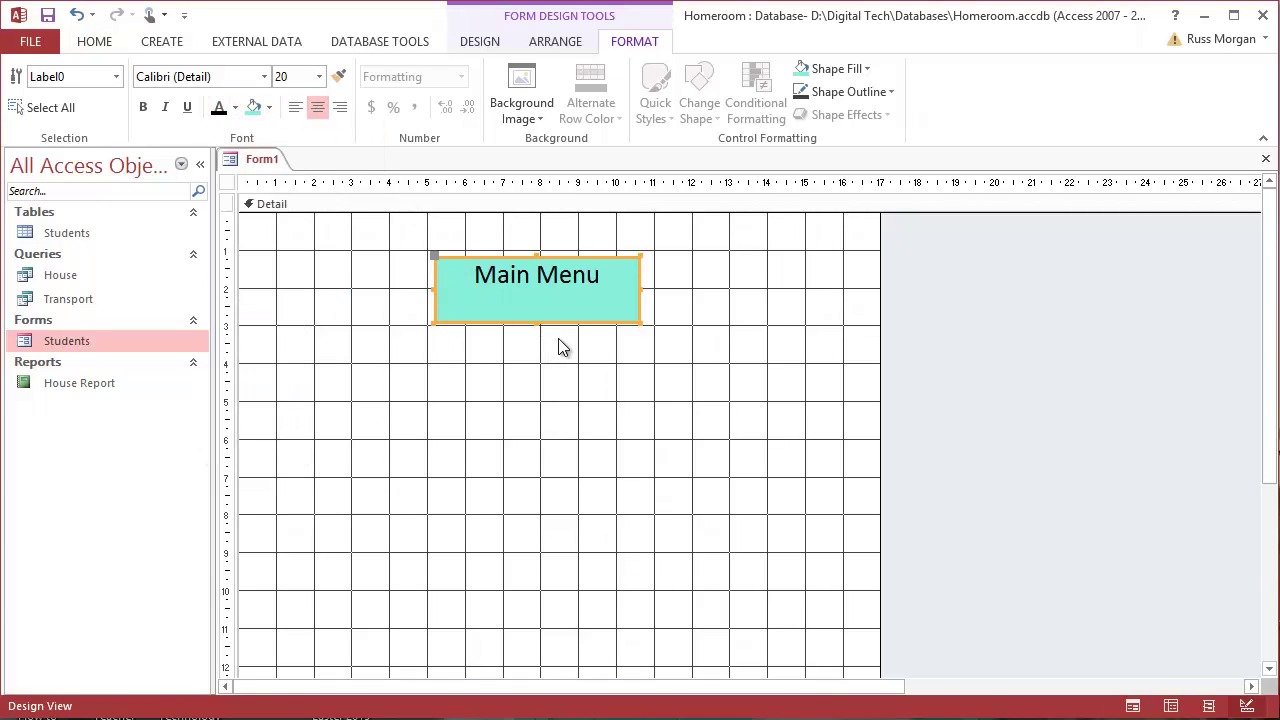
Enlarge the Main Menu title text to 36 point and resize the label to fit.
{"action": "left_click", "coordinate": [617, 271]}
{"action": "left_click_drag", "start_coordinate": [617, 271], "coordinate": [398, 195]}
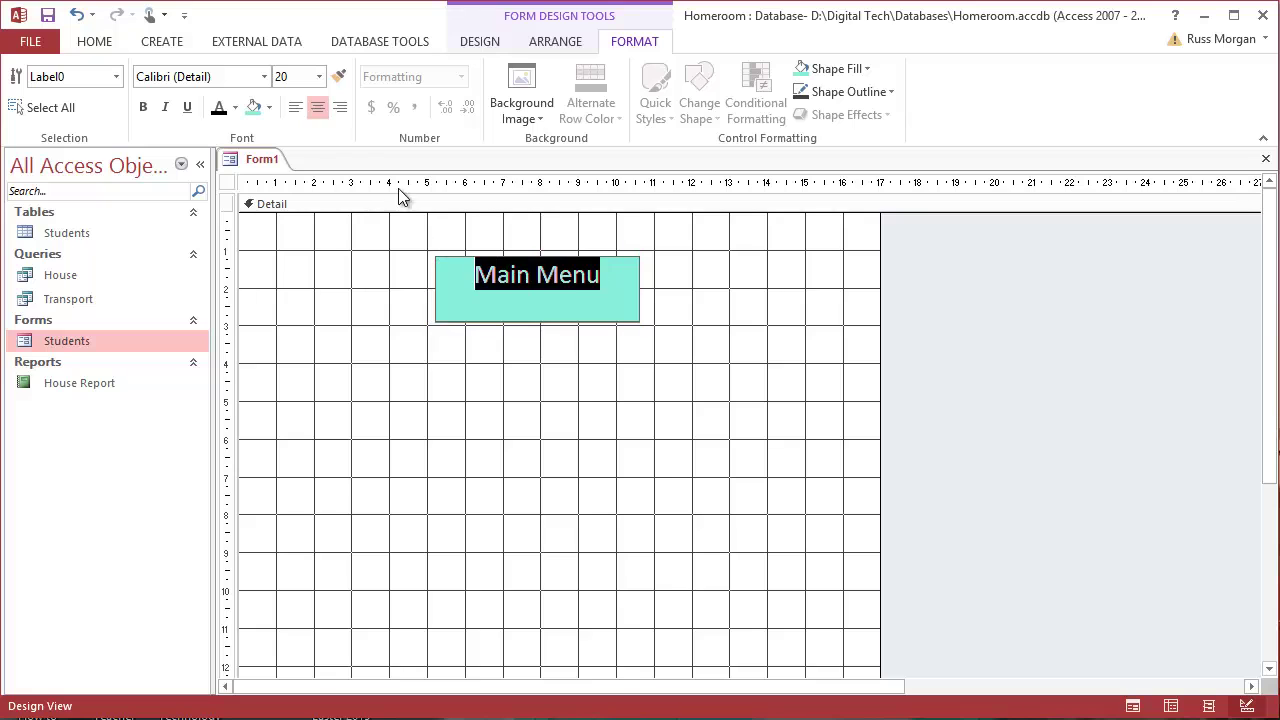
{"action": "left_click", "coordinate": [319, 78]}
{"action": "left_click", "coordinate": [282, 340]}
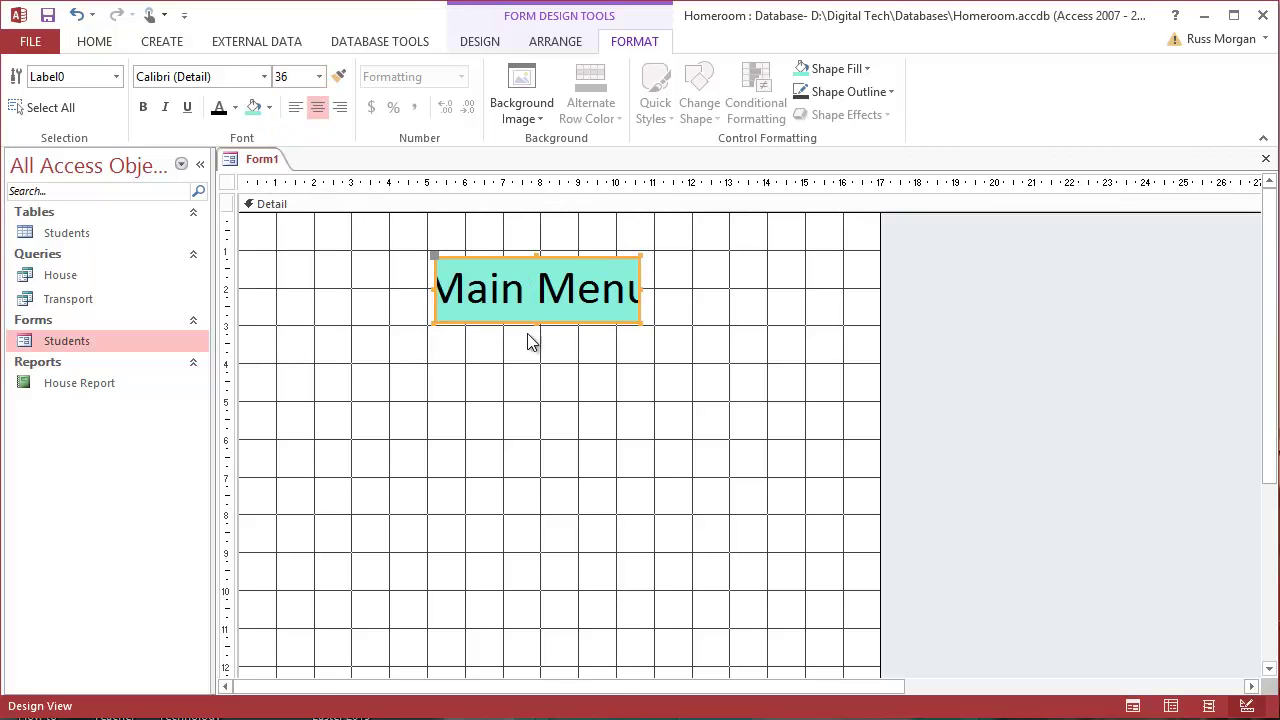
{"action": "left_click_drag", "start_coordinate": [641, 290], "coordinate": [643, 241]}
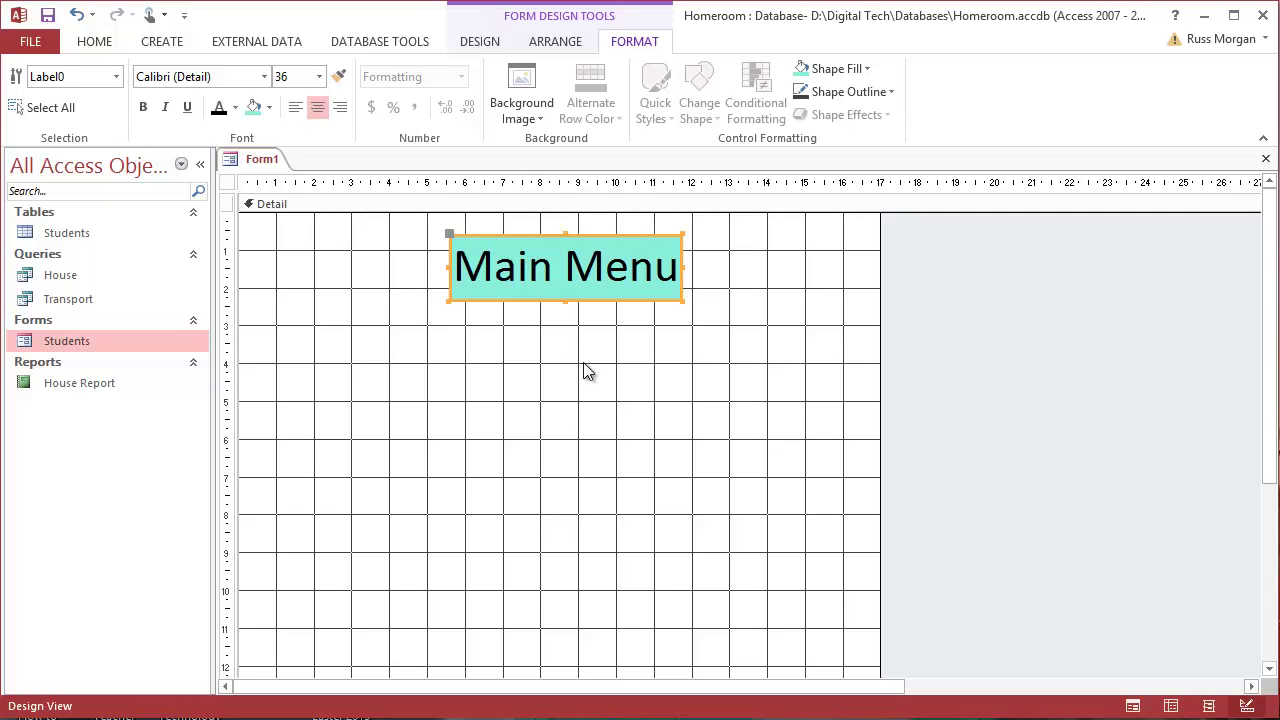
Fill the form's Detail section with a yellow background.
{"action": "right_click", "coordinate": [543, 365]}
{"action": "mouse_move", "coordinate": [441, 442]}
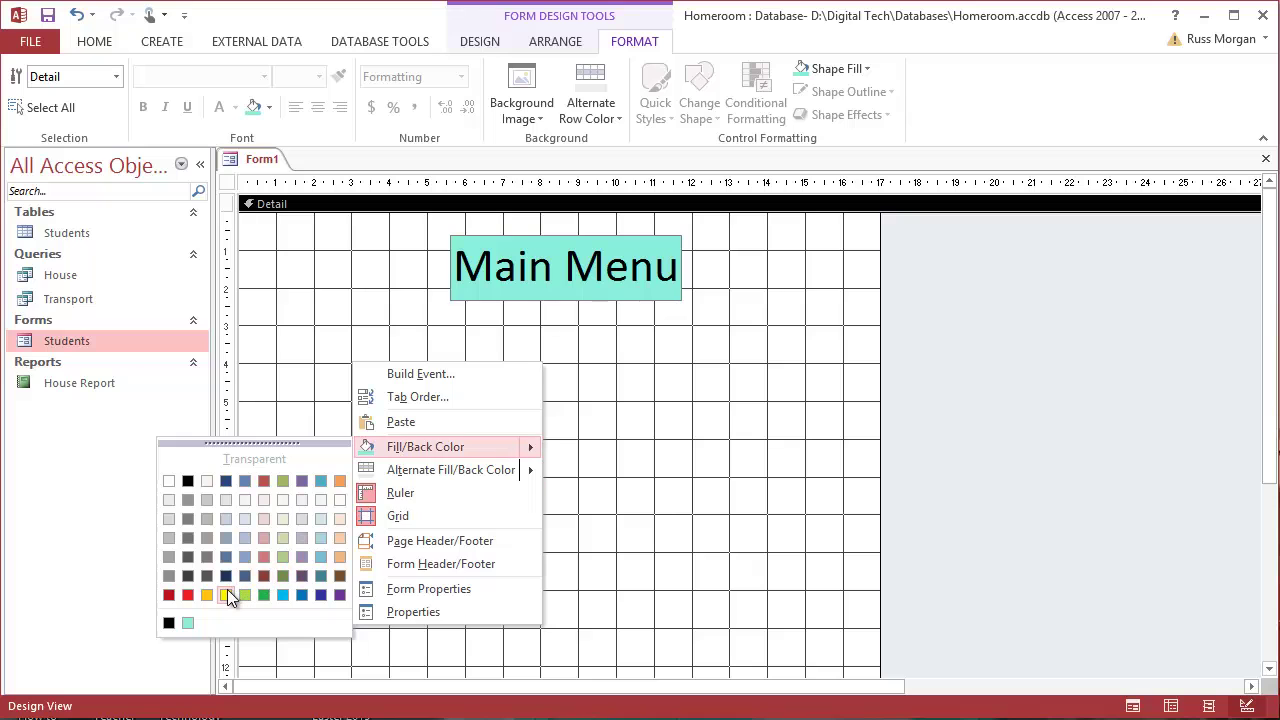
{"action": "left_click", "coordinate": [225, 594]}
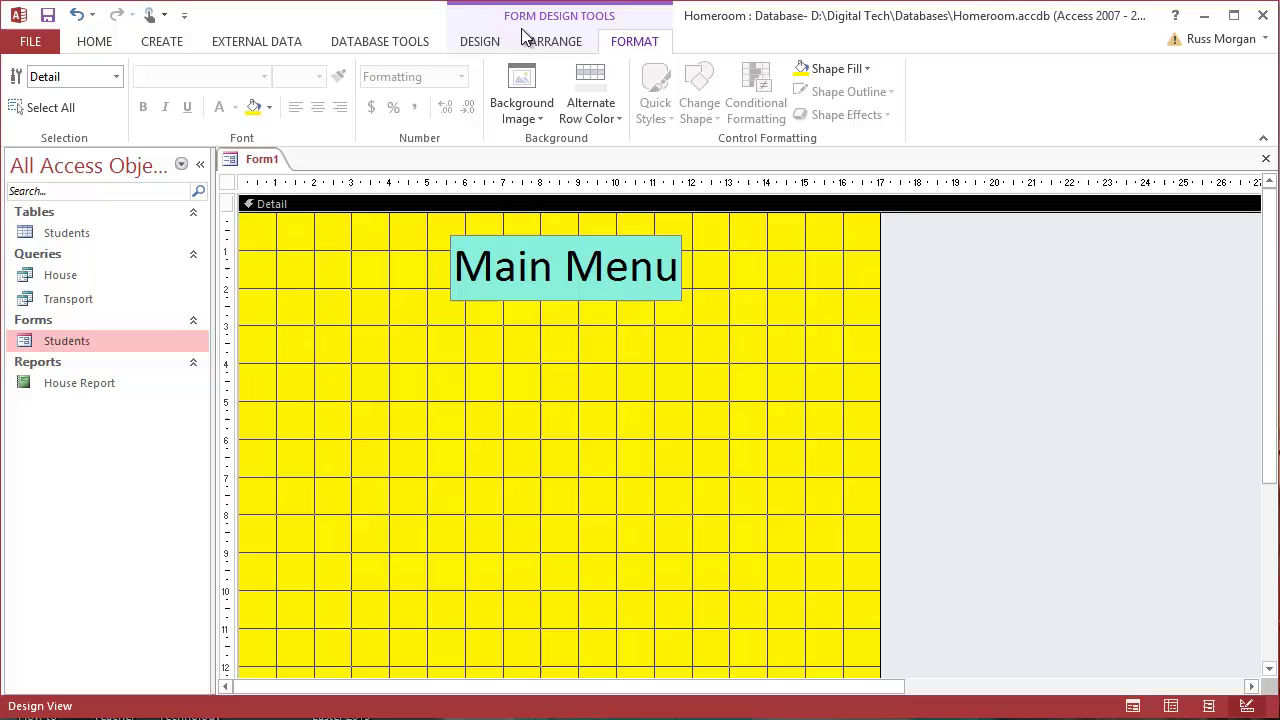
{"action": "left_click", "coordinate": [484, 41]}
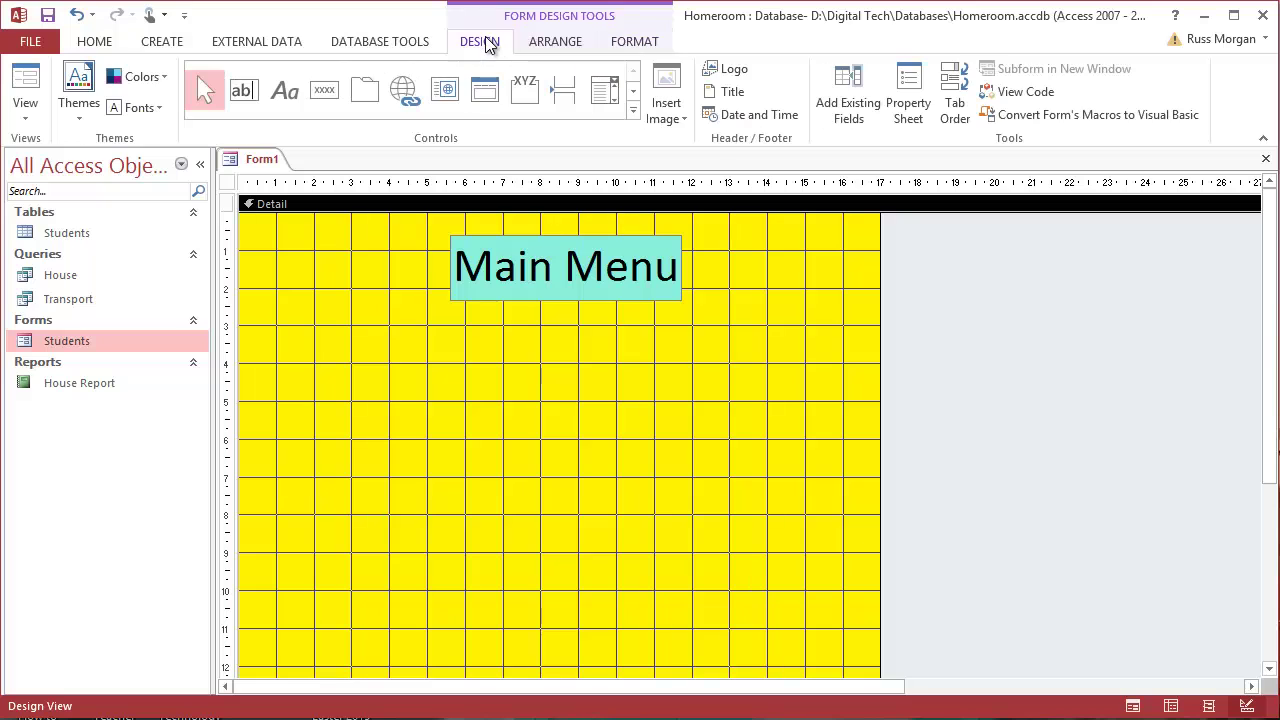
Draw a command button that opens the Students form showing all records.
{"action": "left_click", "coordinate": [324, 90]}
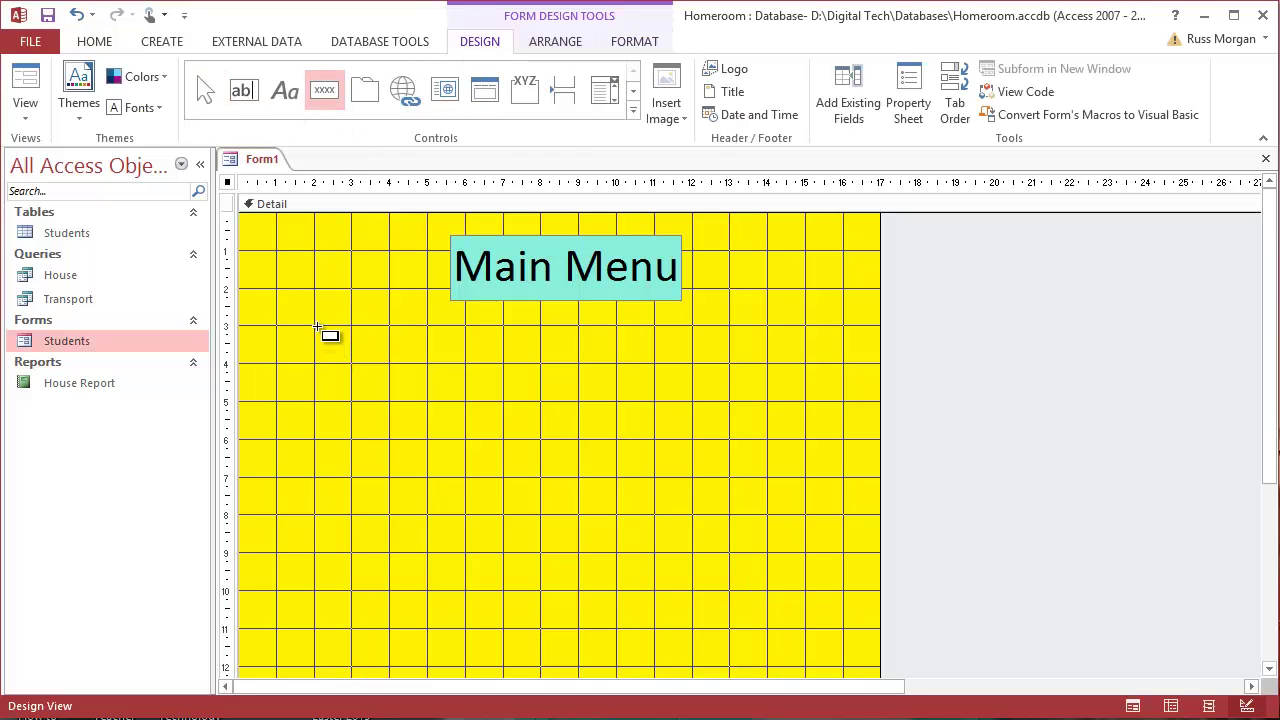
{"action": "left_click_drag", "start_coordinate": [317, 329], "coordinate": [460, 401]}
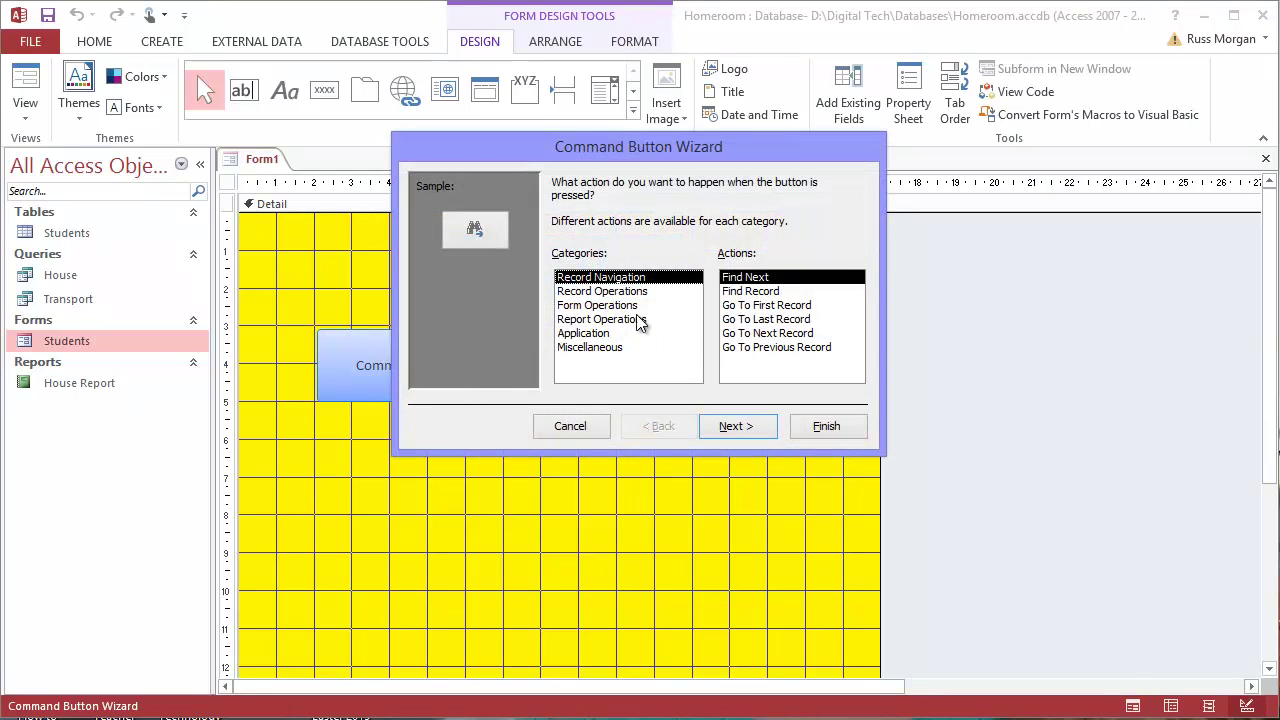
{"action": "left_click", "coordinate": [607, 305]}
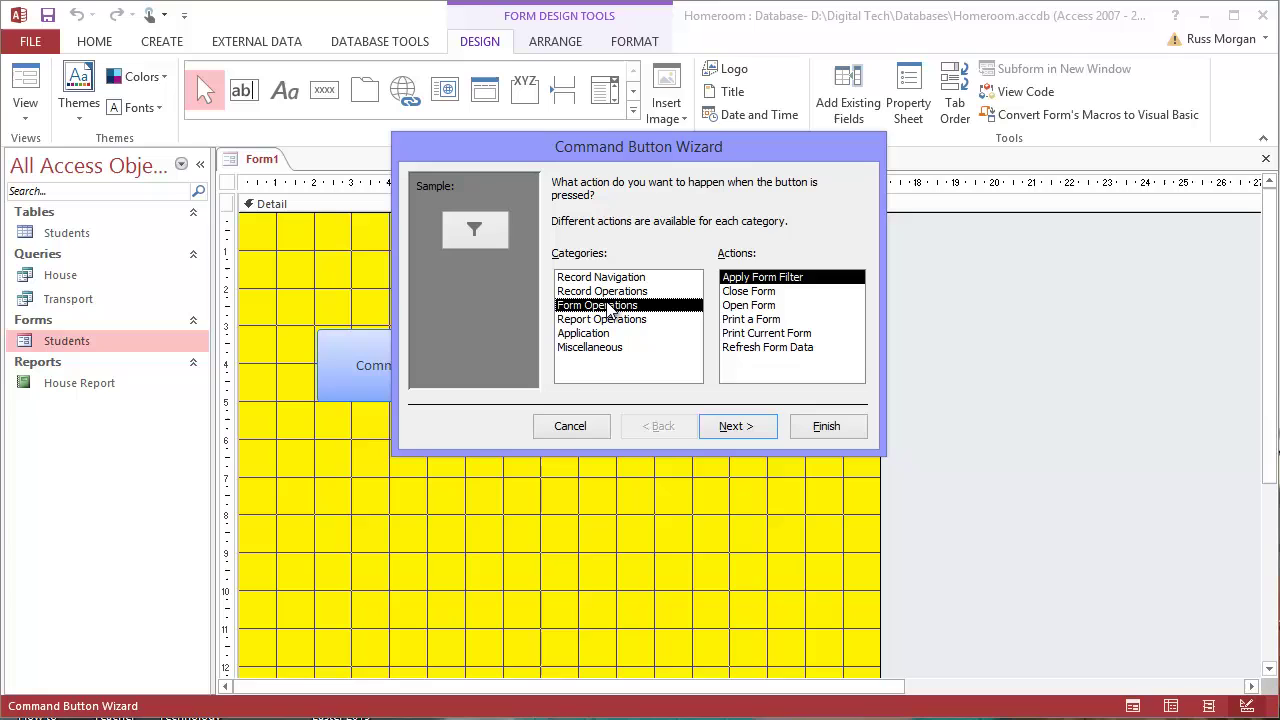
{"action": "left_click", "coordinate": [748, 306]}
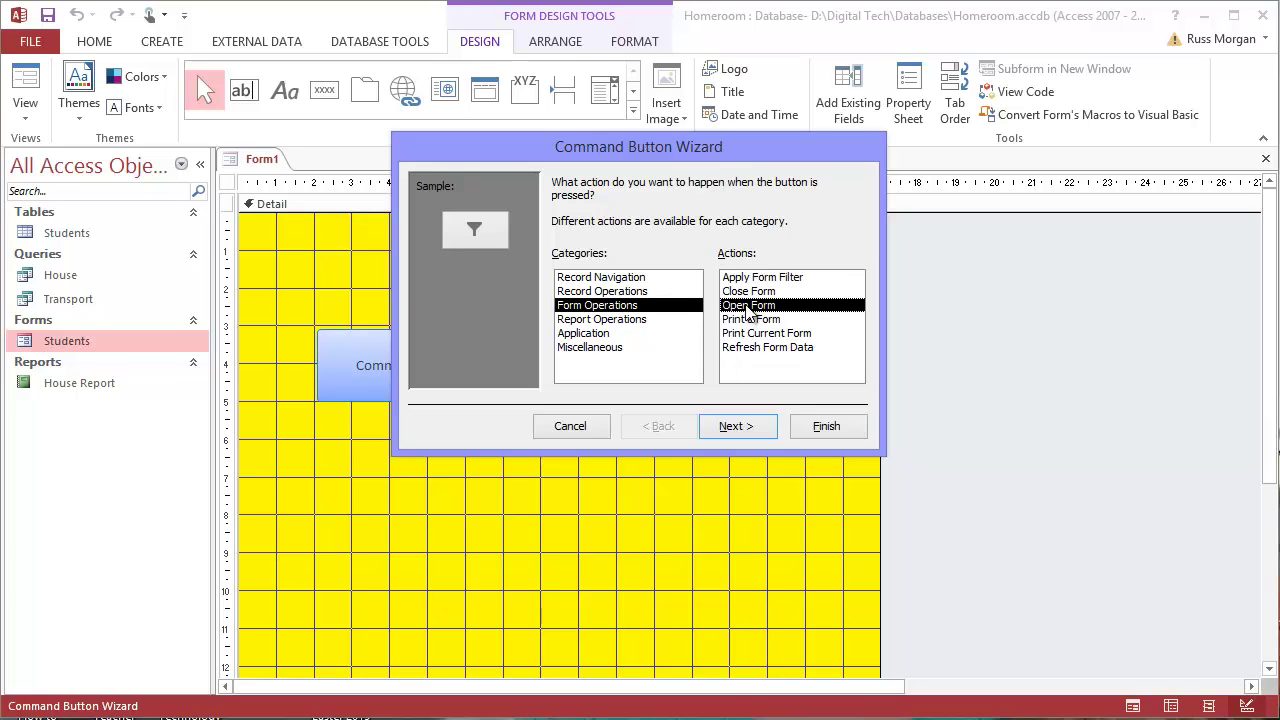
{"action": "left_click", "coordinate": [737, 427]}
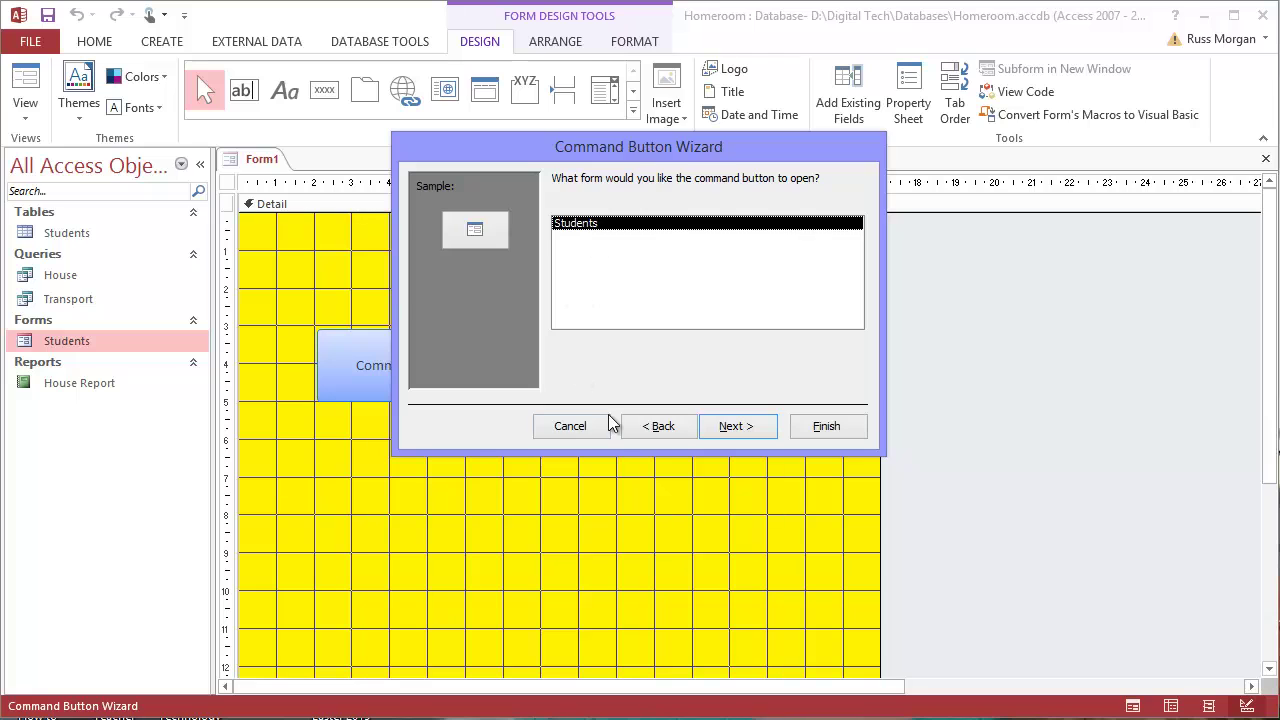
{"action": "left_click", "coordinate": [733, 425]}
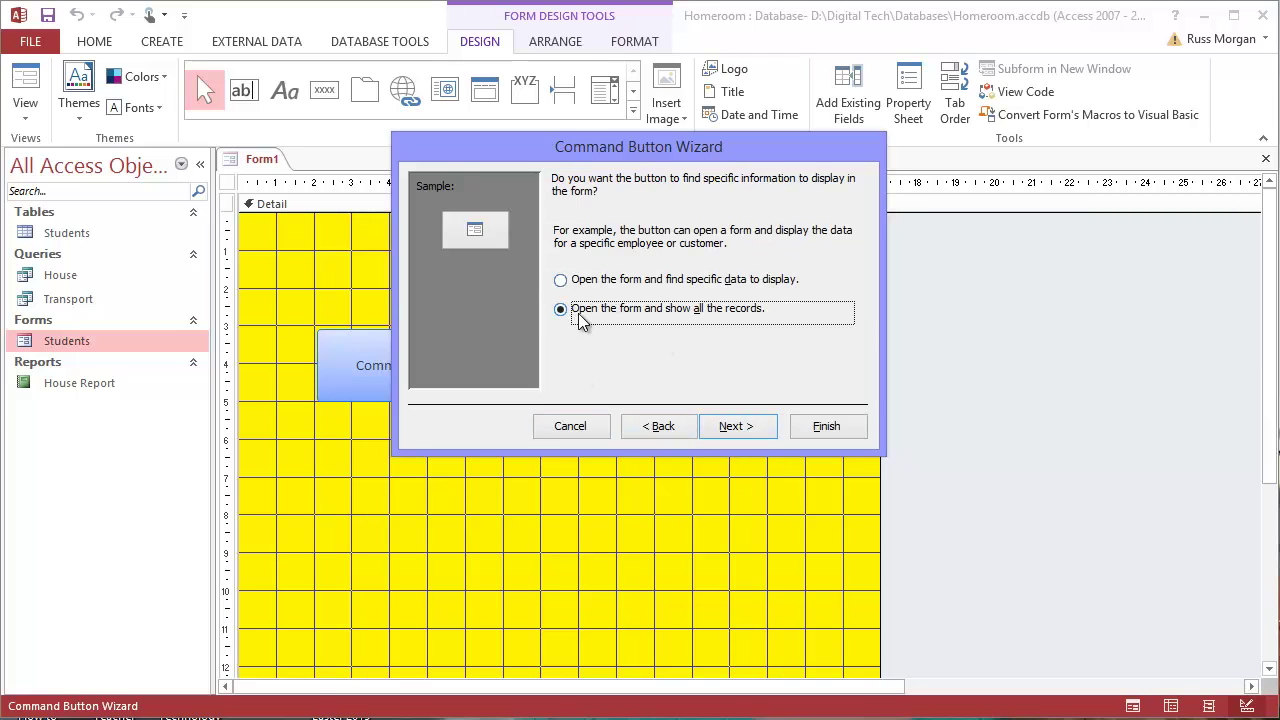
{"action": "left_click", "coordinate": [735, 425]}
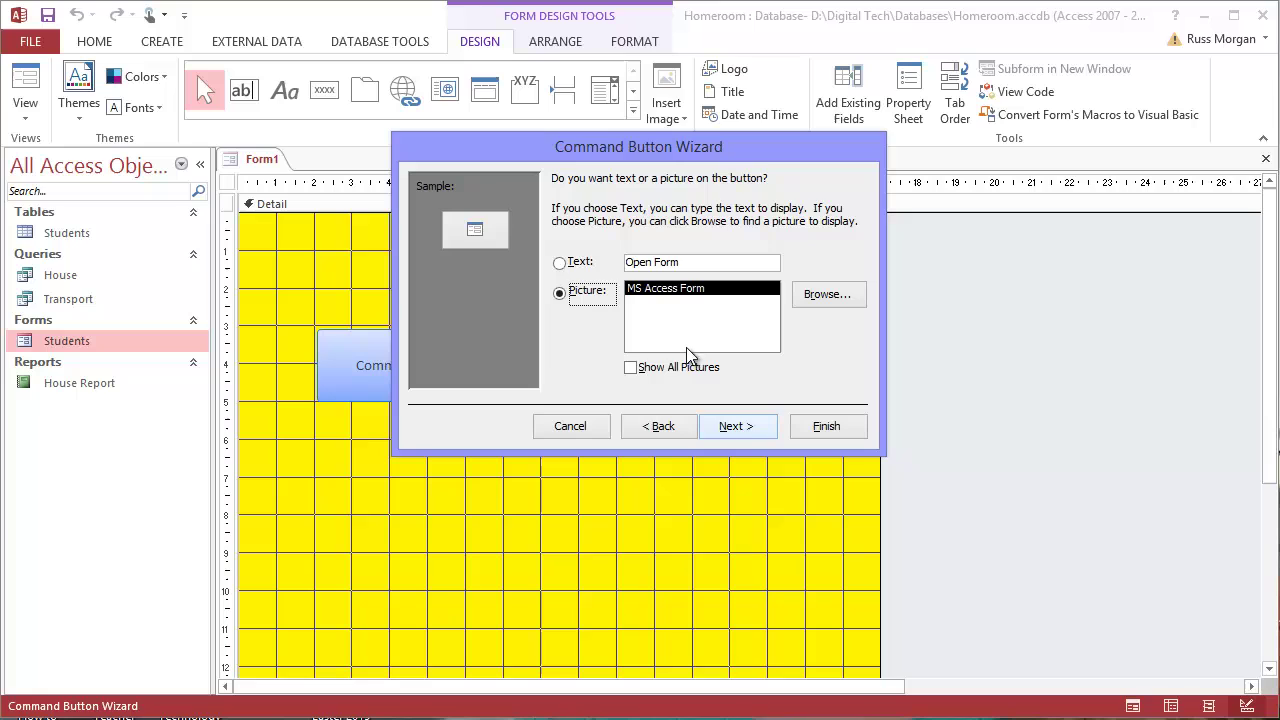
Caption the button 'Students' and start naming it open_std_frm.
{"action": "left_click", "coordinate": [560, 263]}
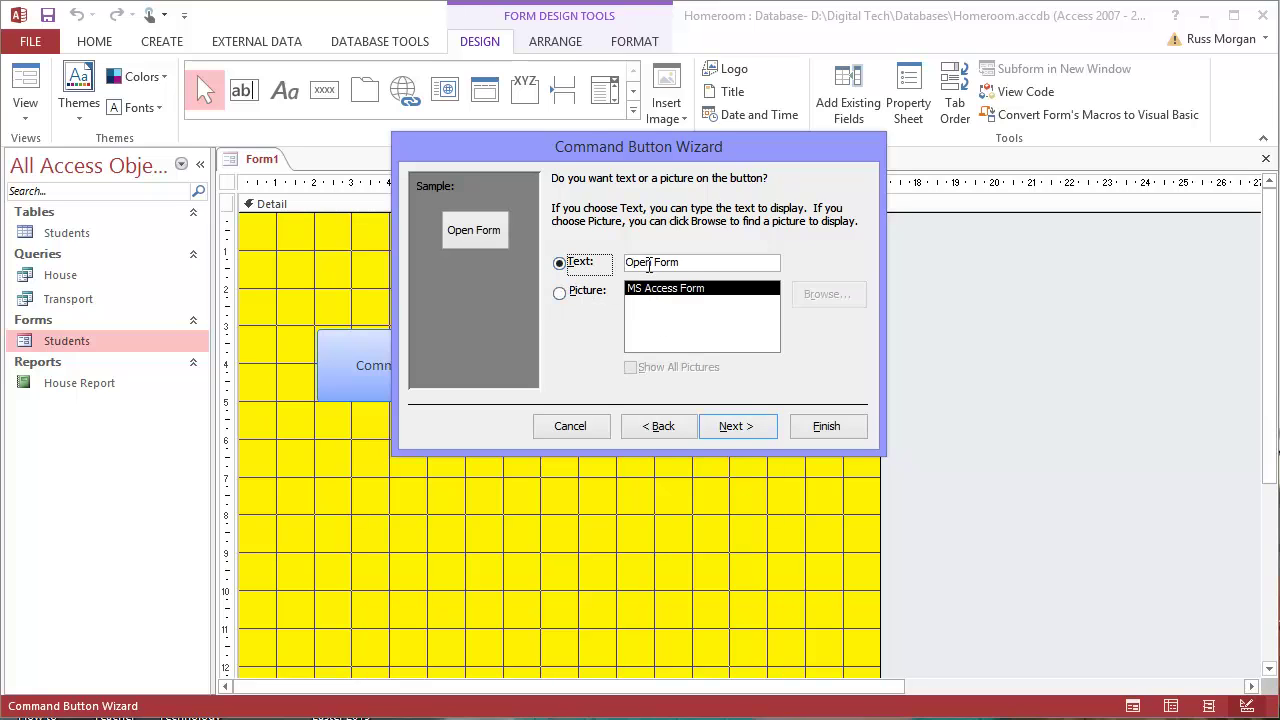
{"action": "left_click_drag", "start_coordinate": [683, 262], "coordinate": [612, 265]}
{"action": "type", "text": "S"}
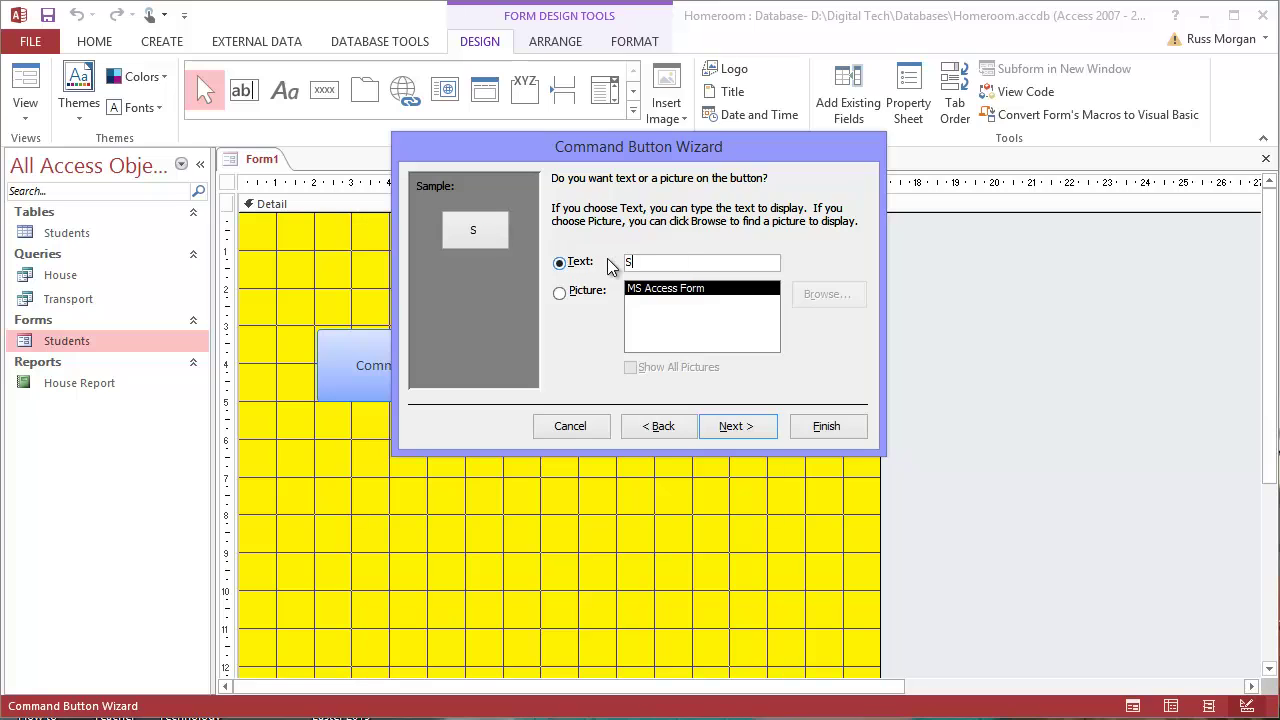
{"action": "type", "text": "tudents"}
{"action": "left_click", "coordinate": [751, 424]}
{"action": "type", "text": "open_st"}
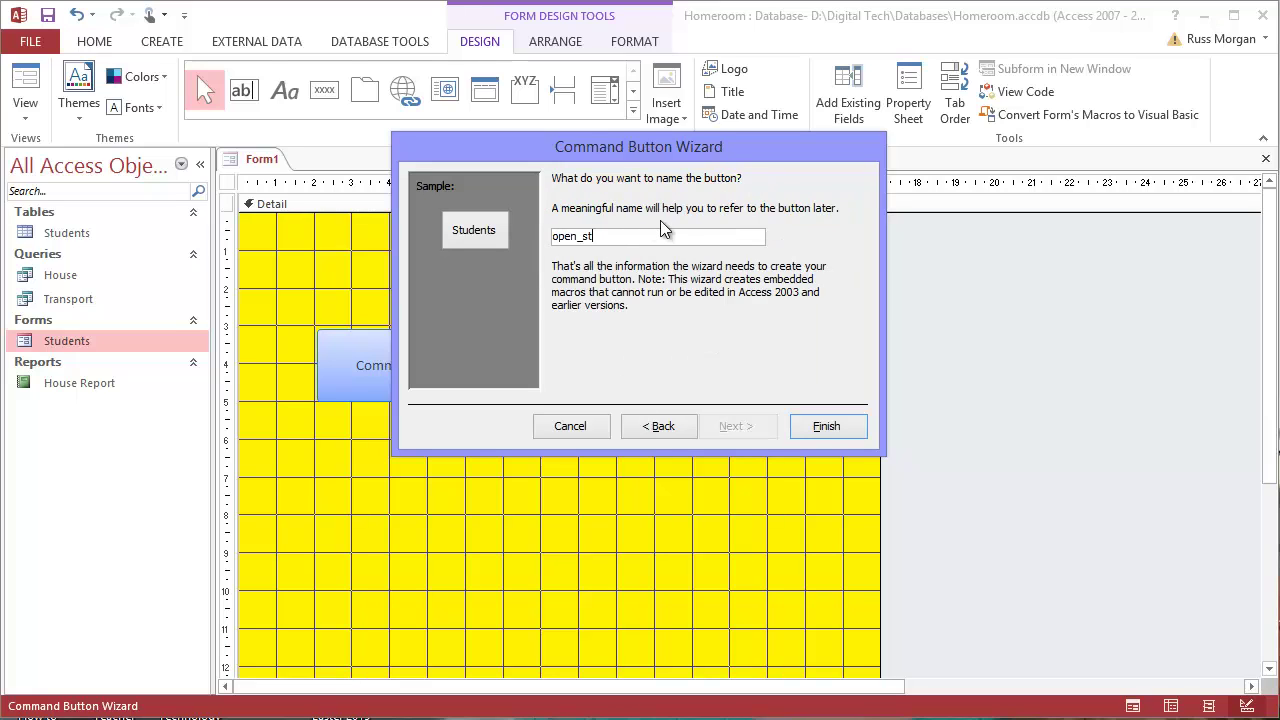
{"action": "type", "text": "d_frm"}
Finish the Students button wizard and enlarge the button on the form.
{"action": "left_click", "coordinate": [826, 426]}
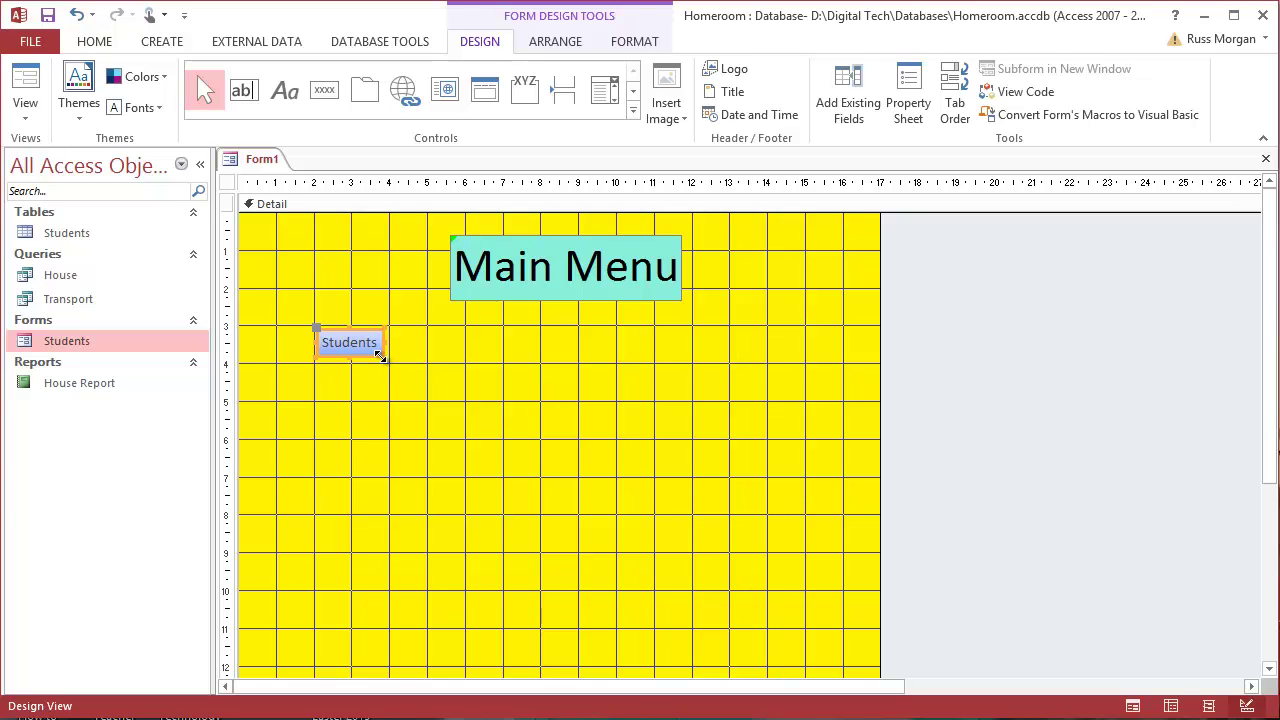
{"action": "left_click_drag", "start_coordinate": [380, 355], "coordinate": [465, 399]}
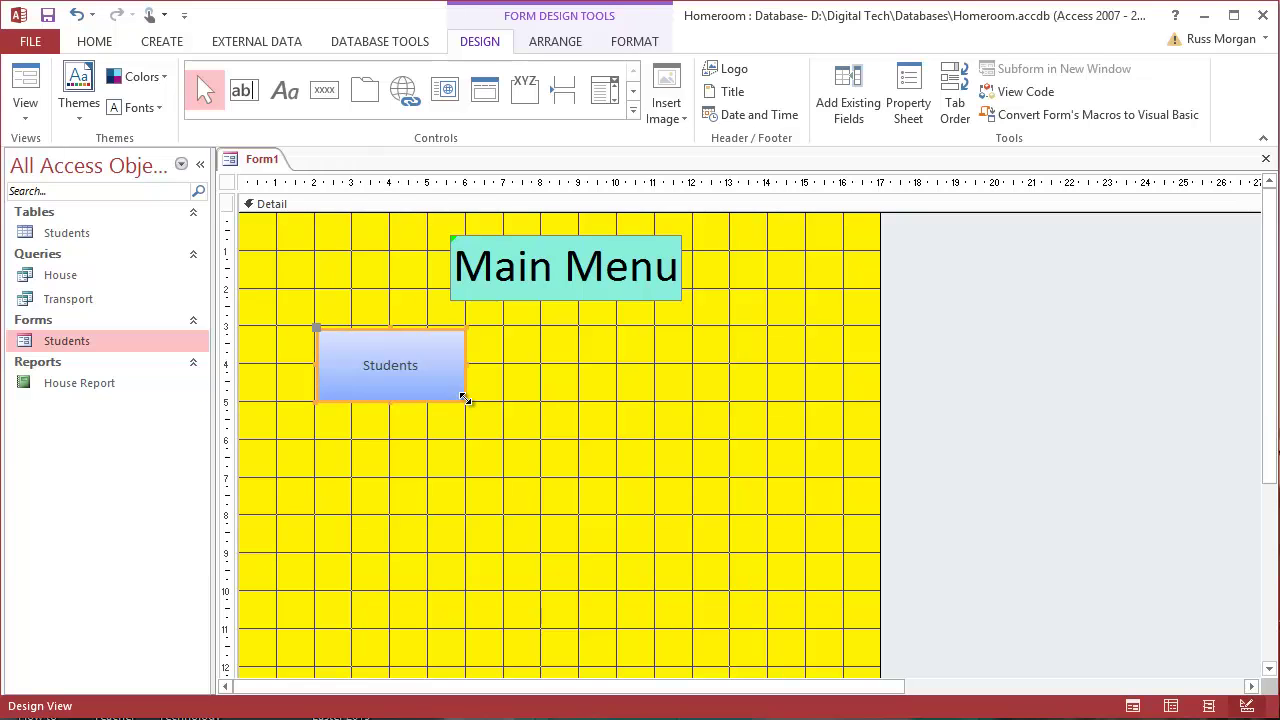
{"action": "left_click", "coordinate": [420, 310]}
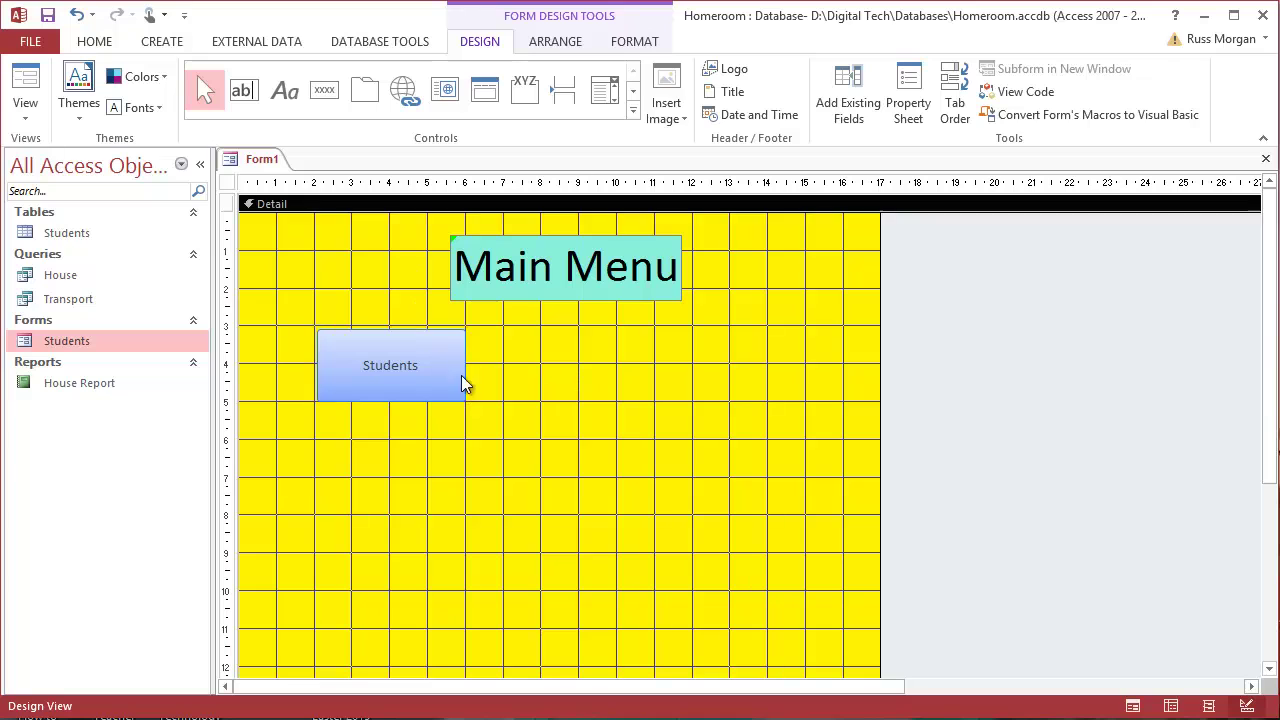
{"action": "left_click", "coordinate": [459, 375]}
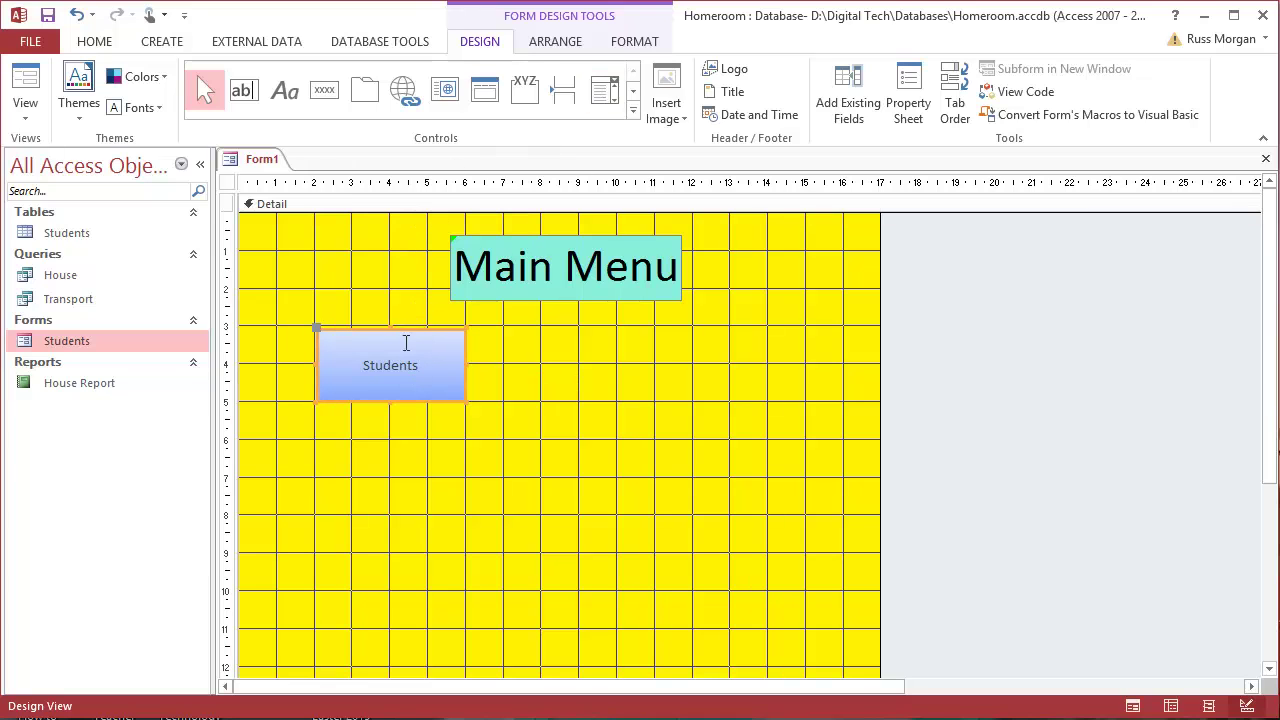
Format the Students button caption as 18-point purple text.
{"action": "left_click", "coordinate": [548, 41]}
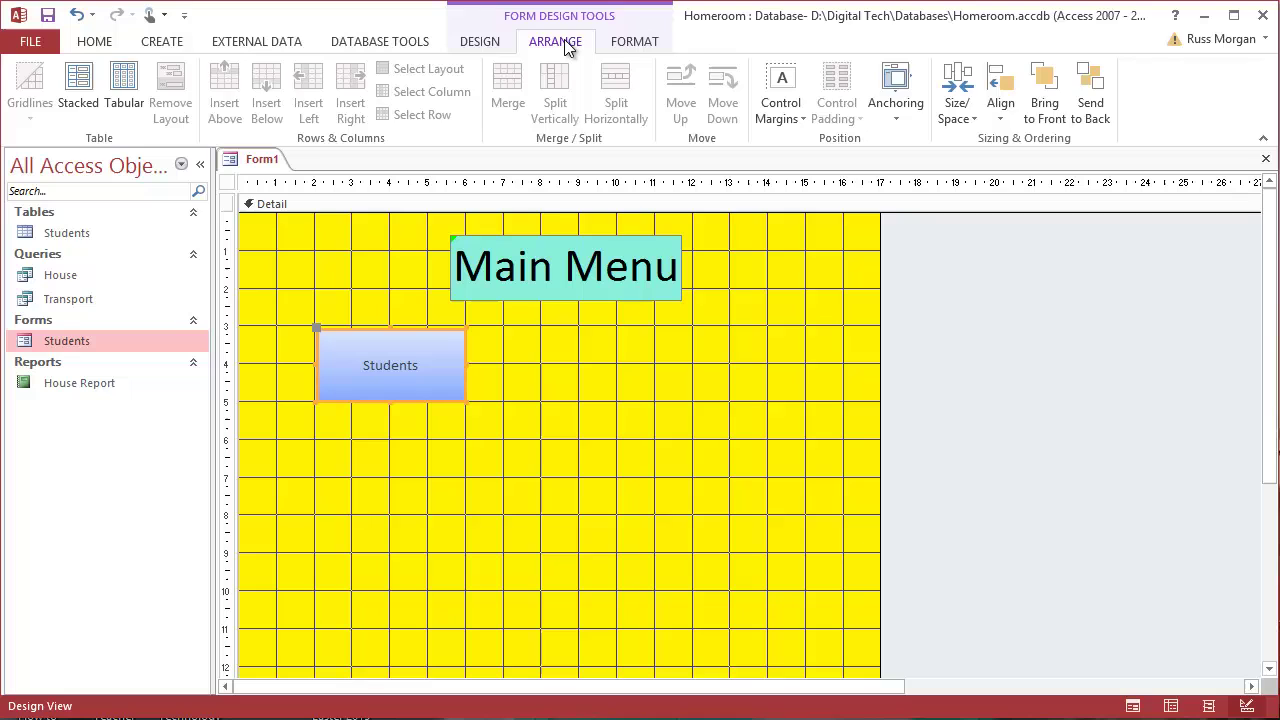
{"action": "left_click", "coordinate": [630, 42]}
{"action": "left_click", "coordinate": [319, 76]}
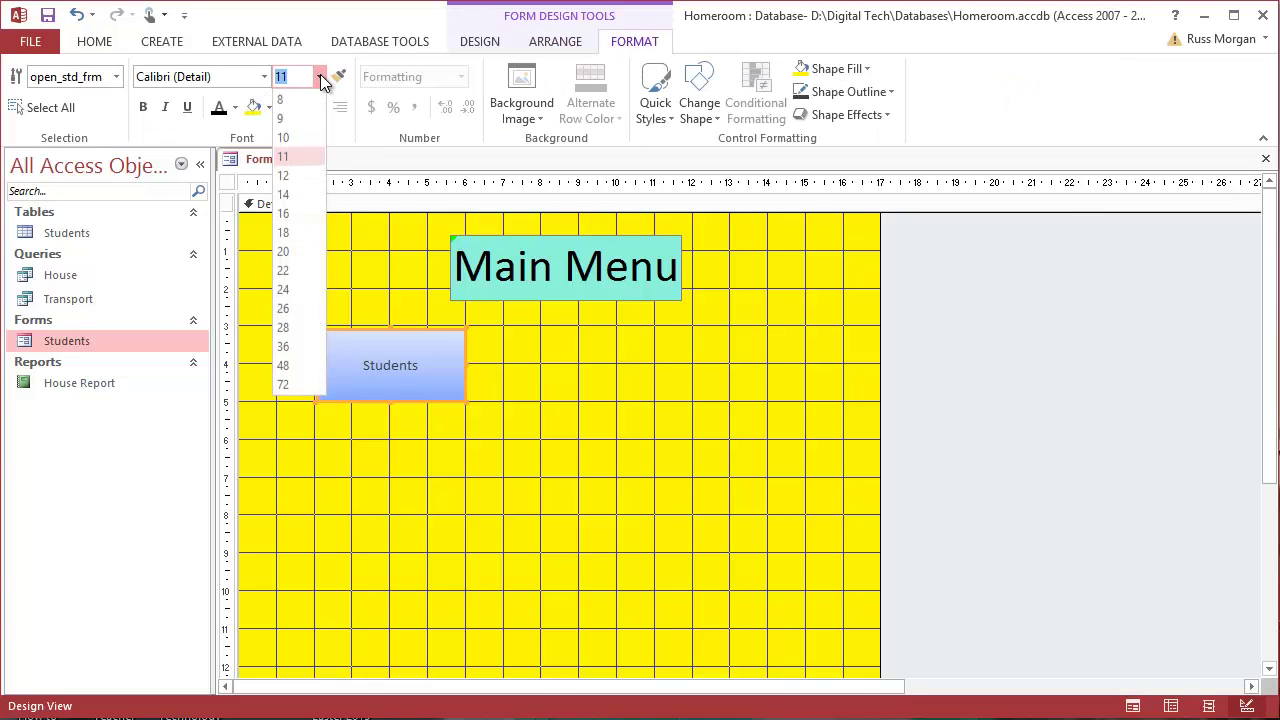
{"action": "left_click", "coordinate": [284, 232]}
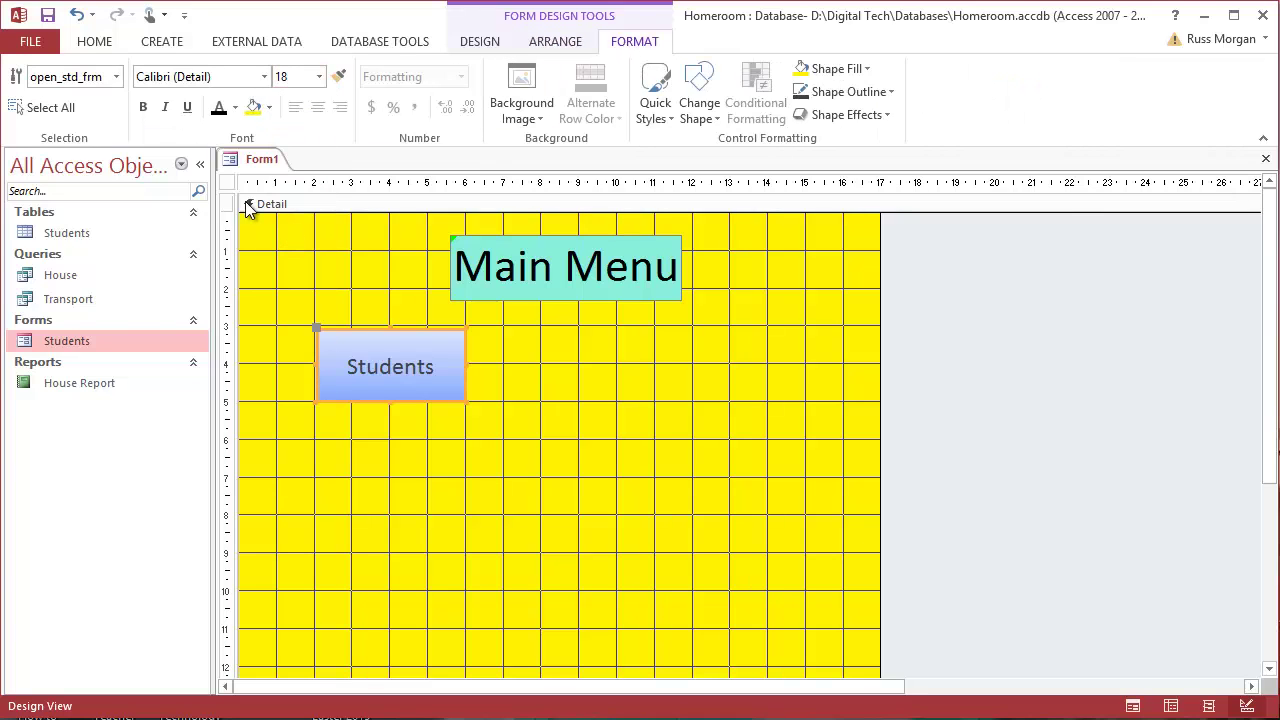
{"action": "left_click", "coordinate": [235, 108]}
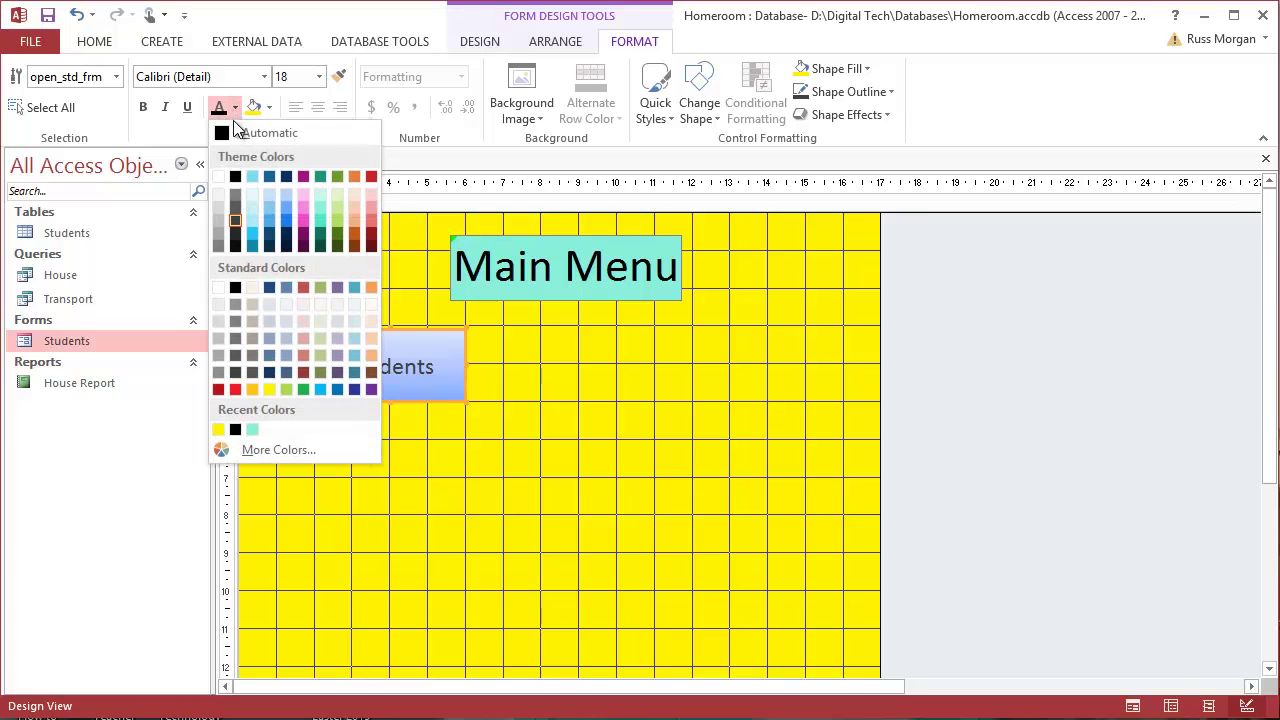
{"action": "left_click", "coordinate": [303, 177]}
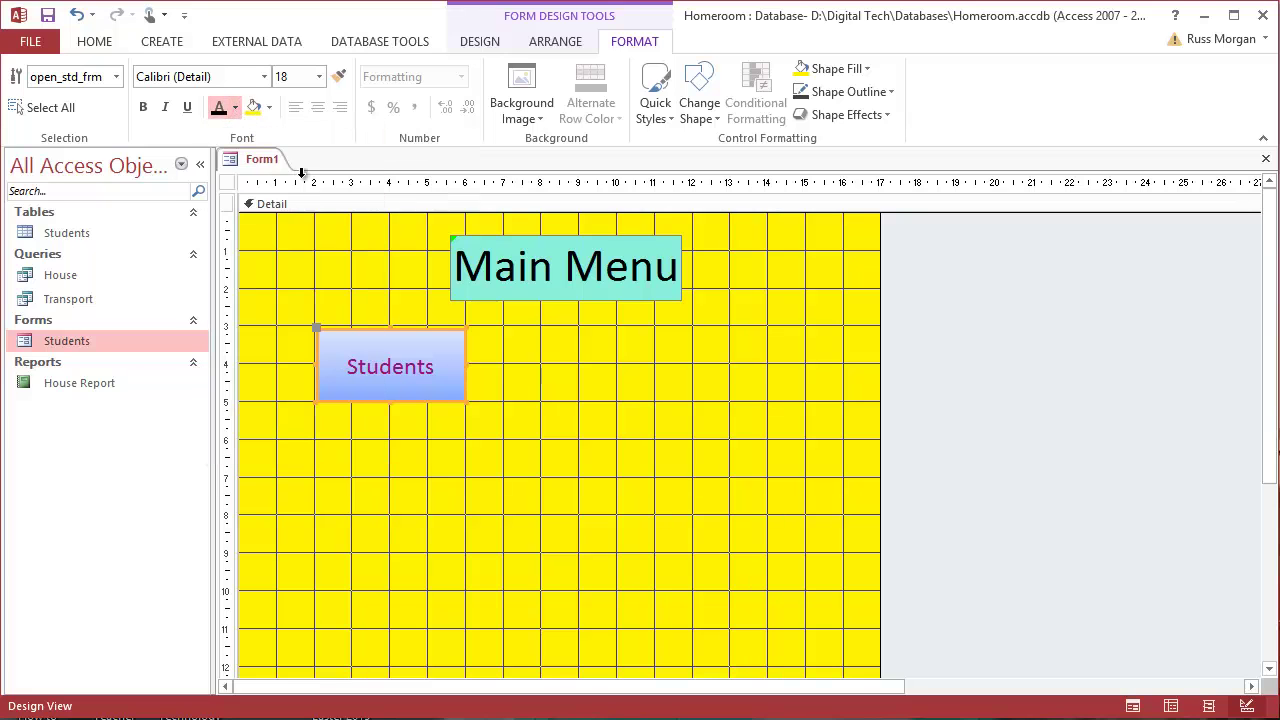
{"action": "left_click", "coordinate": [557, 348]}
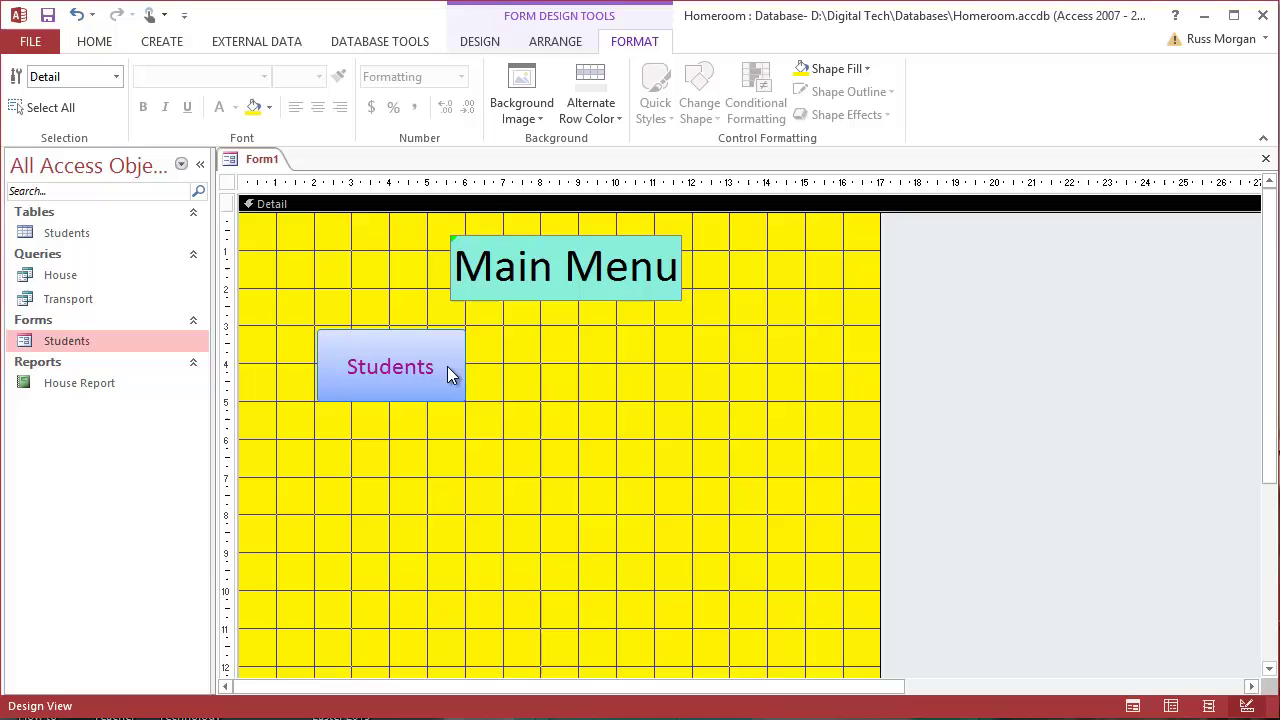
Draw a second button right of Students that opens the House Report report.
{"action": "left_click", "coordinate": [485, 41]}
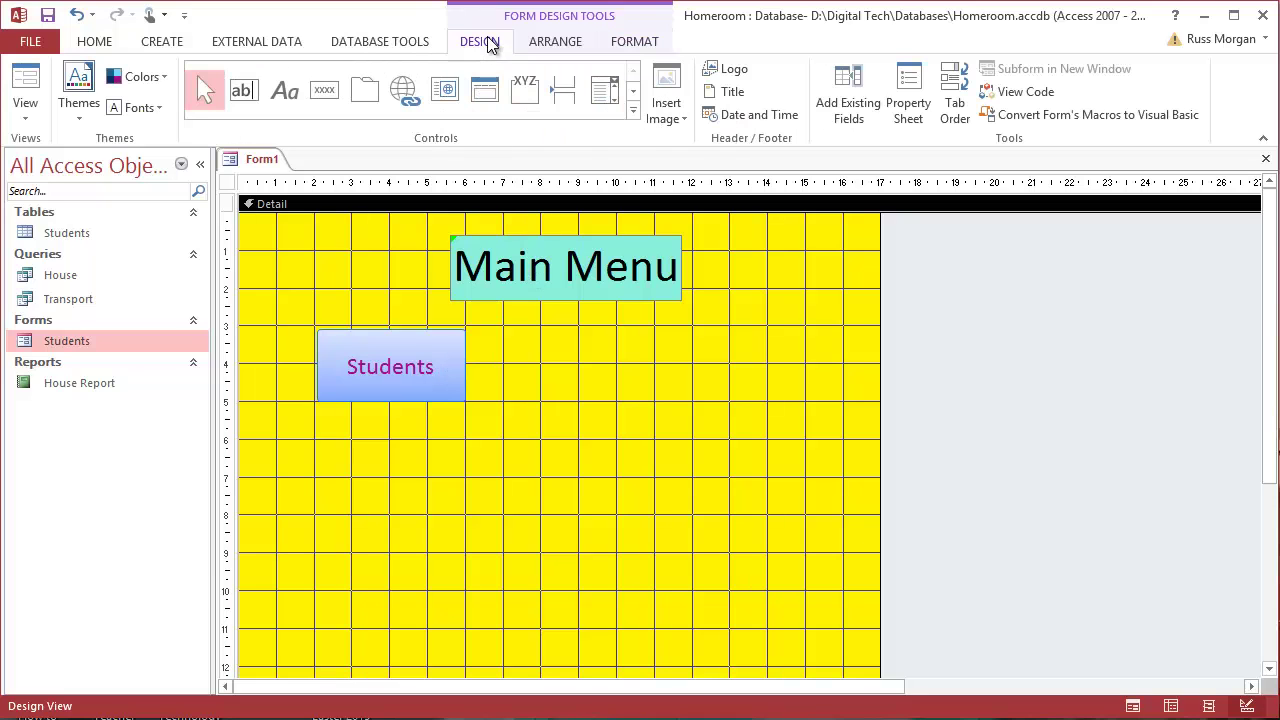
{"action": "left_click", "coordinate": [330, 106]}
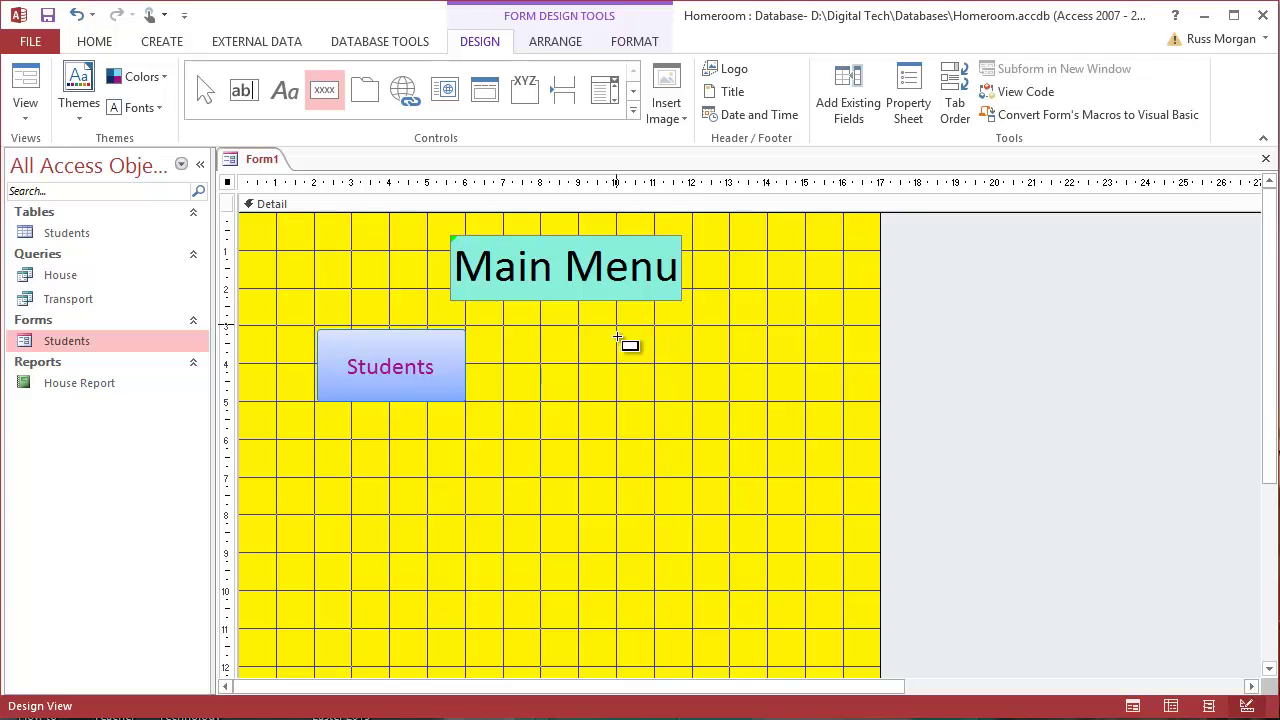
{"action": "left_click_drag", "start_coordinate": [617, 326], "coordinate": [794, 400]}
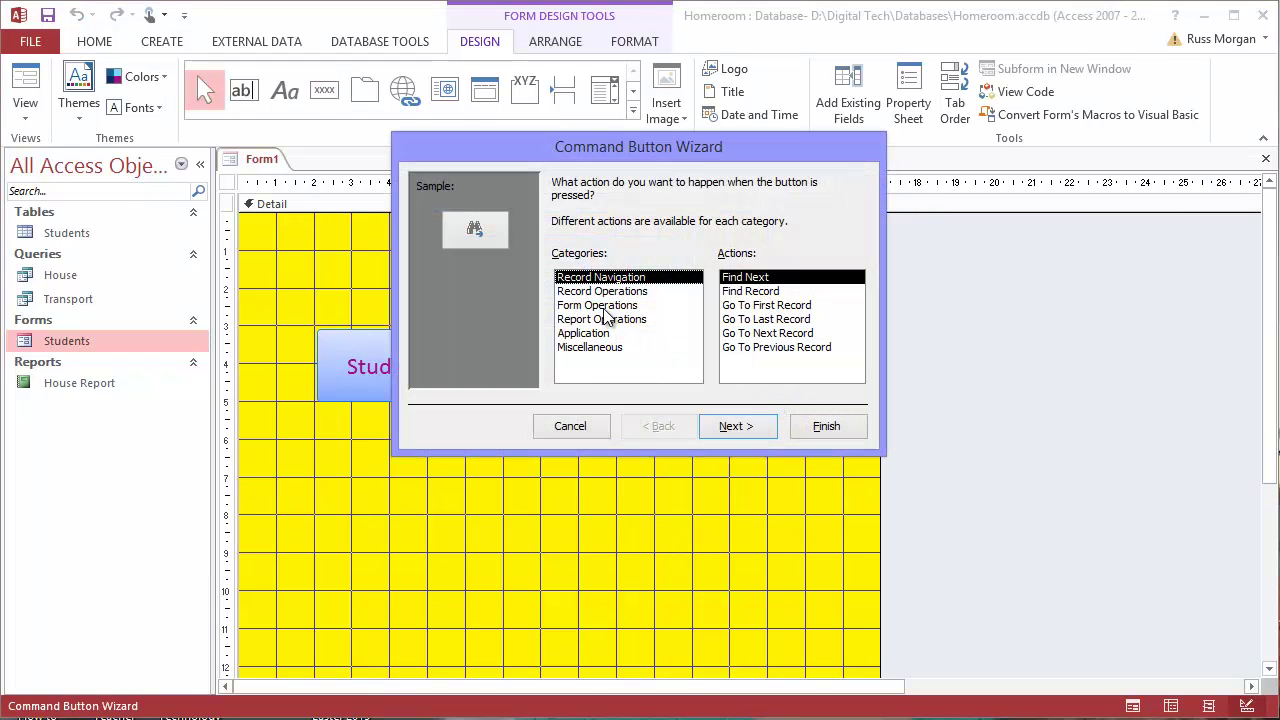
{"action": "left_click", "coordinate": [590, 319]}
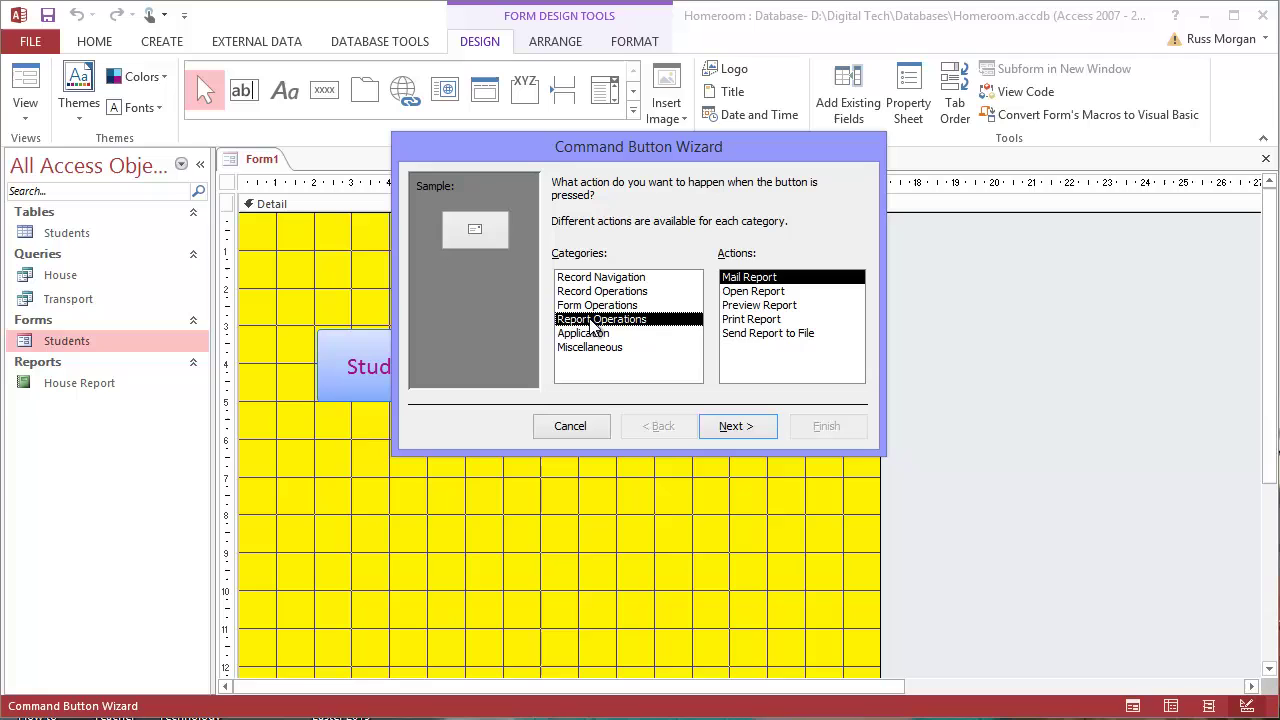
{"action": "left_click", "coordinate": [757, 292]}
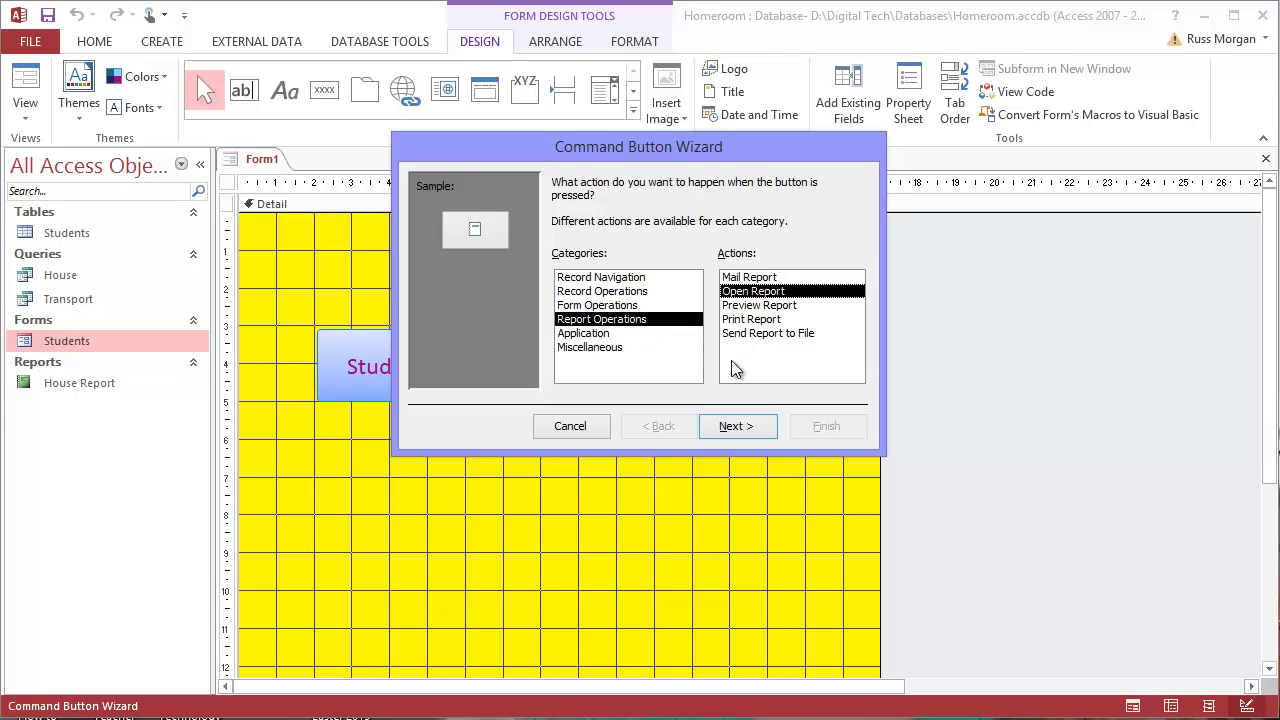
{"action": "left_click", "coordinate": [734, 426]}
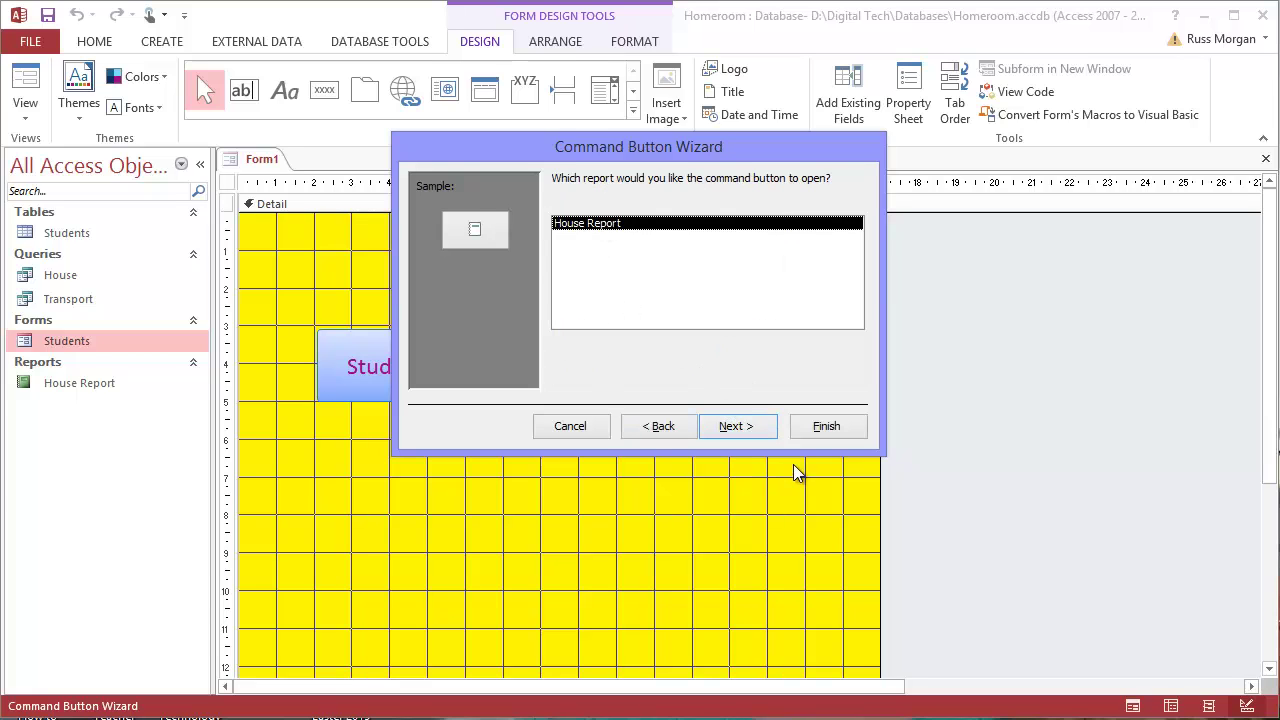
{"action": "left_click", "coordinate": [734, 426]}
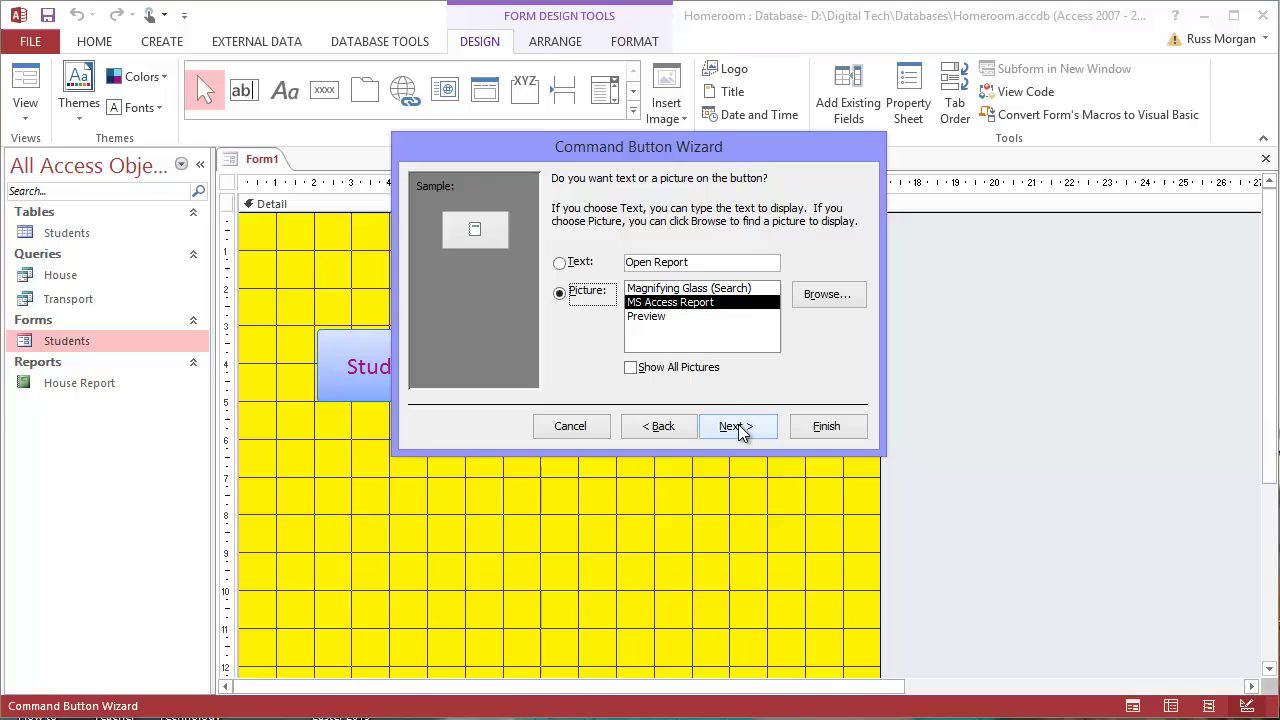
Caption the button 'House Report' and start naming it open_house_rpt.
{"action": "left_click", "coordinate": [559, 263]}
{"action": "double_click", "coordinate": [648, 262]}
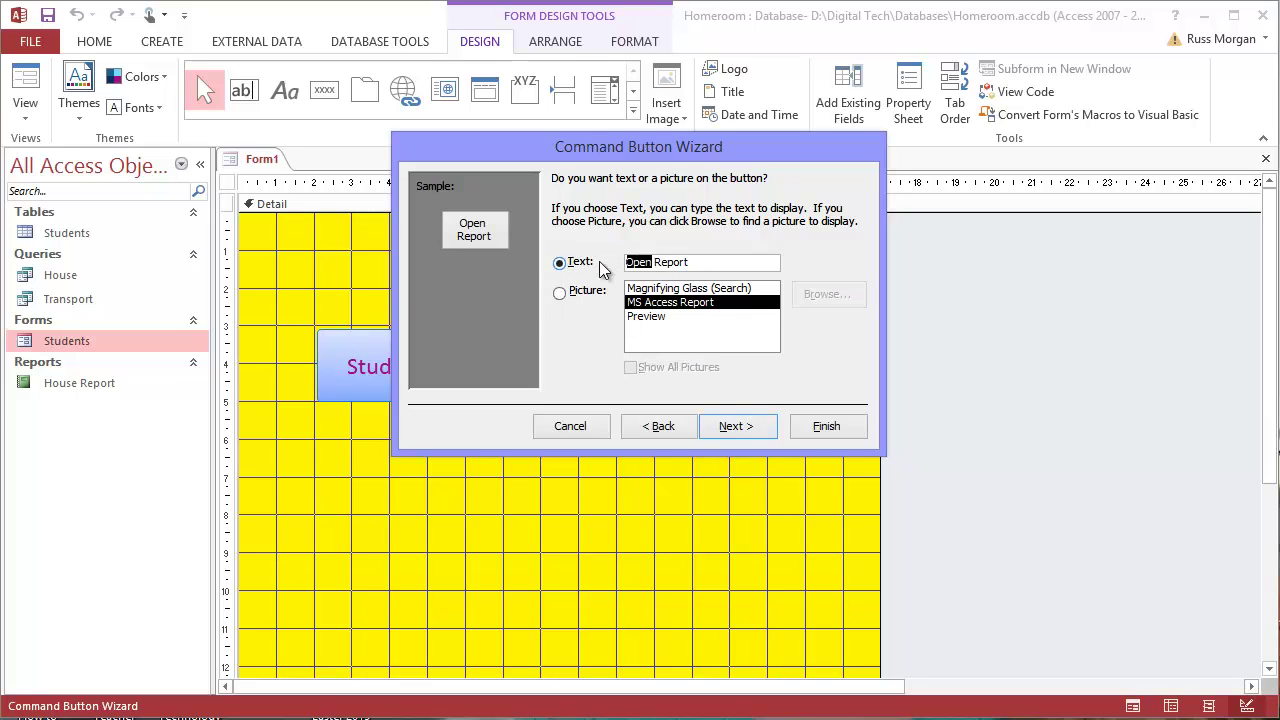
{"action": "type", "text": "House"}
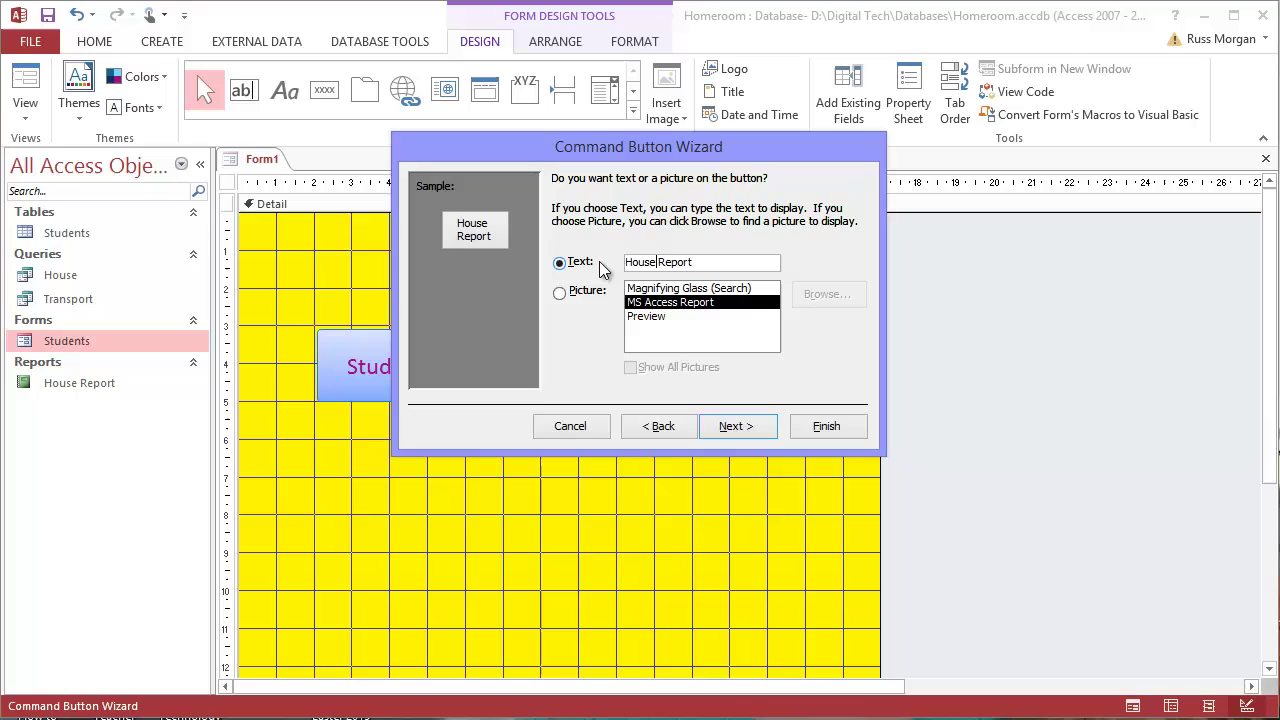
{"action": "left_click", "coordinate": [736, 426]}
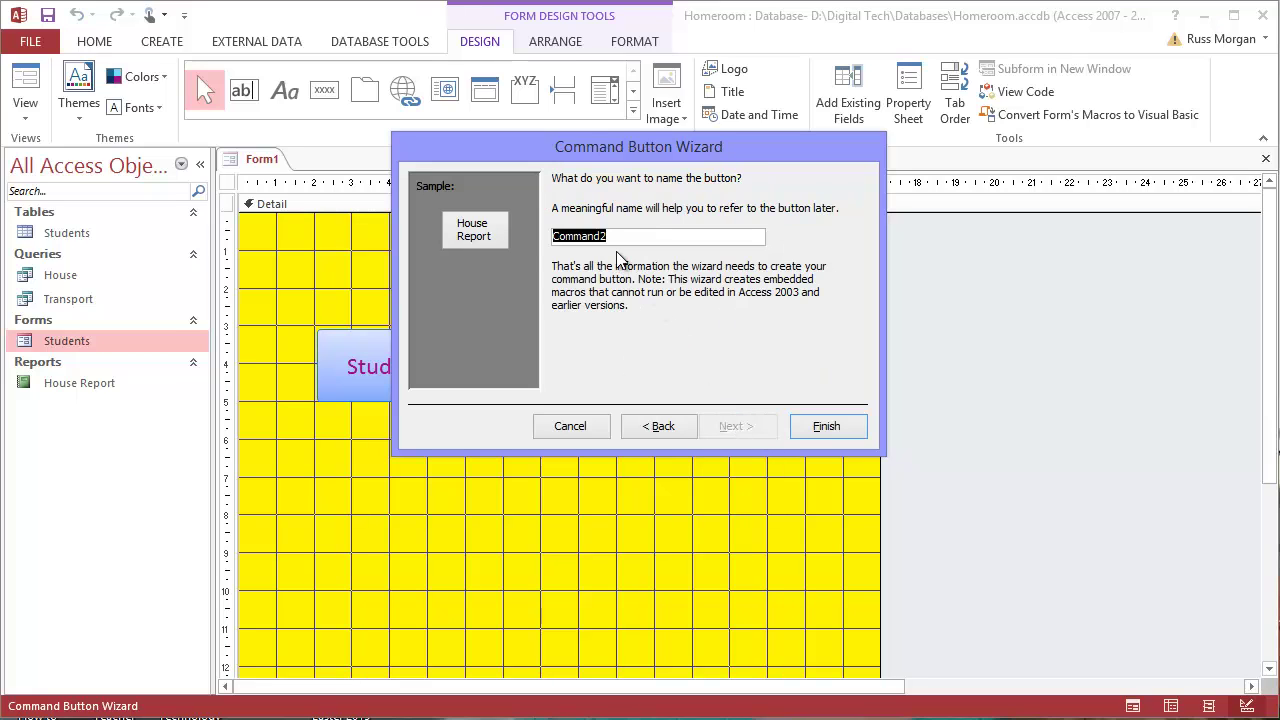
{"action": "type", "text": "open_house_rpt"}
Finish the House Report button wizard and enlarge the button to match Students.
{"action": "left_click", "coordinate": [828, 424]}
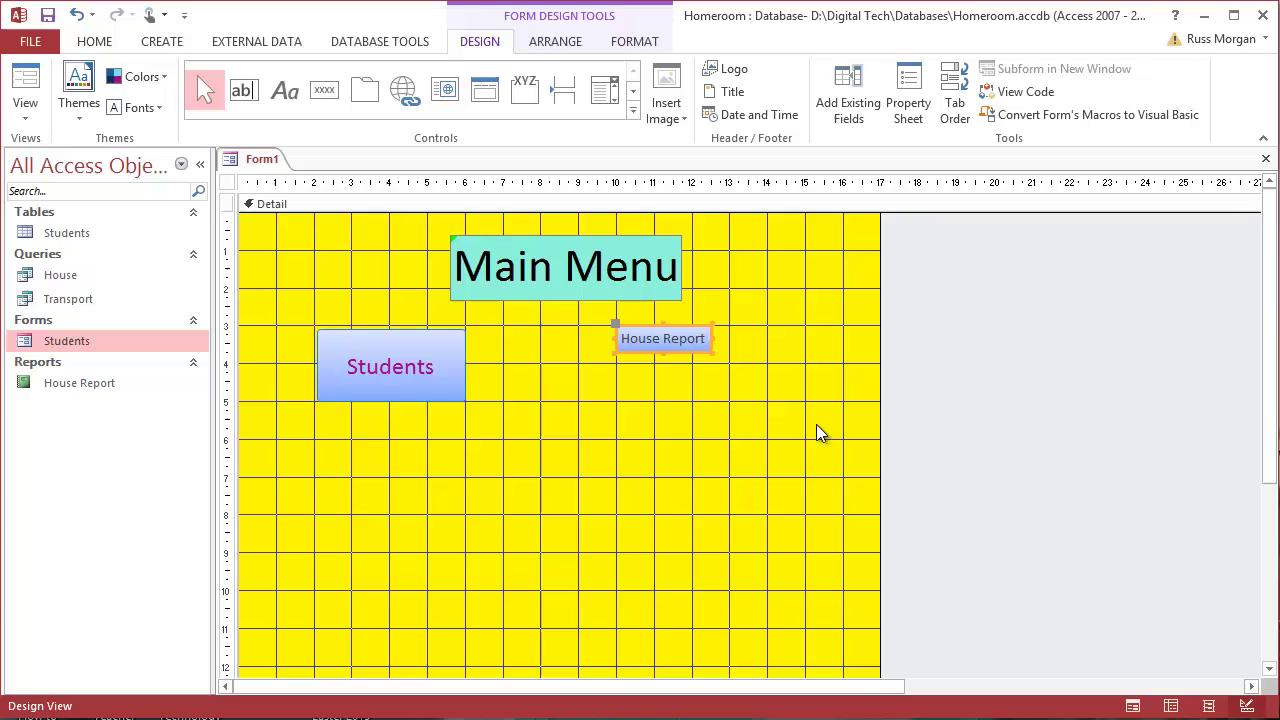
{"action": "left_click_drag", "start_coordinate": [712, 352], "coordinate": [757, 408]}
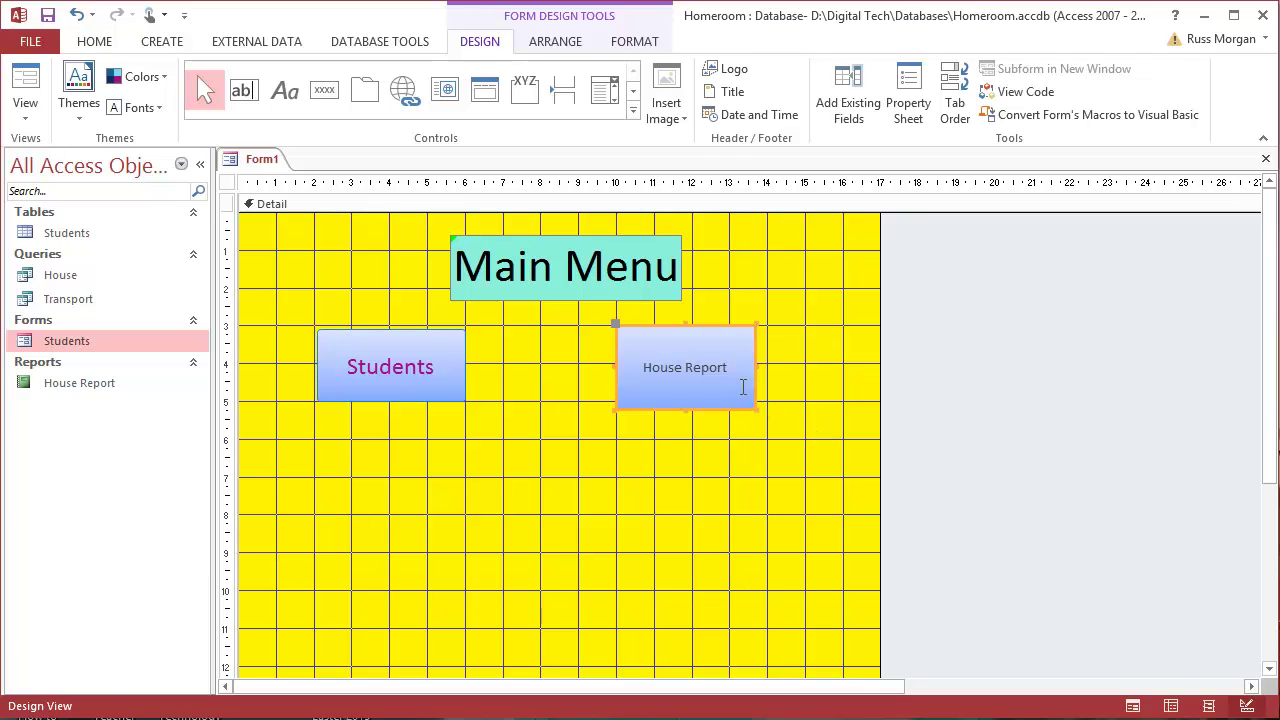
{"action": "left_click", "coordinate": [380, 366]}
{"action": "left_click", "coordinate": [385, 366]}
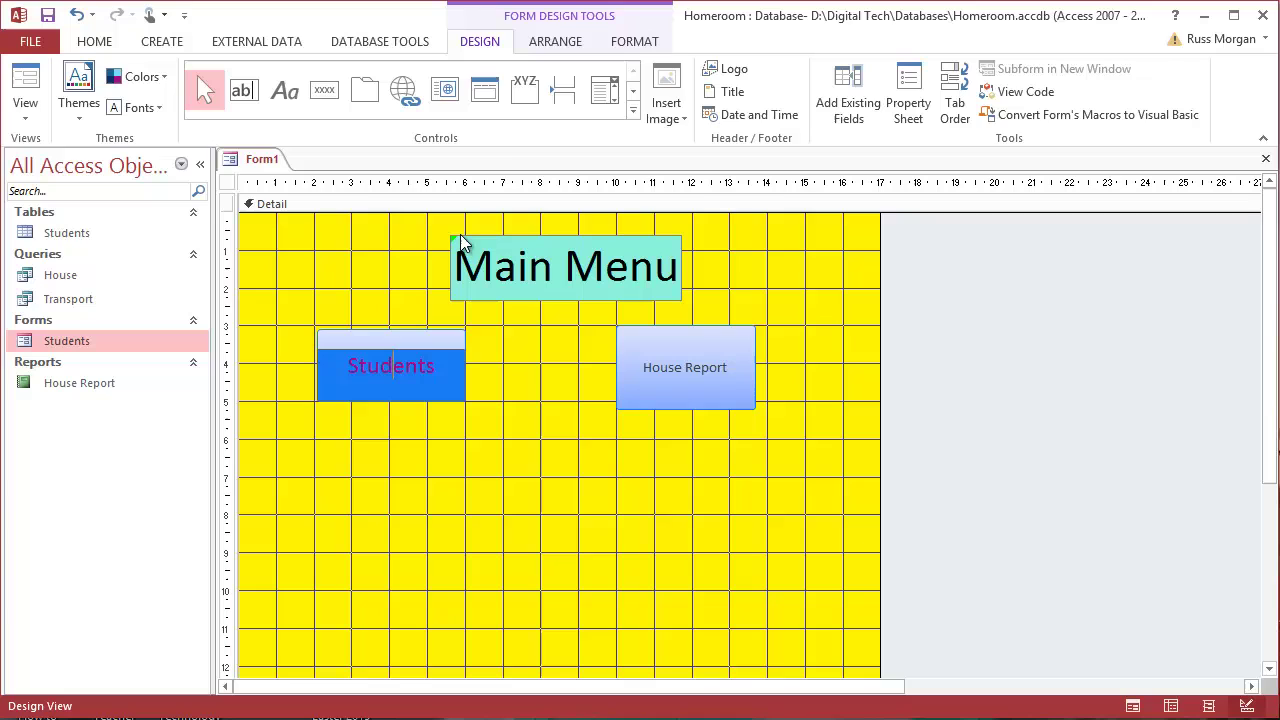
Set the House Report button caption to font size 18.
{"action": "left_click", "coordinate": [628, 41]}
{"action": "left_click", "coordinate": [691, 363]}
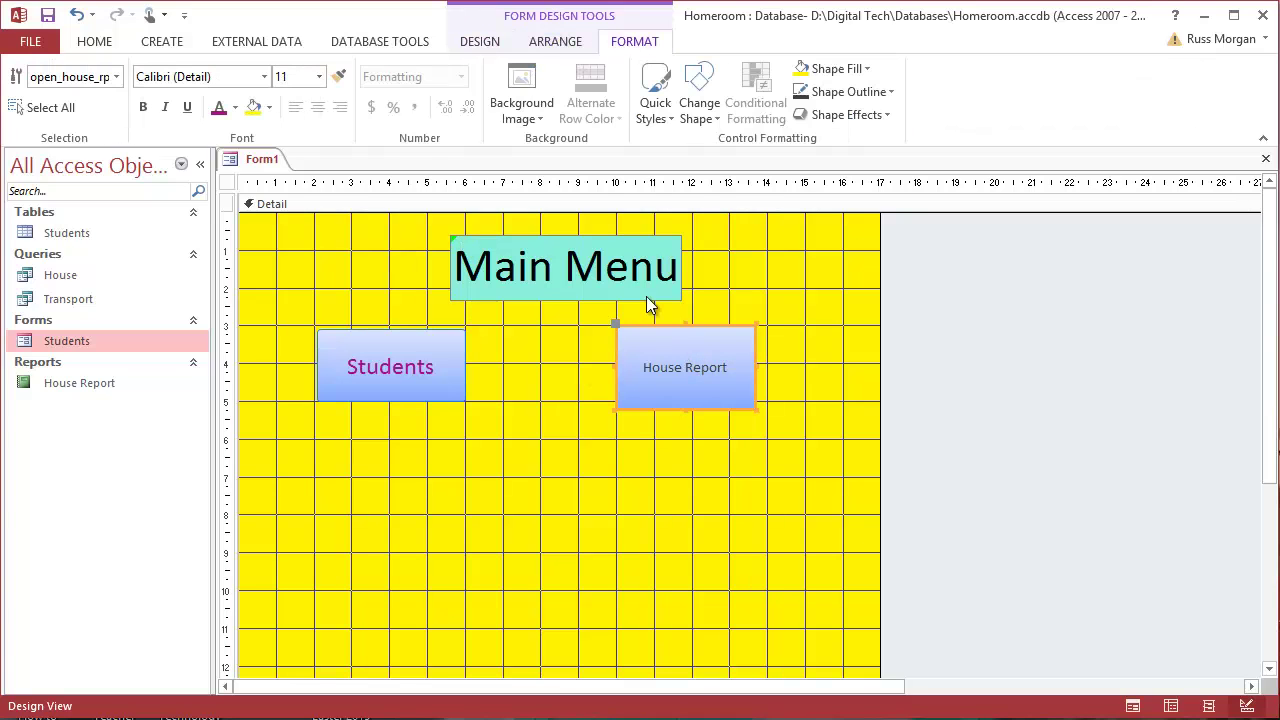
{"action": "left_click", "coordinate": [643, 347]}
{"action": "left_click_drag", "start_coordinate": [645, 366], "coordinate": [720, 366]}
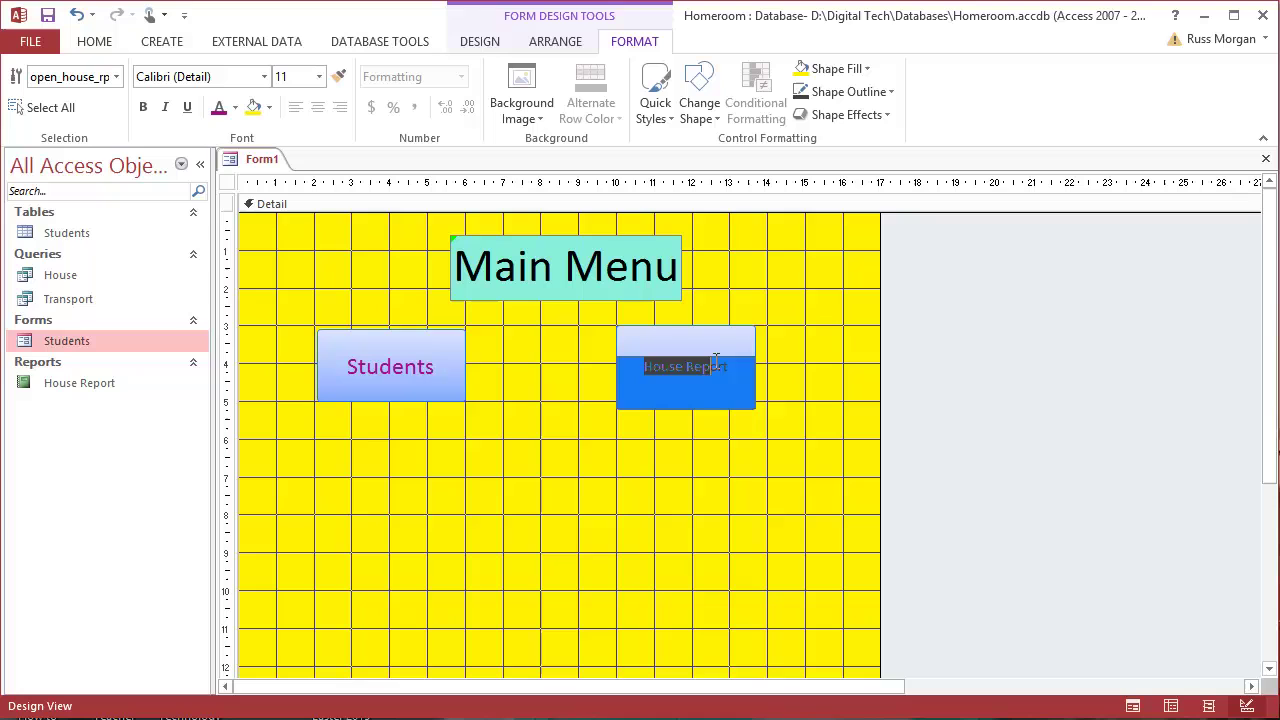
{"action": "left_click", "coordinate": [730, 358]}
{"action": "left_click", "coordinate": [320, 77]}
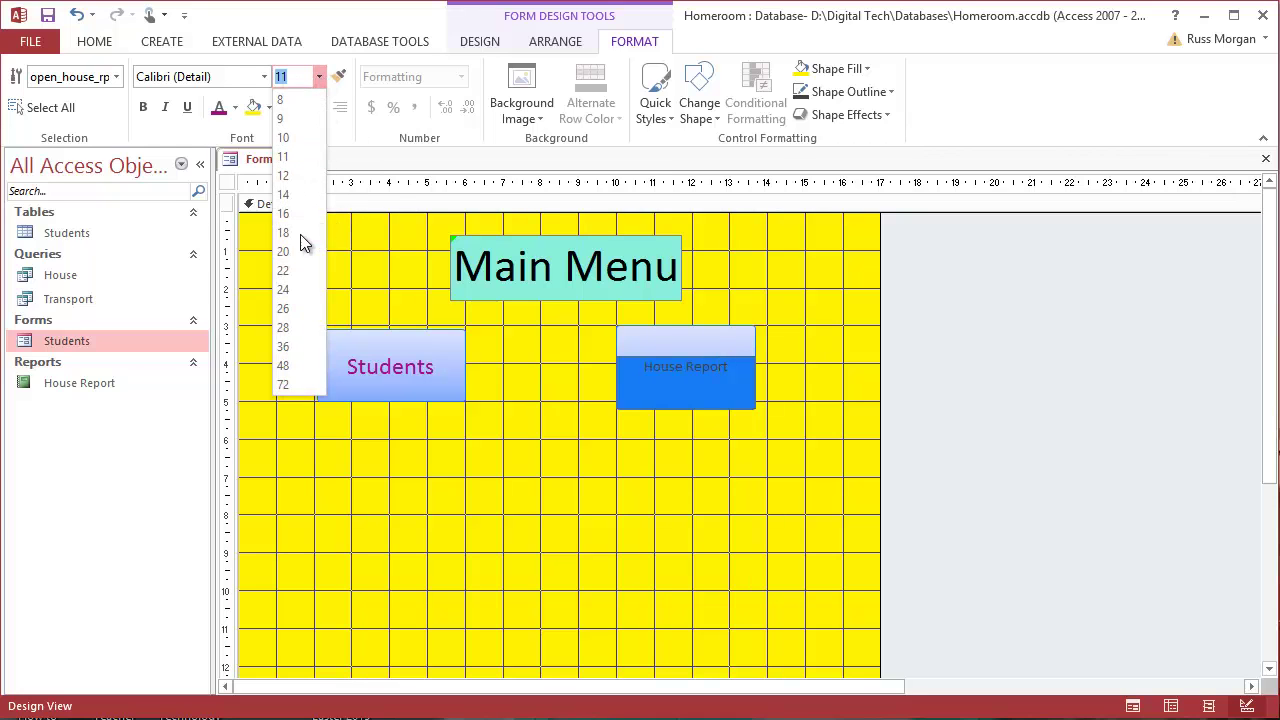
{"action": "left_click", "coordinate": [308, 230]}
{"action": "left_click", "coordinate": [769, 390]}
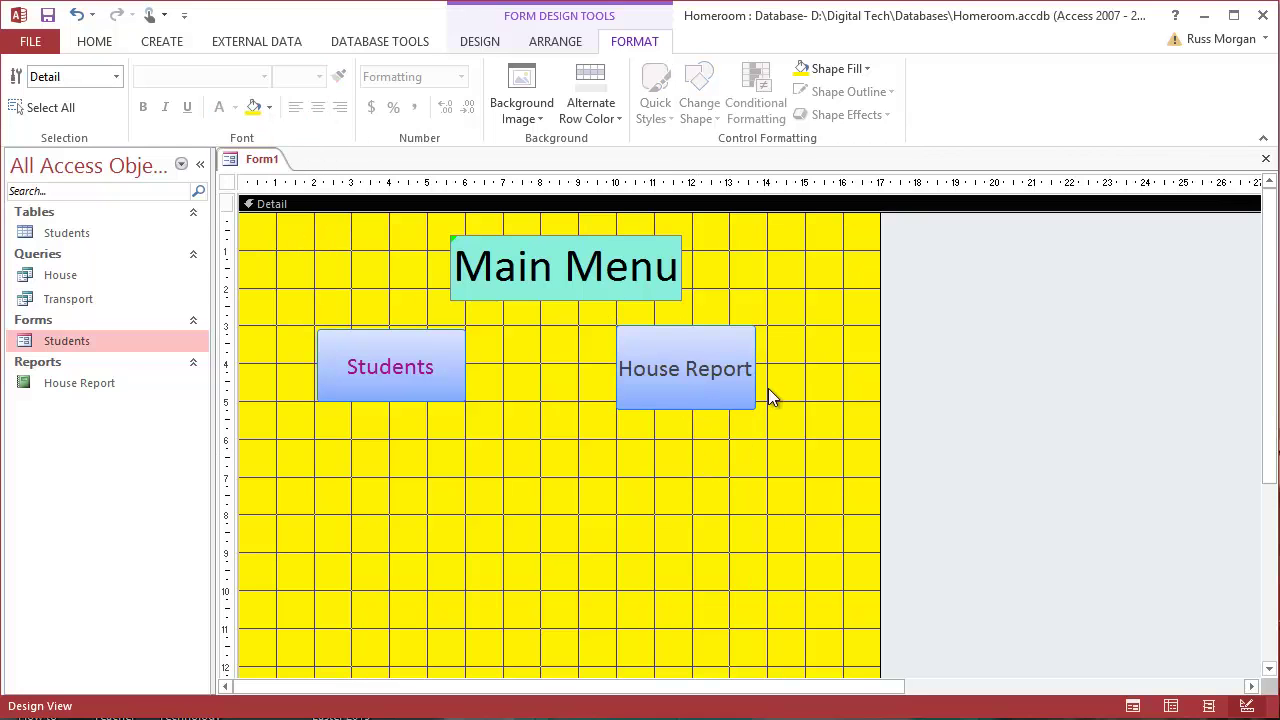
Size both buttons to tallest and widest and align their tops.
{"action": "left_click", "coordinate": [432, 370]}
{"action": "left_click", "coordinate": [663, 385], "text": "shift"}
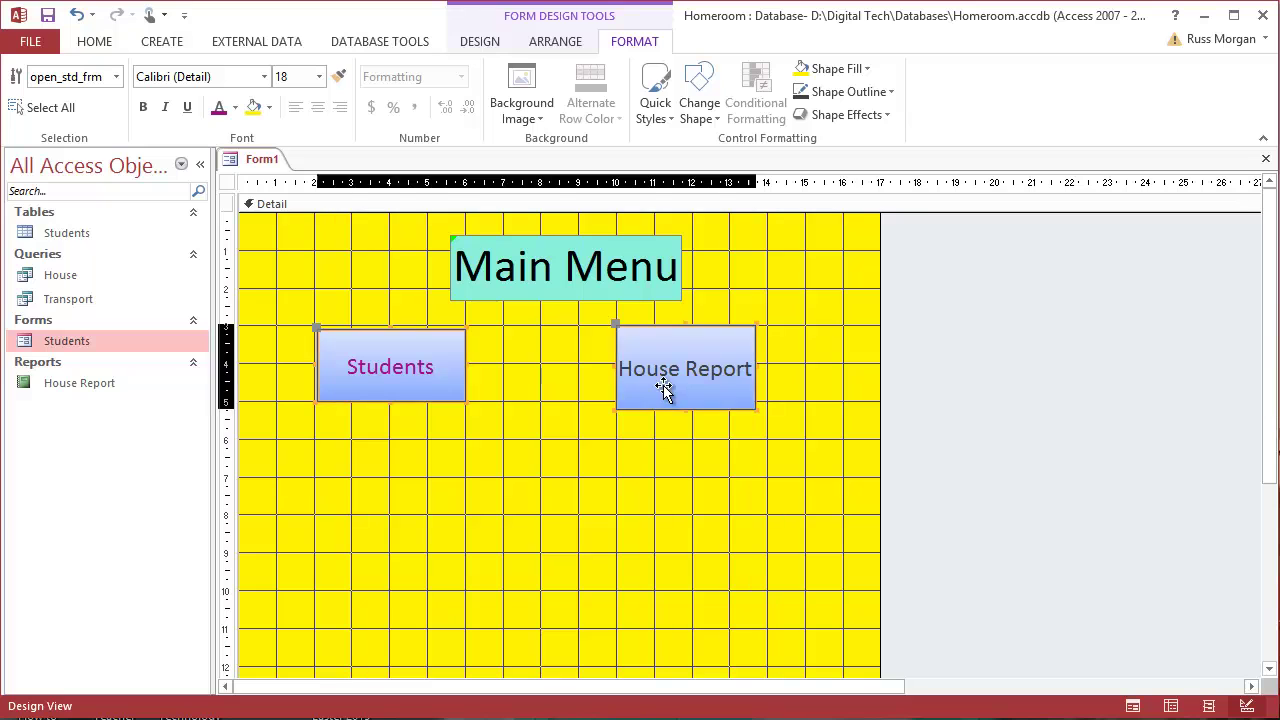
{"action": "left_click", "coordinate": [550, 43]}
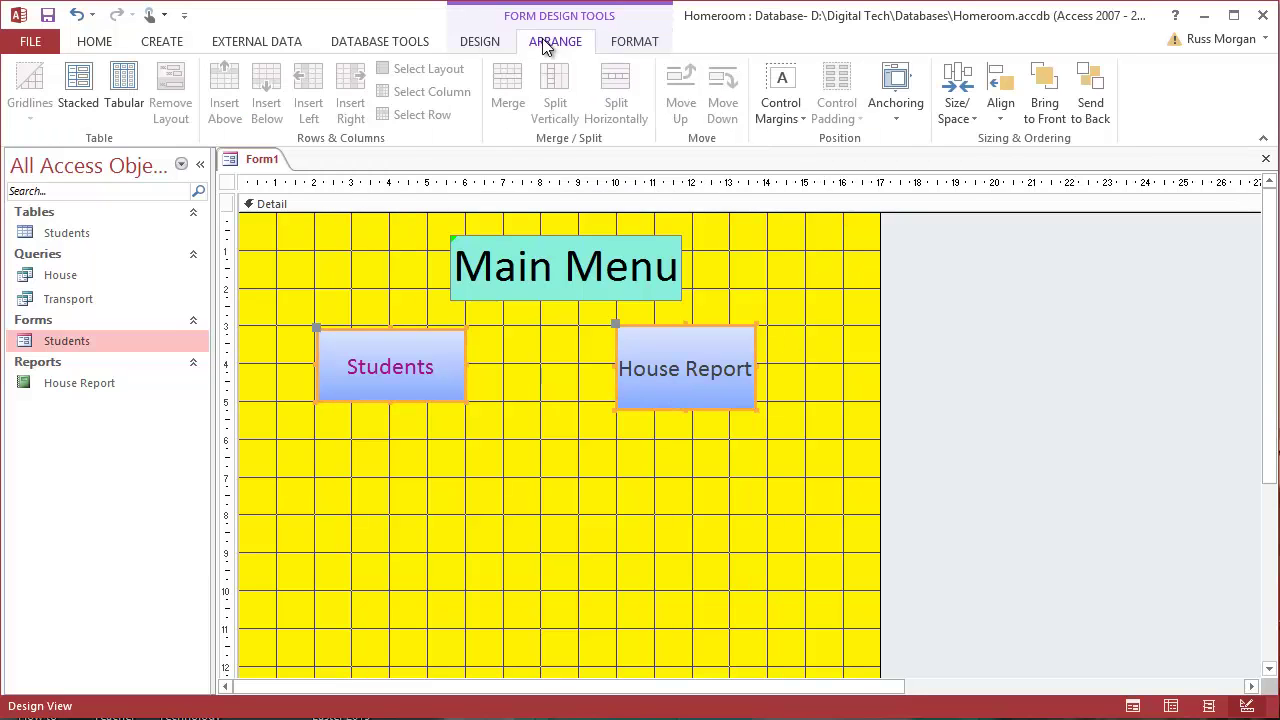
{"action": "left_click", "coordinate": [960, 117]}
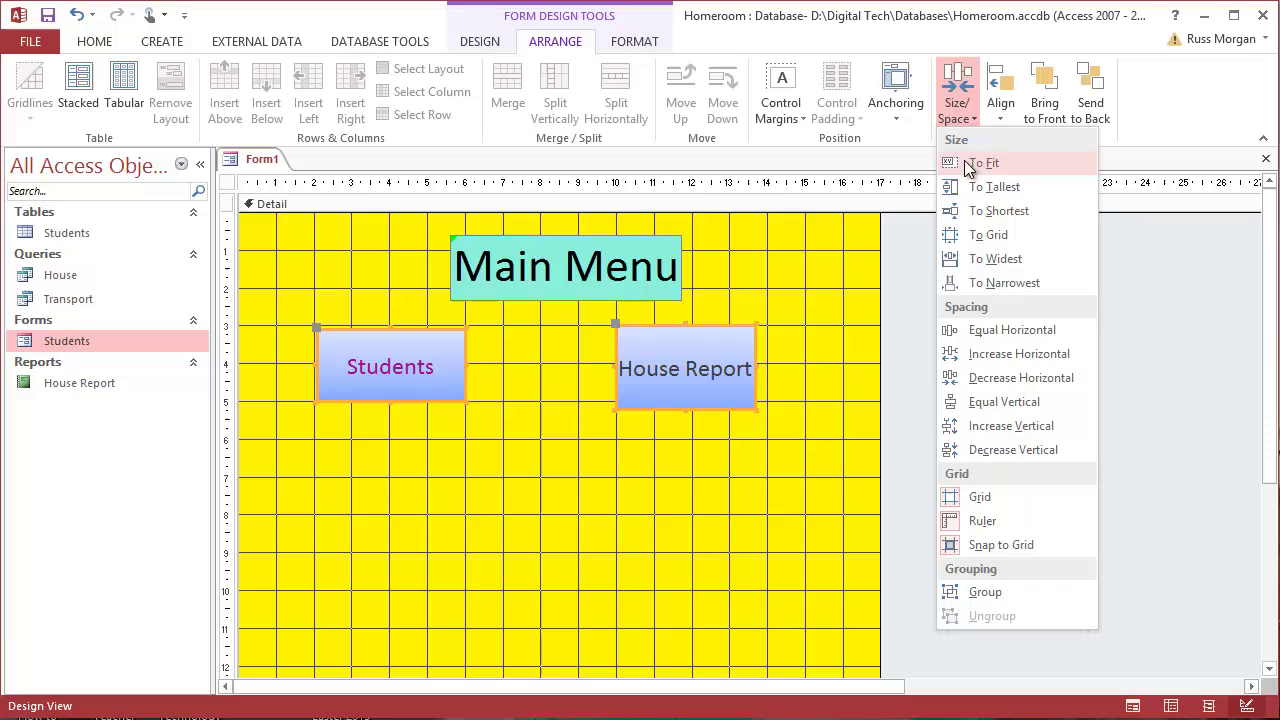
{"action": "left_click", "coordinate": [988, 188]}
{"action": "left_click", "coordinate": [957, 118]}
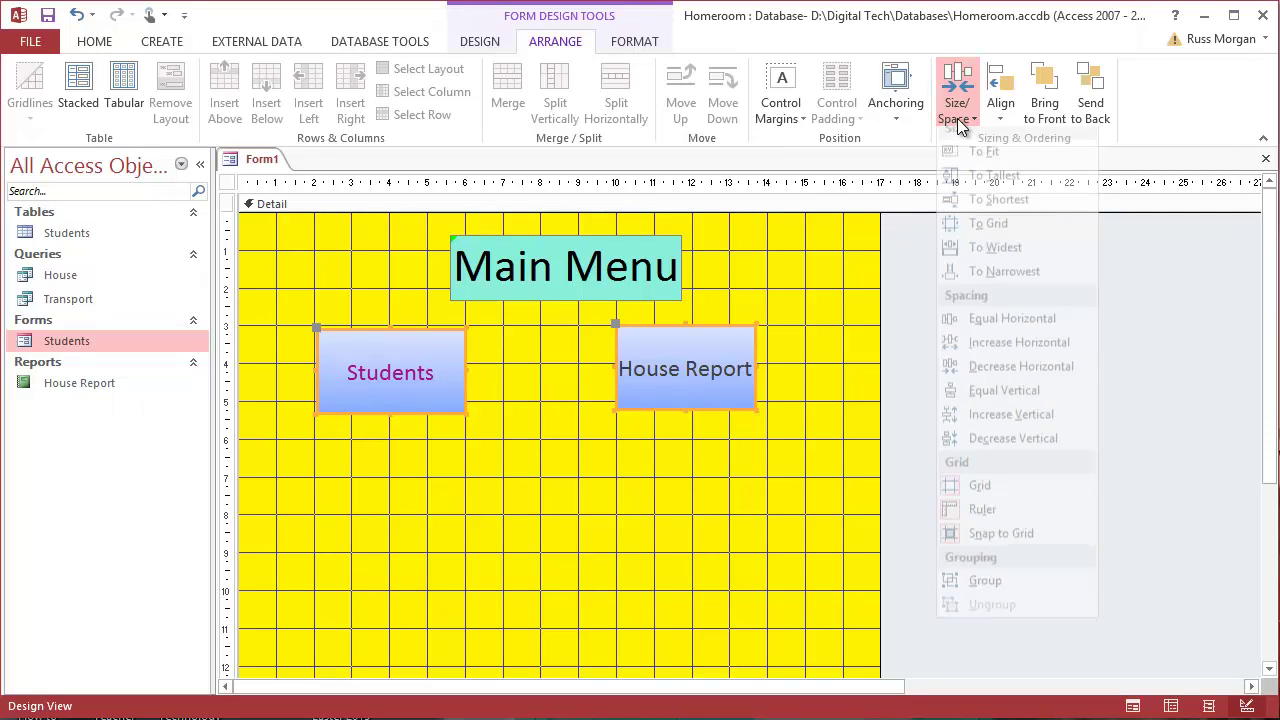
{"action": "left_click", "coordinate": [994, 262]}
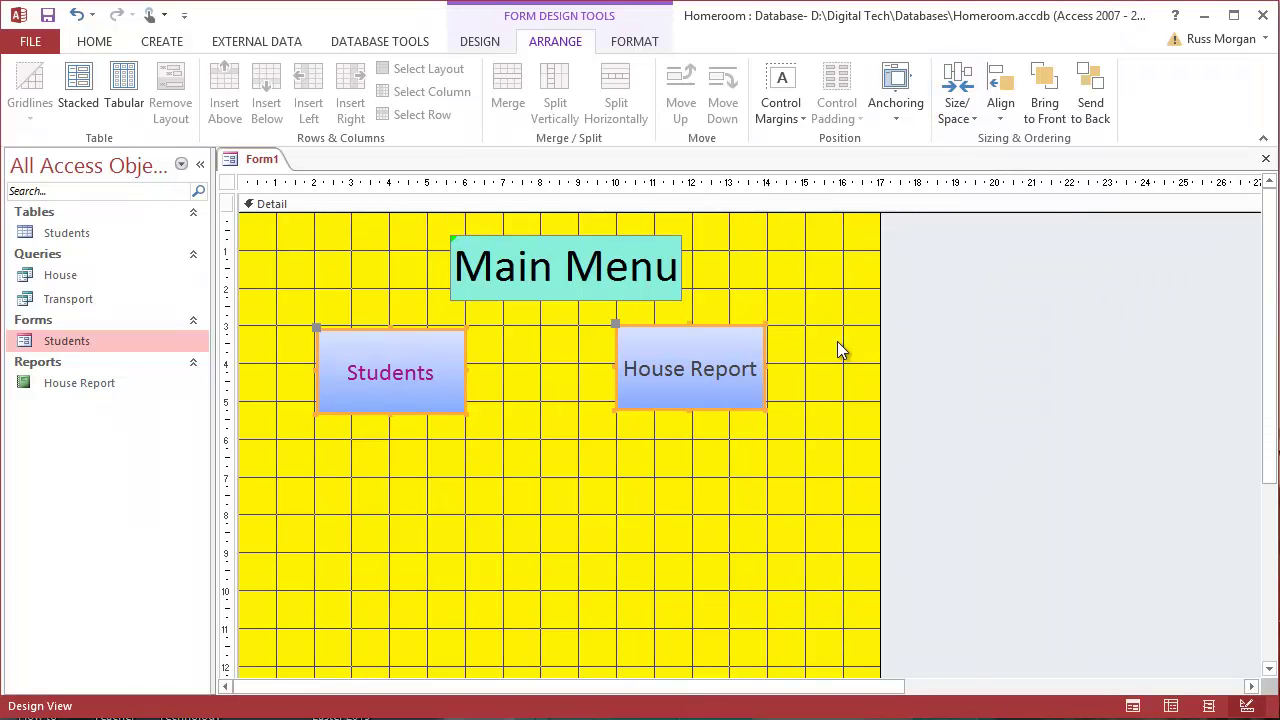
{"action": "left_click", "coordinate": [1001, 117]}
{"action": "left_click", "coordinate": [1022, 212]}
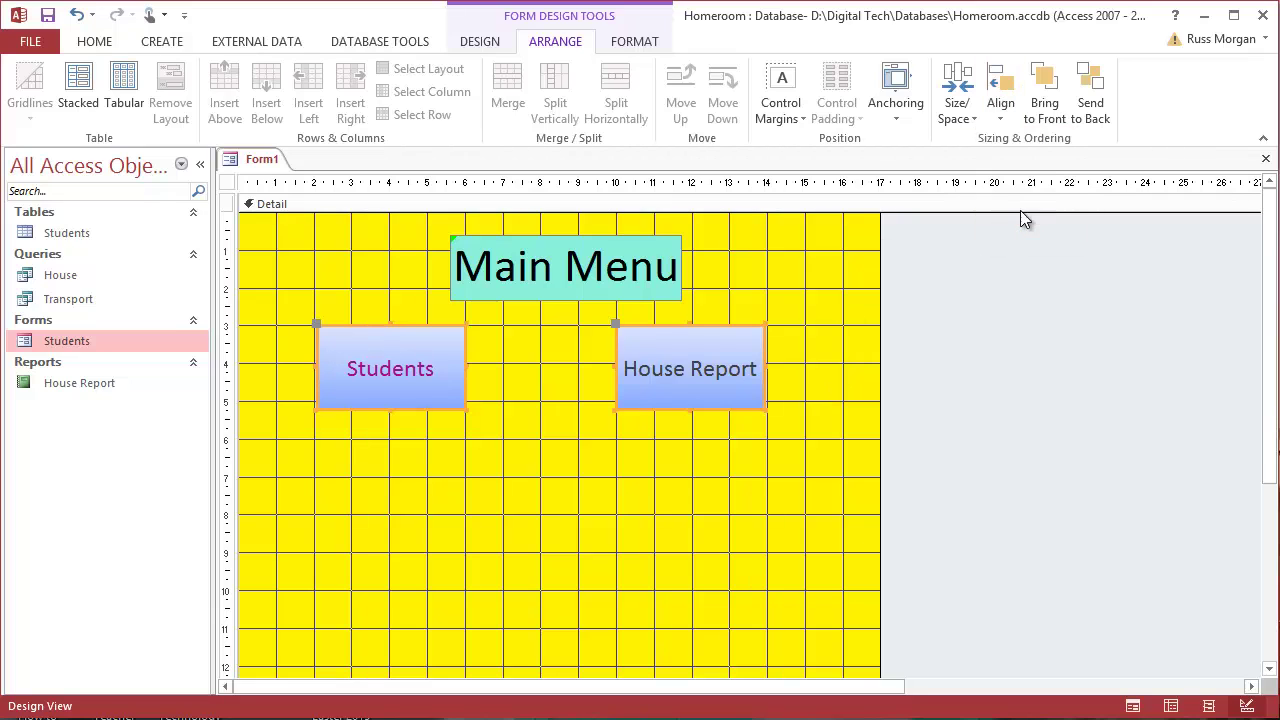
{"action": "left_click", "coordinate": [836, 456]}
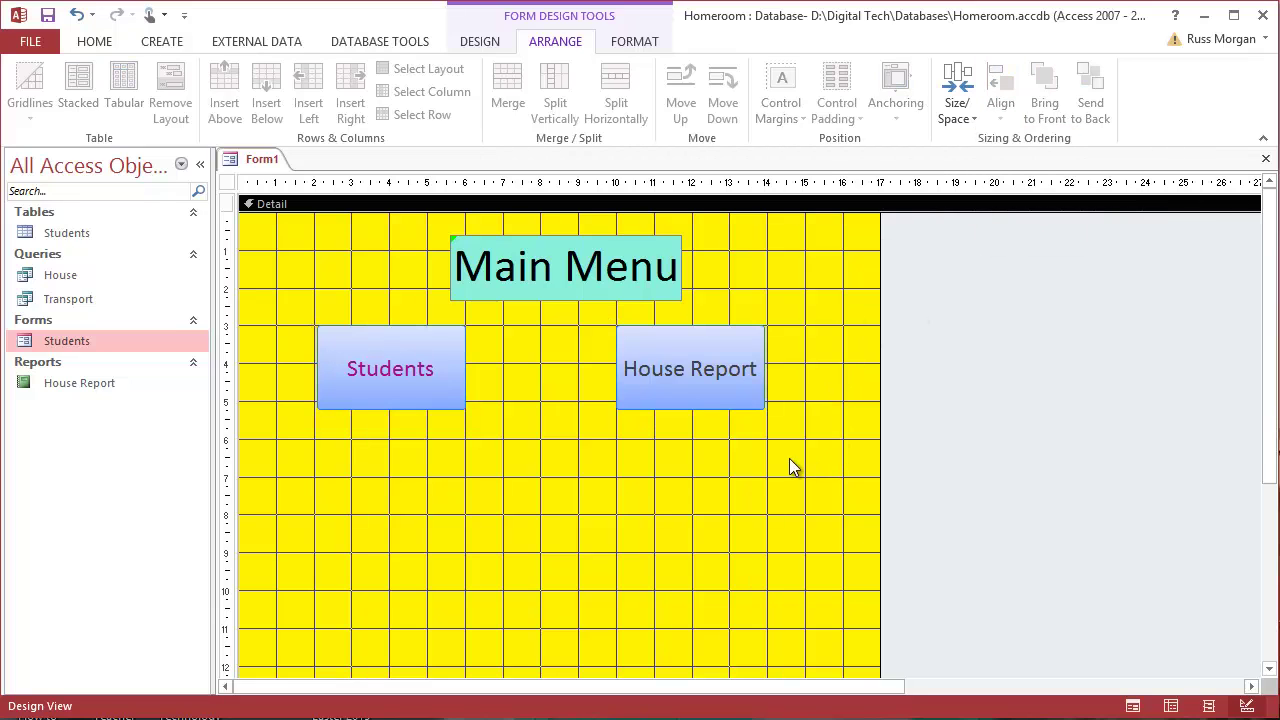
Nudge the Students button two steps to the right.
{"action": "left_click", "coordinate": [431, 370]}
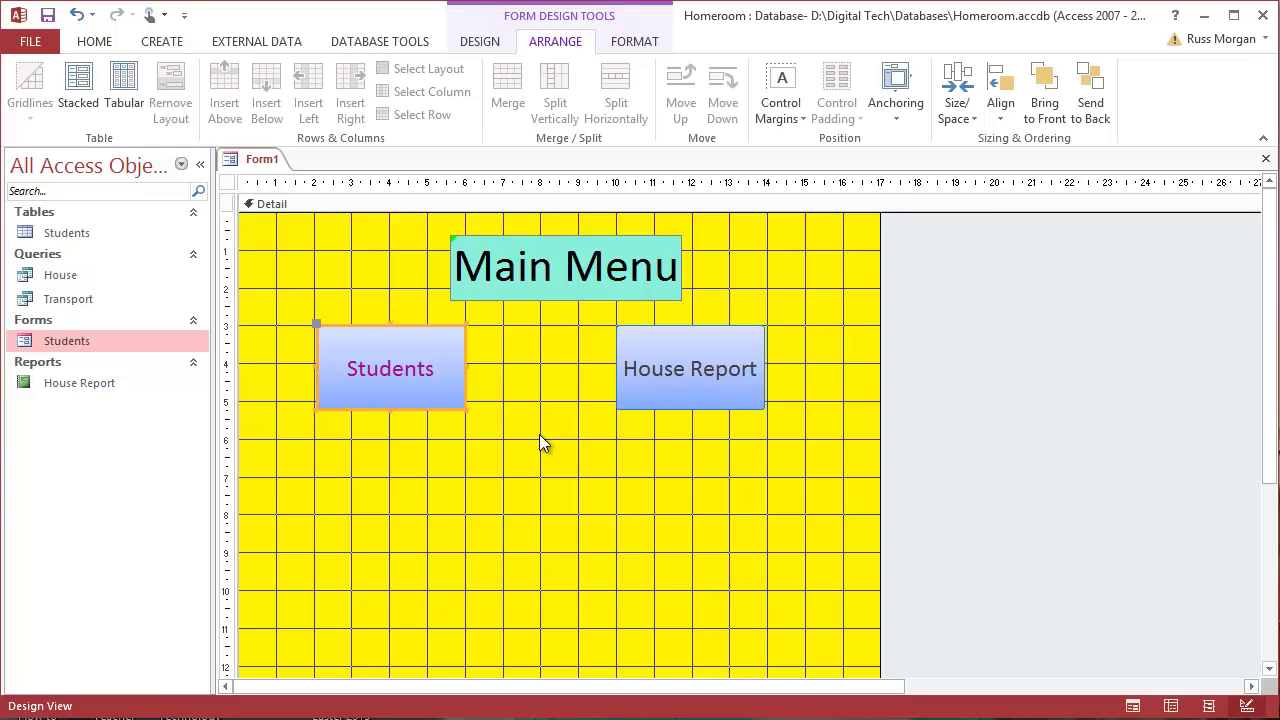
{"action": "key", "text": "Right"}
{"action": "key", "text": "Right"}
{"action": "key", "text": "Right"}
{"action": "key", "text": "Right"}
{"action": "key", "text": "Right"}
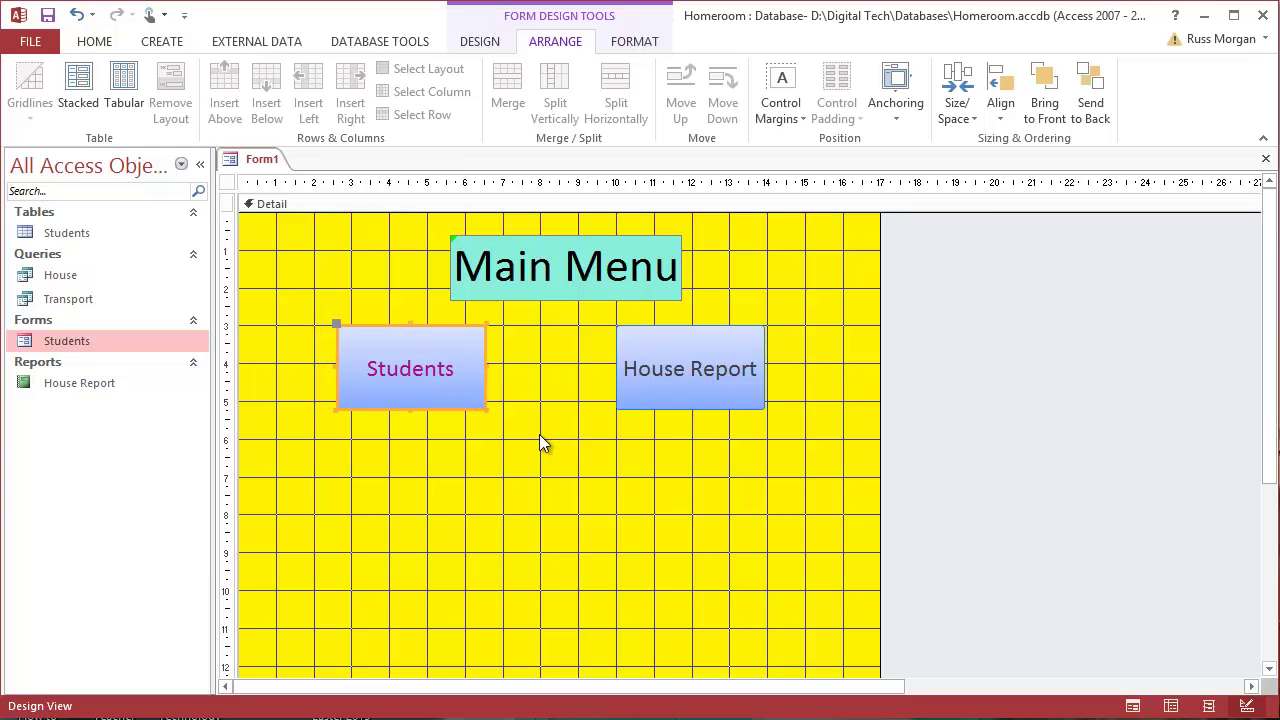
{"action": "key", "text": "Right"}
{"action": "key", "text": "Right"}
{"action": "key", "text": "Right"}
{"action": "key", "text": "Right"}
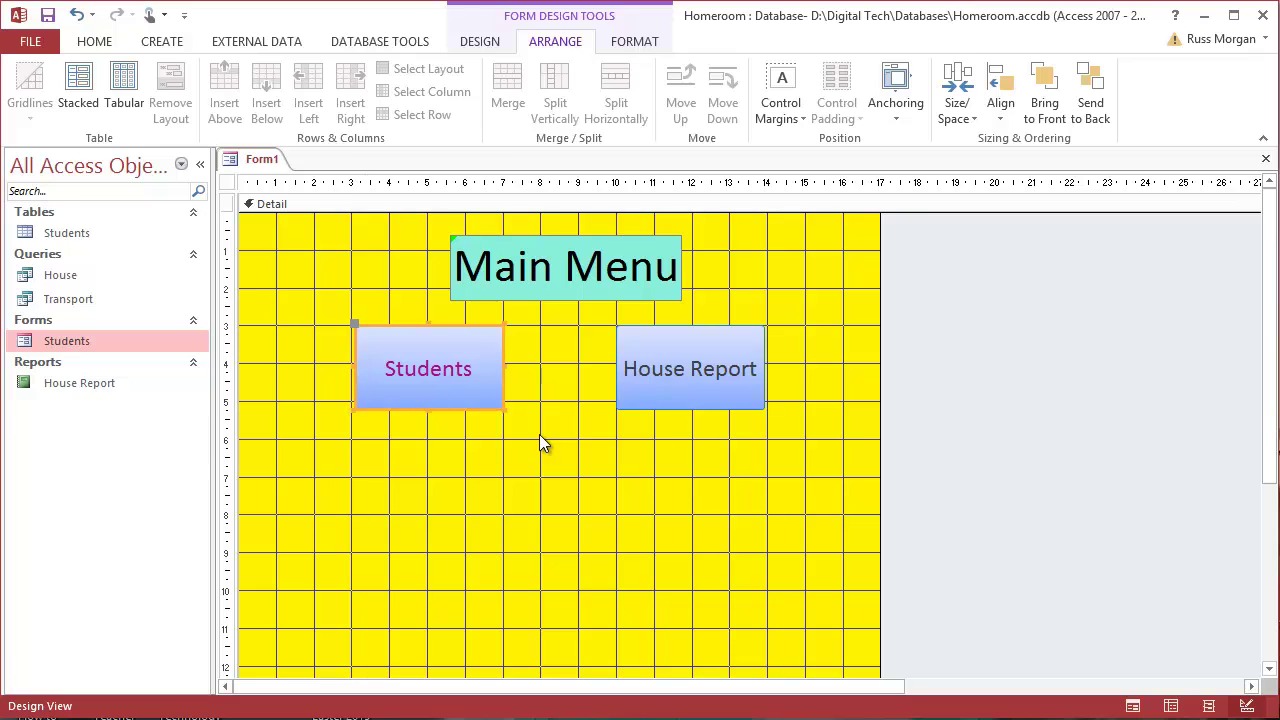
Stretch the Main Menu title label outward on its left and right edges.
{"action": "left_click", "coordinate": [490, 265]}
{"action": "left_click_drag", "start_coordinate": [450, 268], "coordinate": [427, 265]}
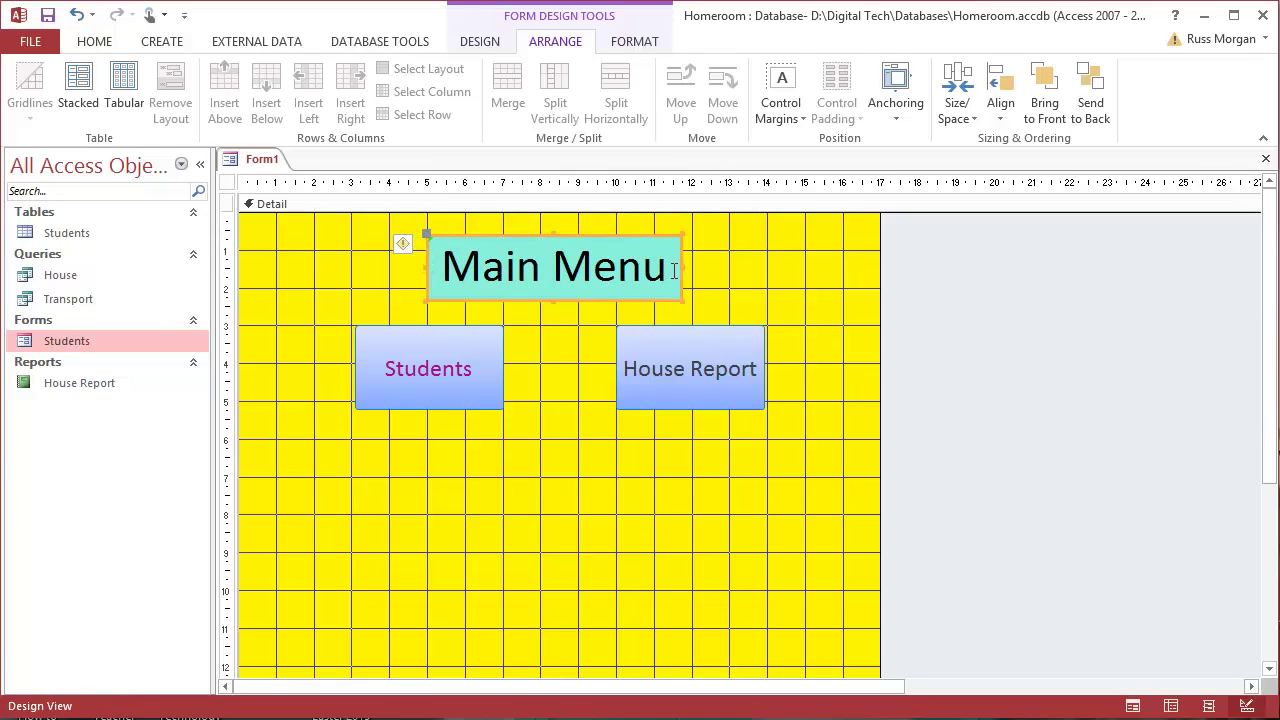
{"action": "left_click_drag", "start_coordinate": [684, 268], "coordinate": [692, 267]}
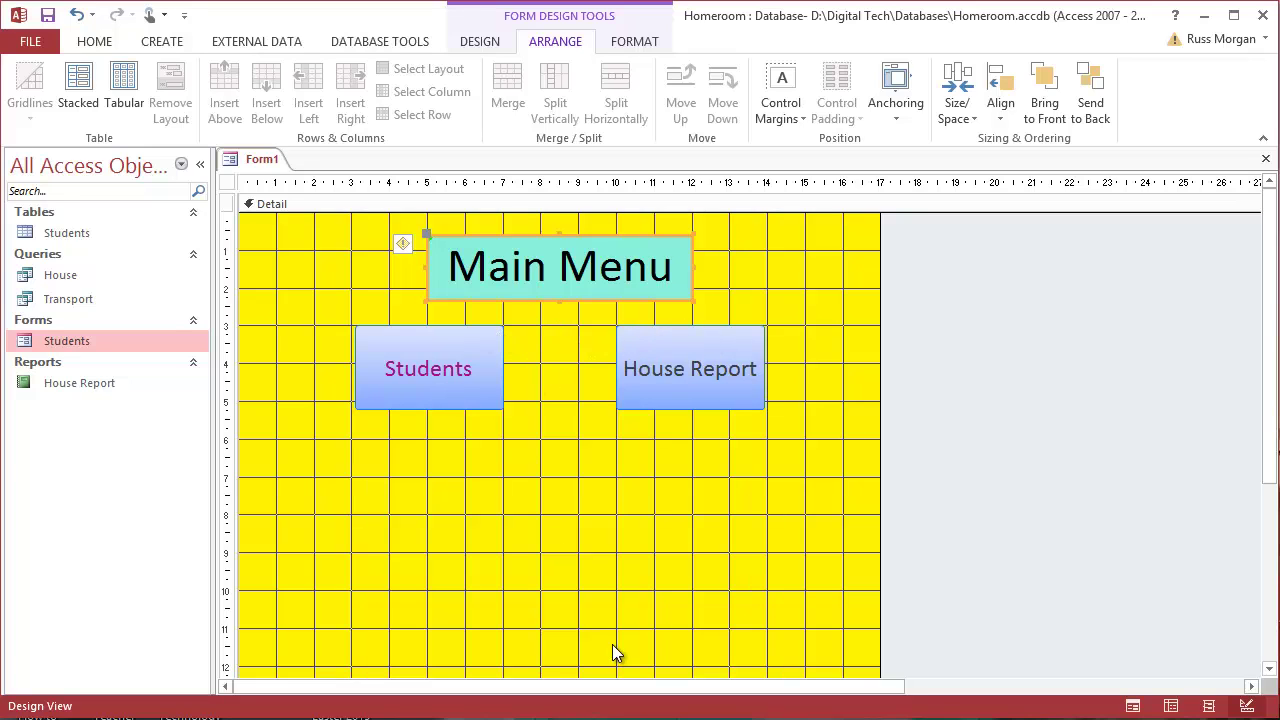
Save the form with the name 'Main Menu'.
{"action": "left_click", "coordinate": [47, 15]}
{"action": "type", "text": "Main Menu"}
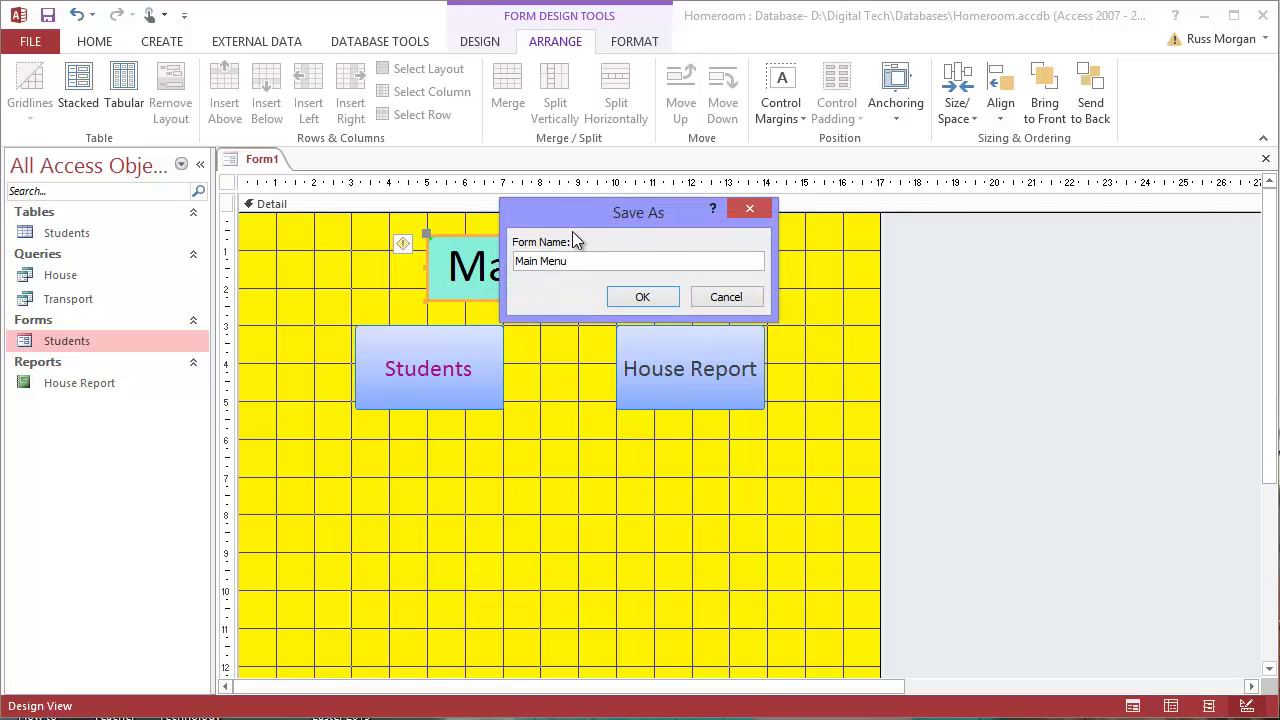
{"action": "left_click", "coordinate": [650, 296]}
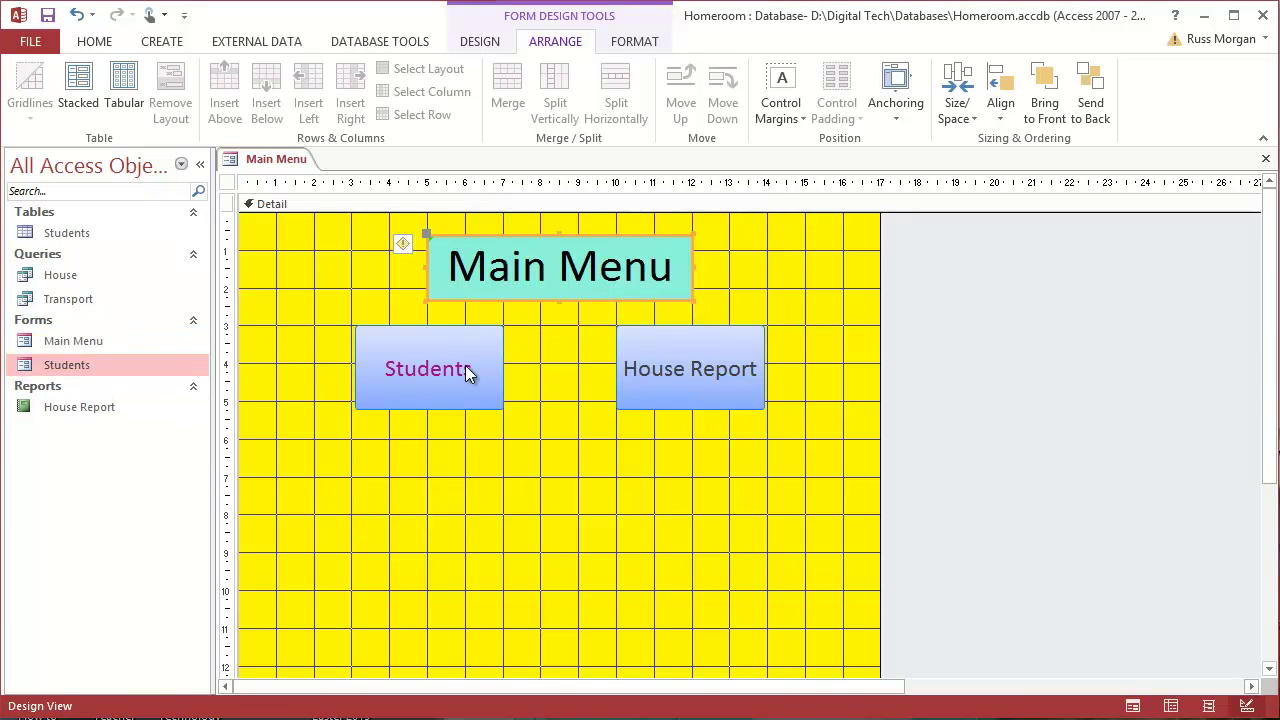
Switch Main Menu to Form View and check that Students opens the Students form with browsable records.
{"action": "left_click", "coordinate": [98, 41]}
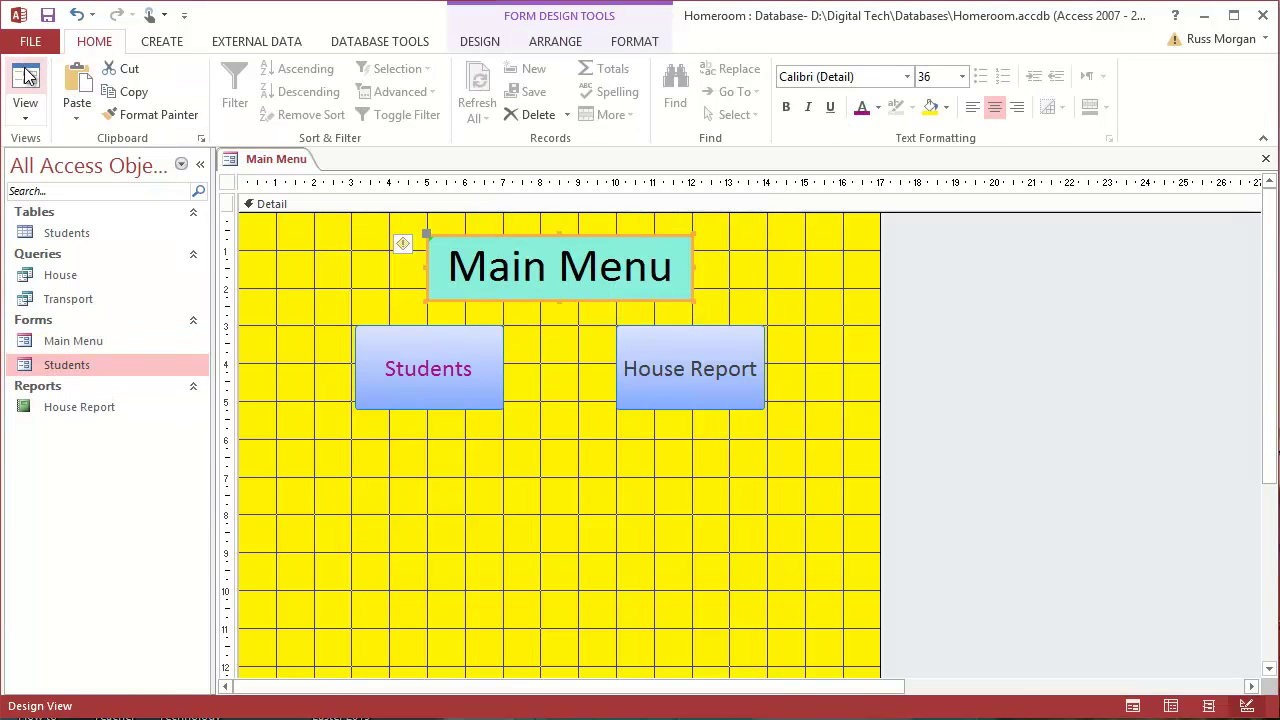
{"action": "left_click", "coordinate": [27, 80]}
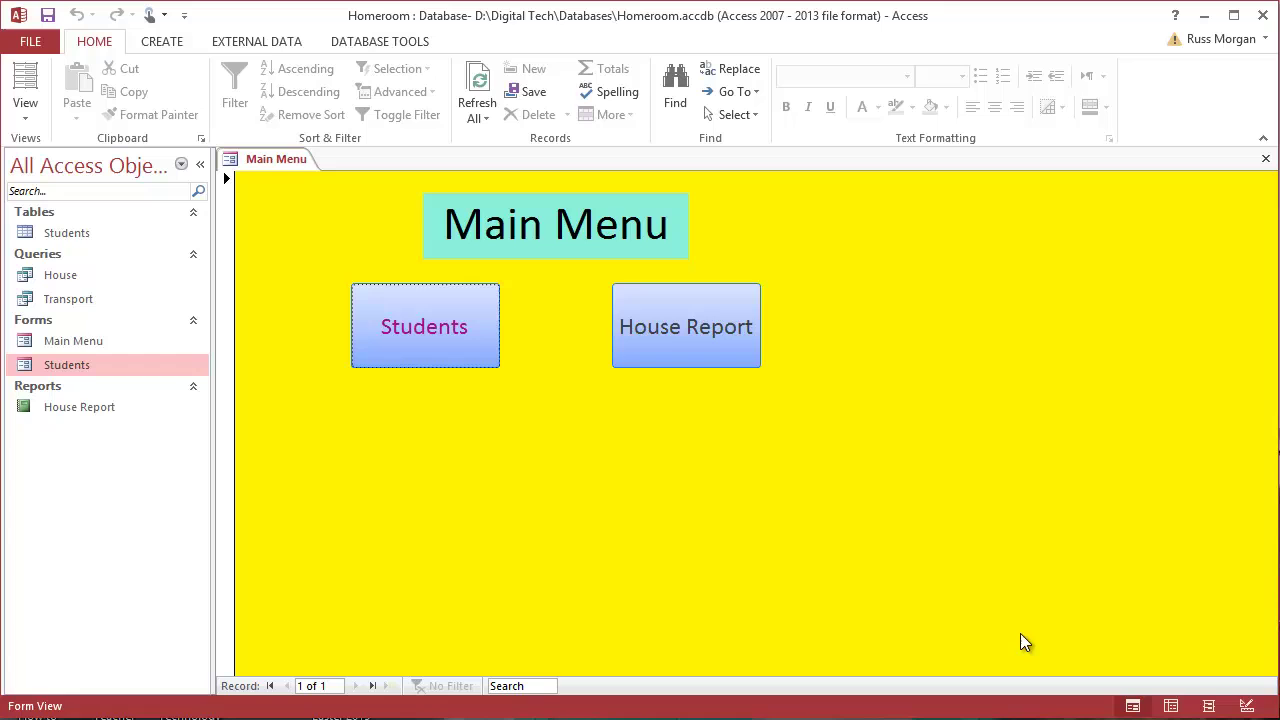
{"action": "left_click", "coordinate": [432, 326]}
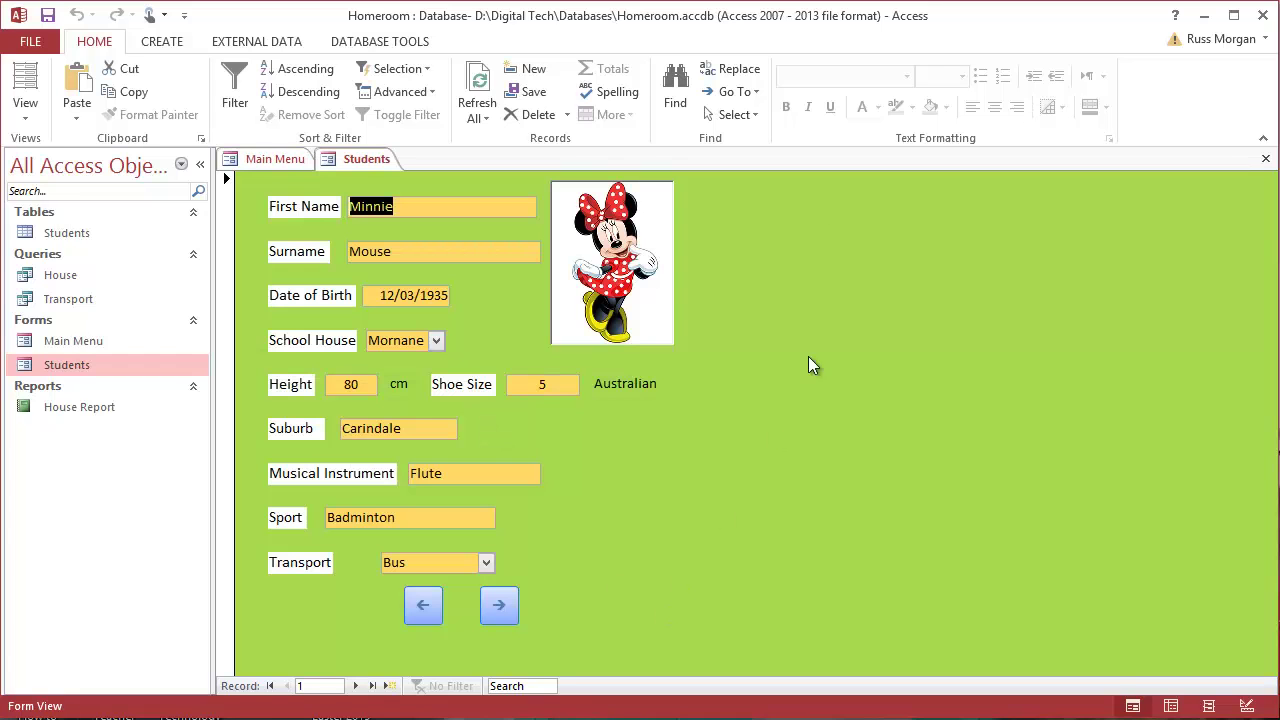
{"action": "left_click", "coordinate": [499, 605]}
{"action": "left_click", "coordinate": [499, 605]}
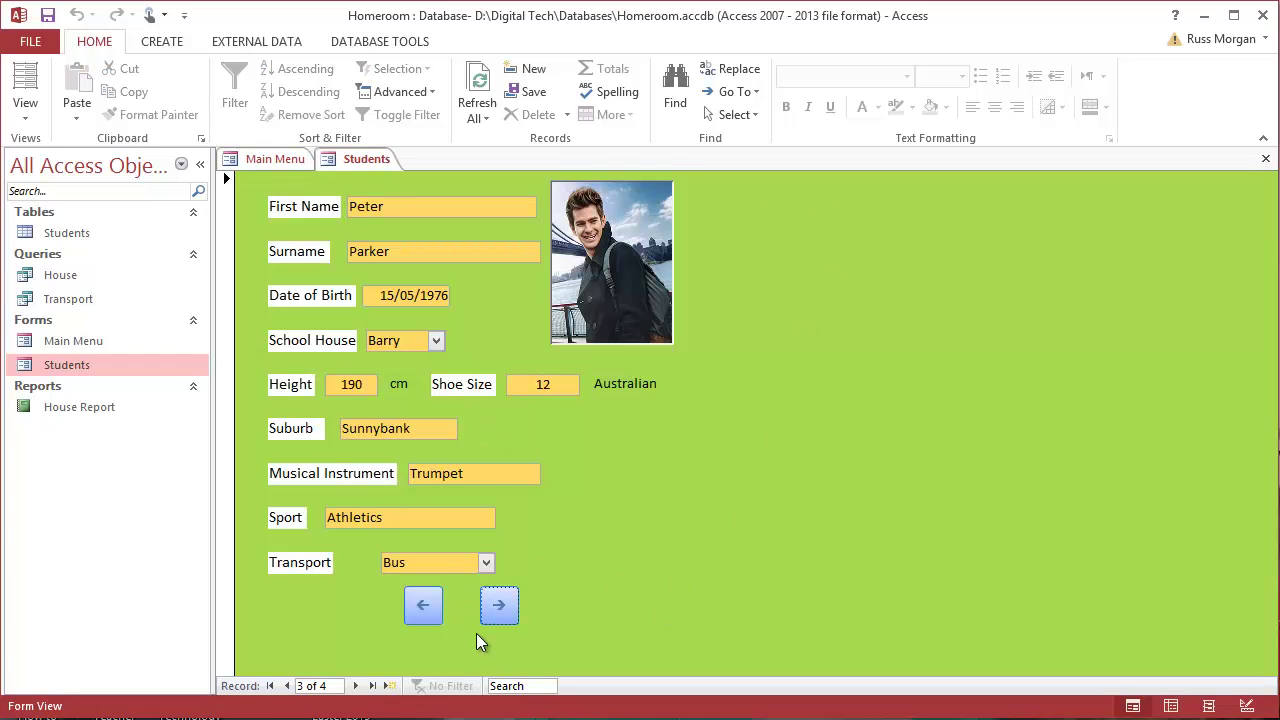
{"action": "left_click", "coordinate": [1265, 158]}
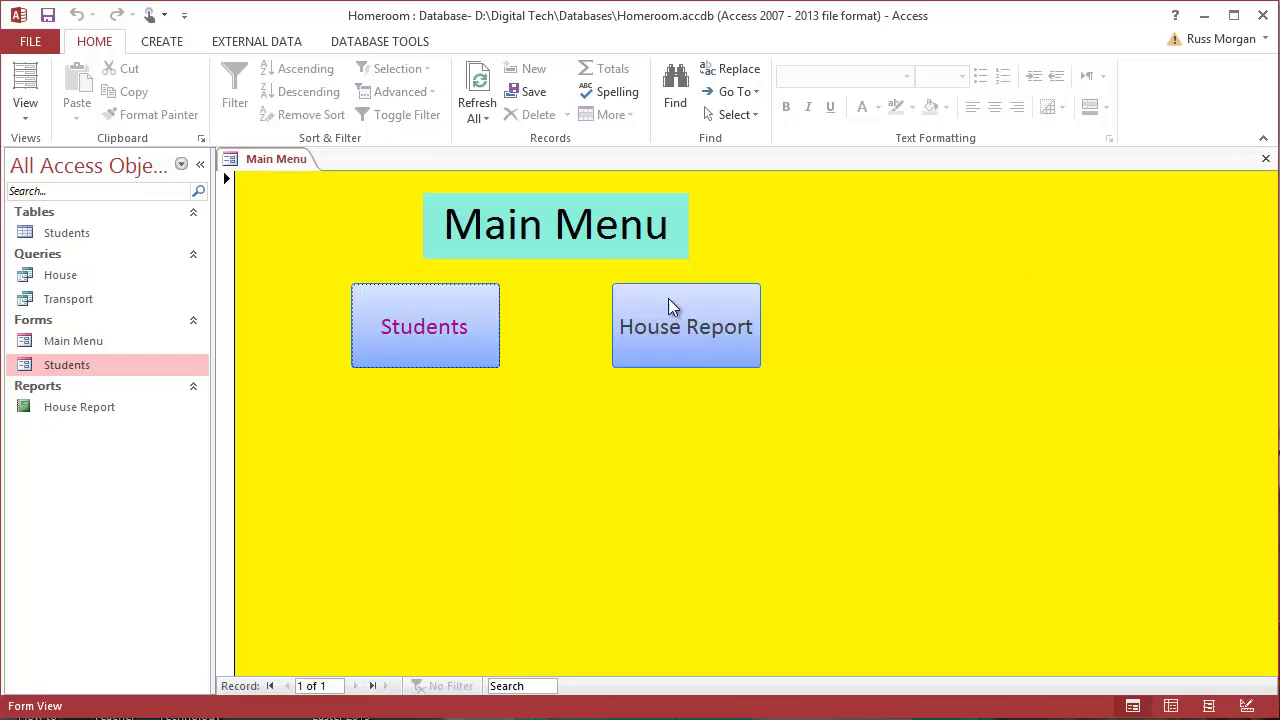
Check that House Report opens the report filtered to the Ward house, then close it.
{"action": "left_click", "coordinate": [697, 318]}
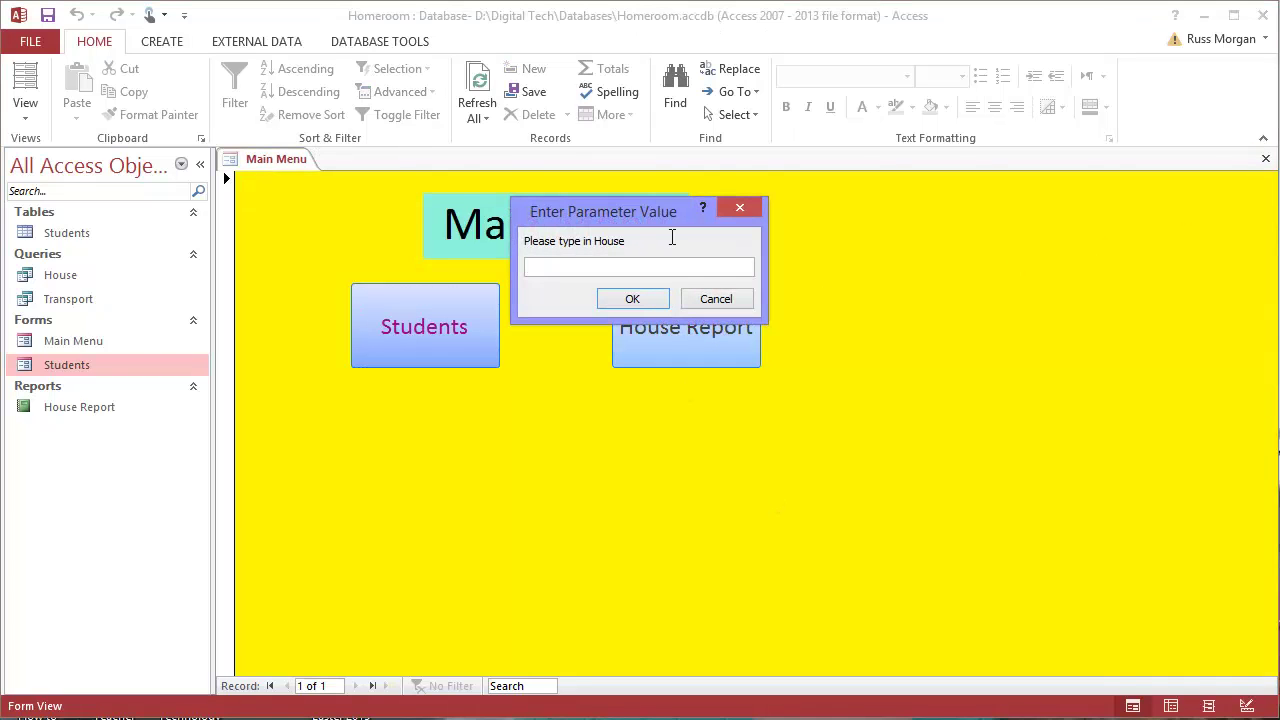
{"action": "type", "text": "Ward"}
{"action": "key", "text": "Return"}
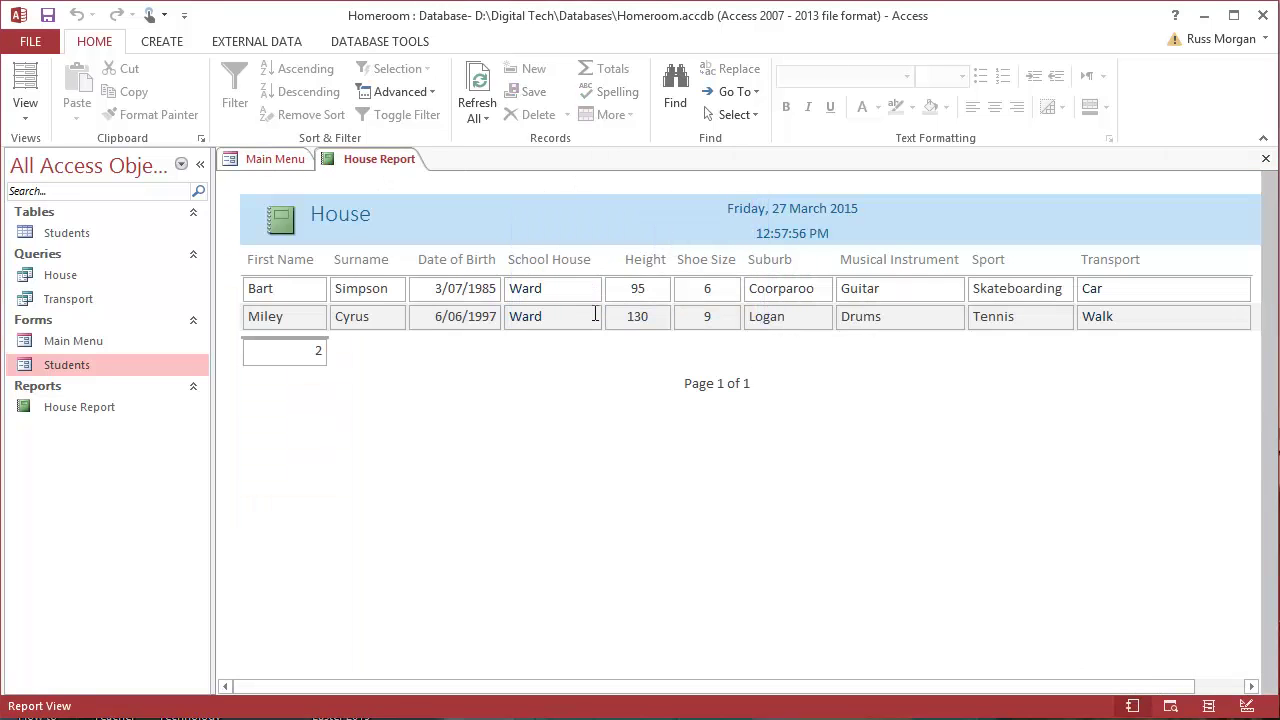
{"action": "left_click", "coordinate": [1266, 159]}
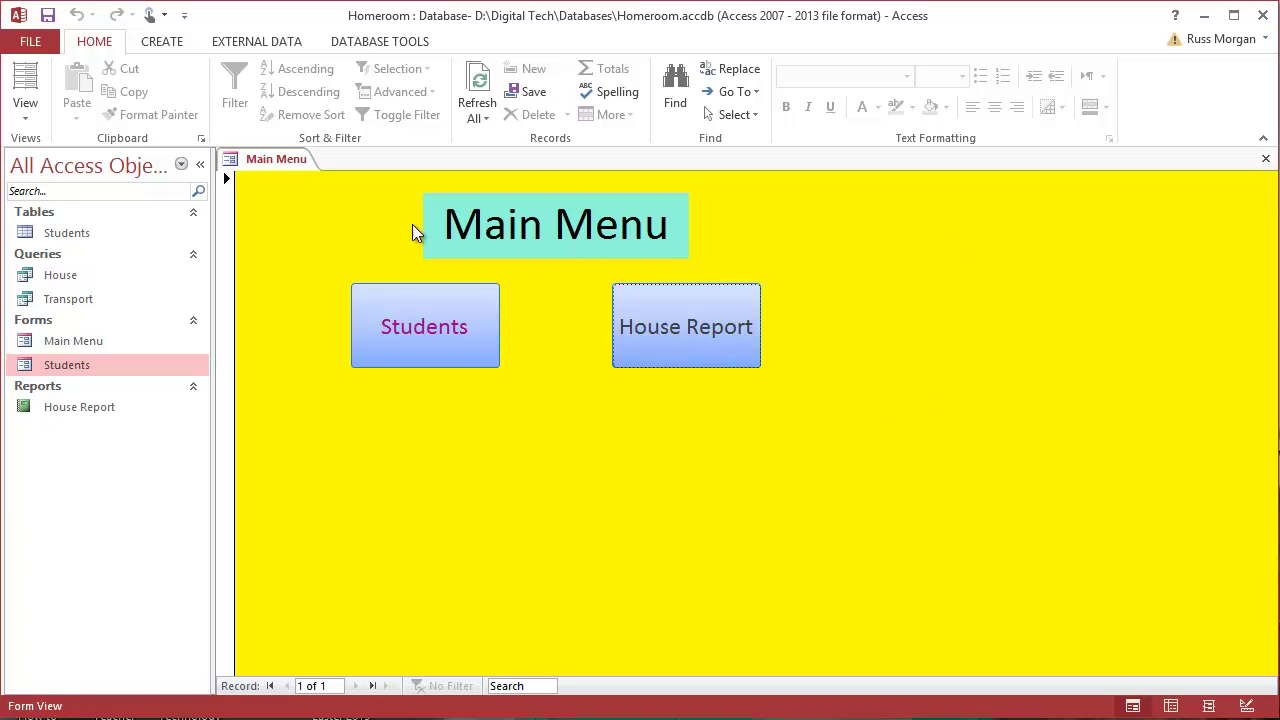
Close the Main Menu form and open the Students form in Design View.
{"action": "left_click", "coordinate": [25, 108]}
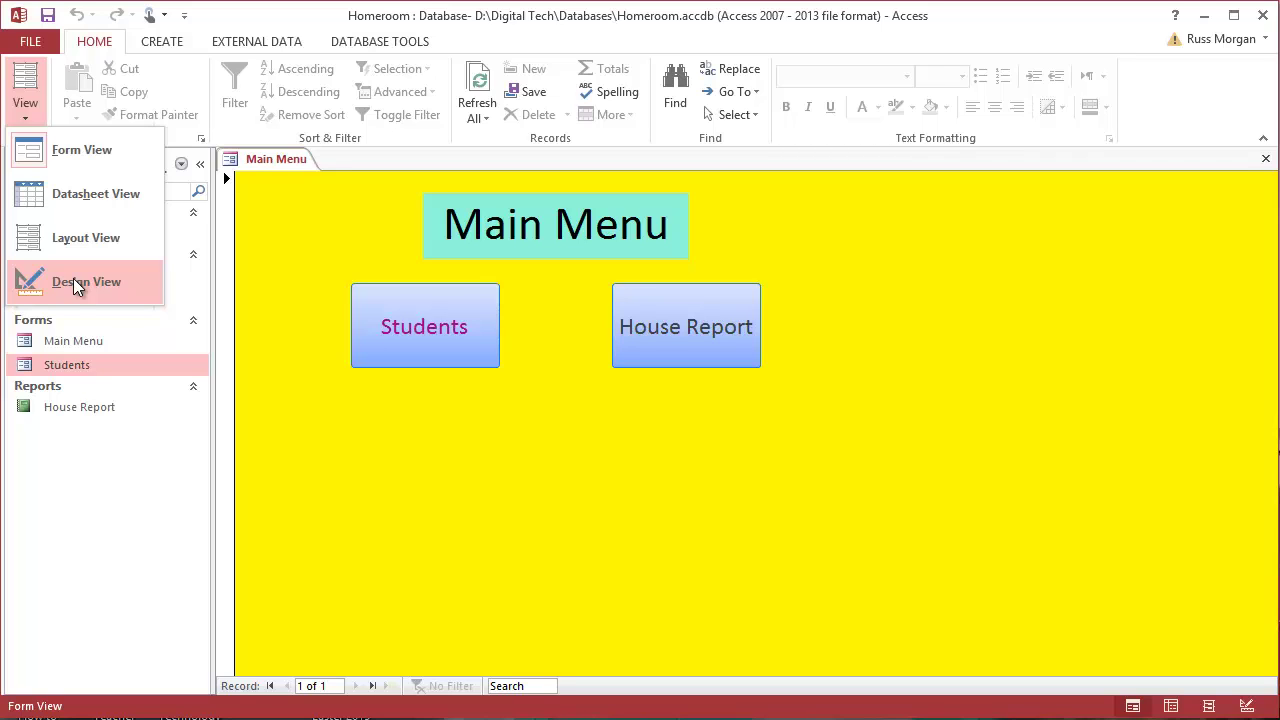
{"action": "left_click", "coordinate": [1268, 162]}
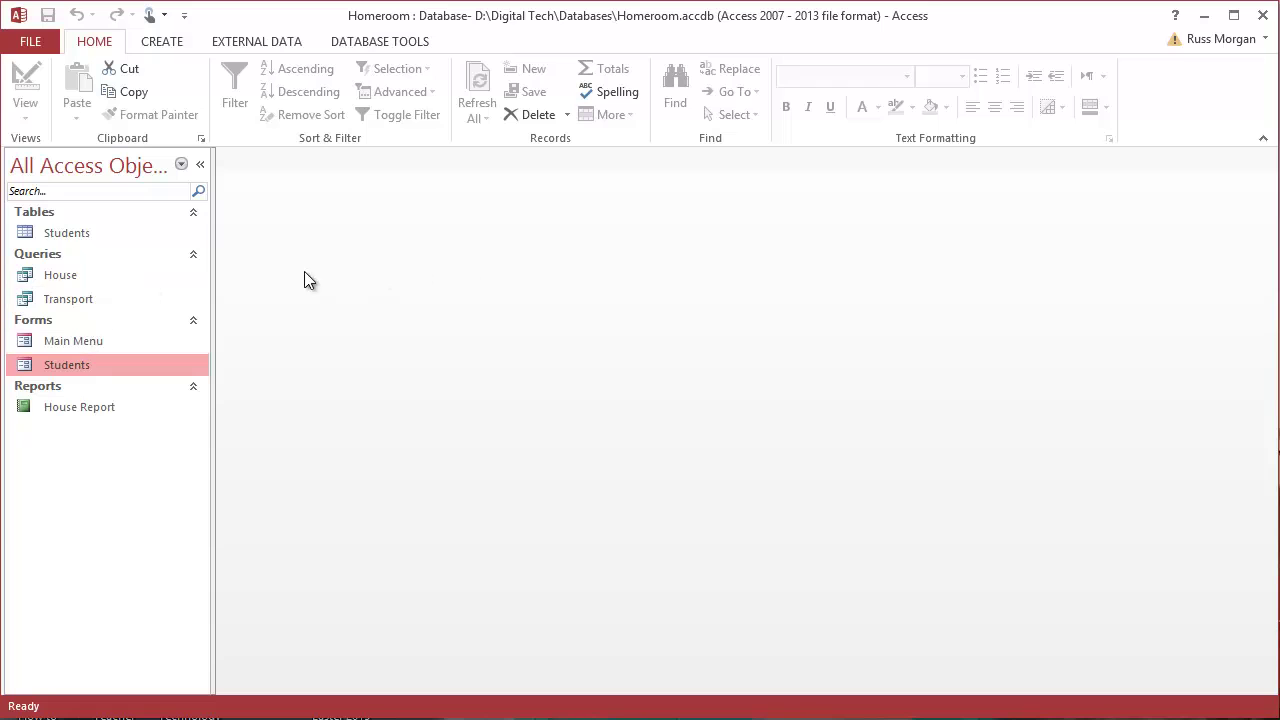
{"action": "double_click", "coordinate": [69, 363]}
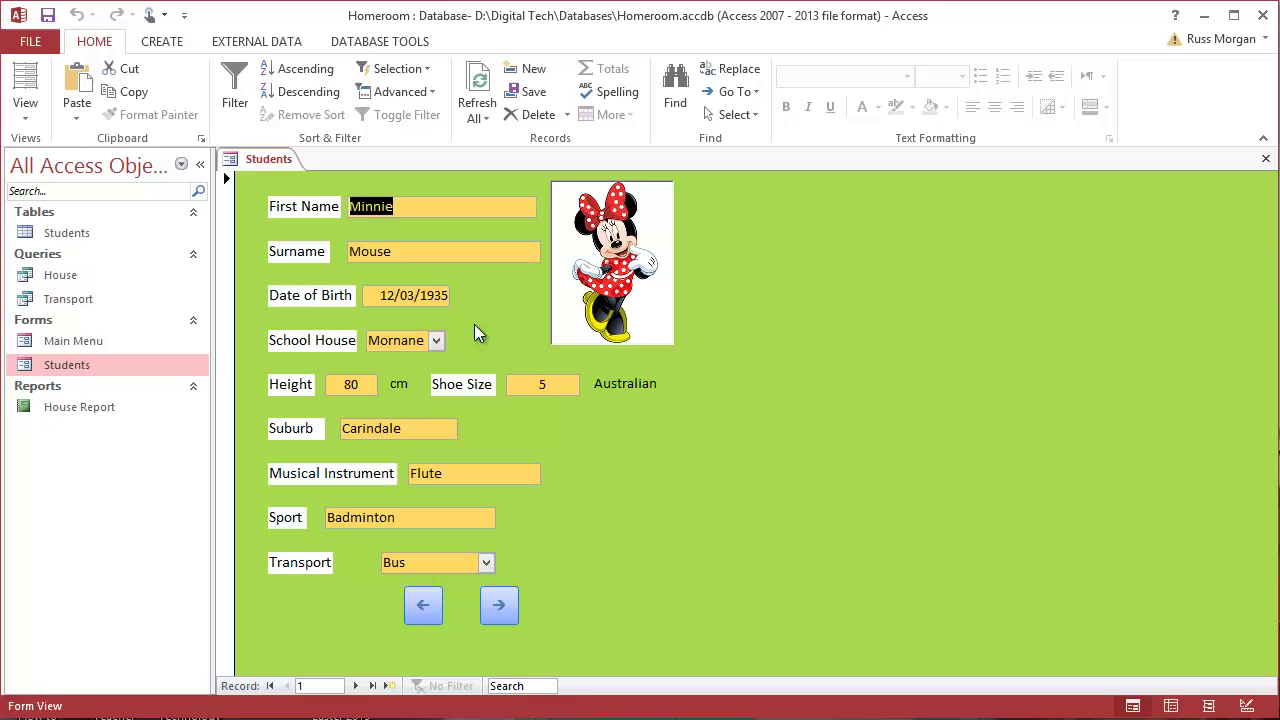
{"action": "left_click", "coordinate": [25, 116]}
{"action": "left_click", "coordinate": [130, 277]}
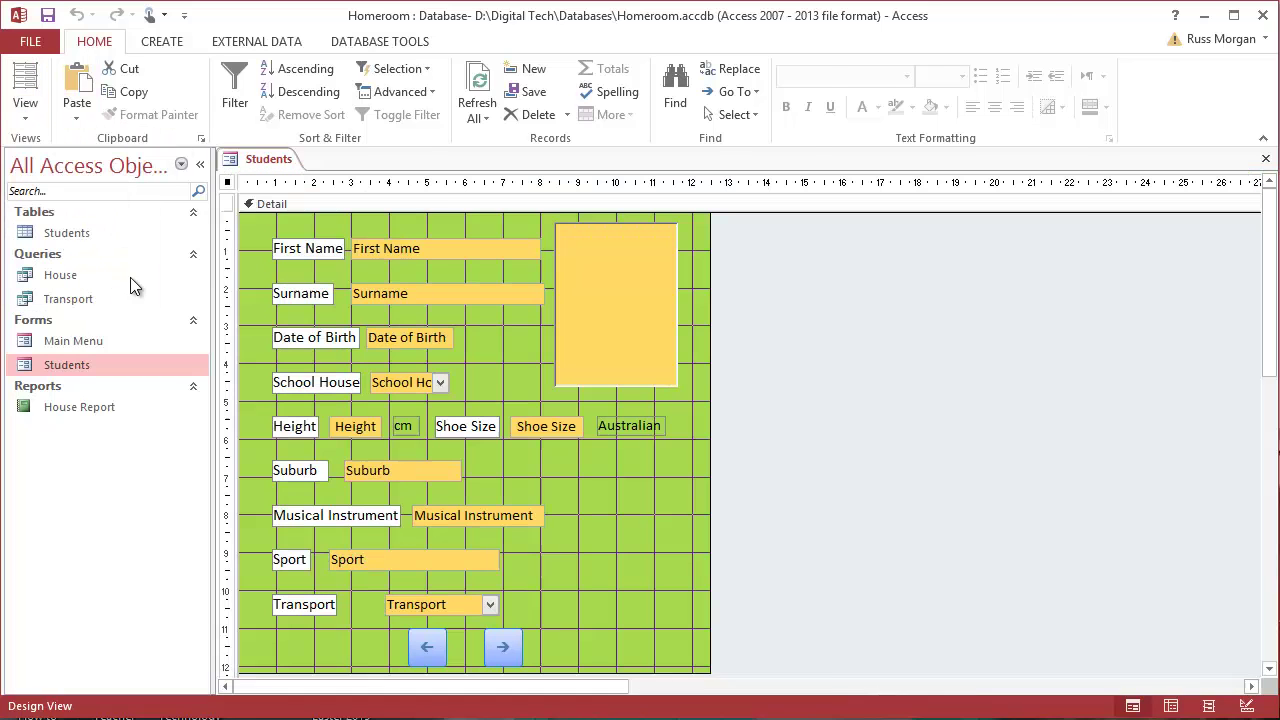
Add a Form Operations > Close Form button captioned 'Close' and named cls_stud... at the lower right.
{"action": "left_click", "coordinate": [324, 92]}
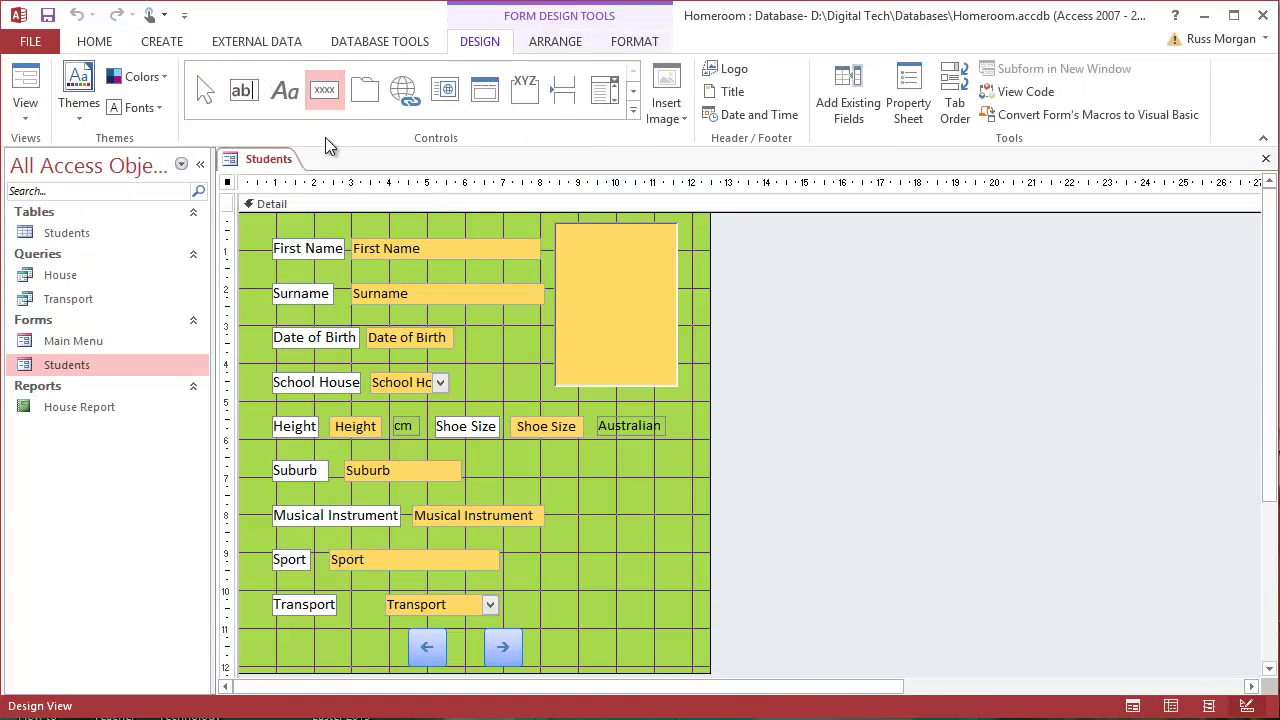
{"action": "left_click_drag", "start_coordinate": [578, 572], "coordinate": [696, 615]}
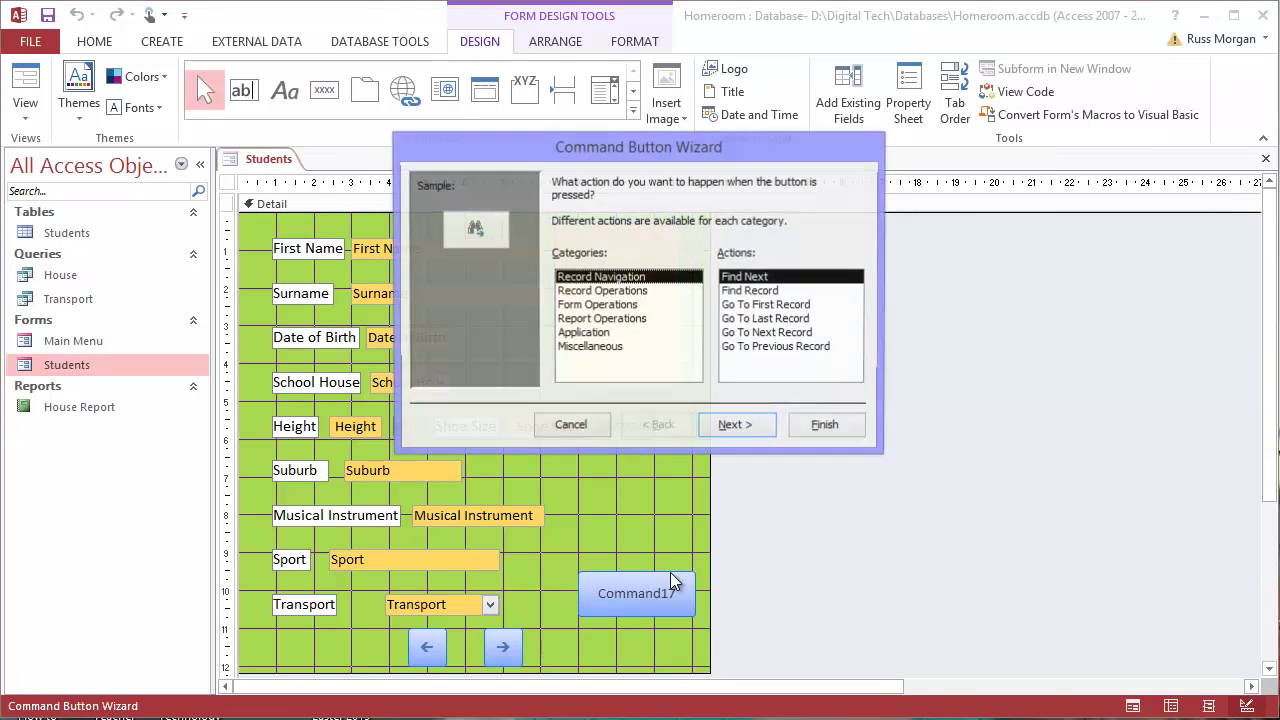
{"action": "left_click", "coordinate": [596, 306]}
{"action": "left_click", "coordinate": [756, 291]}
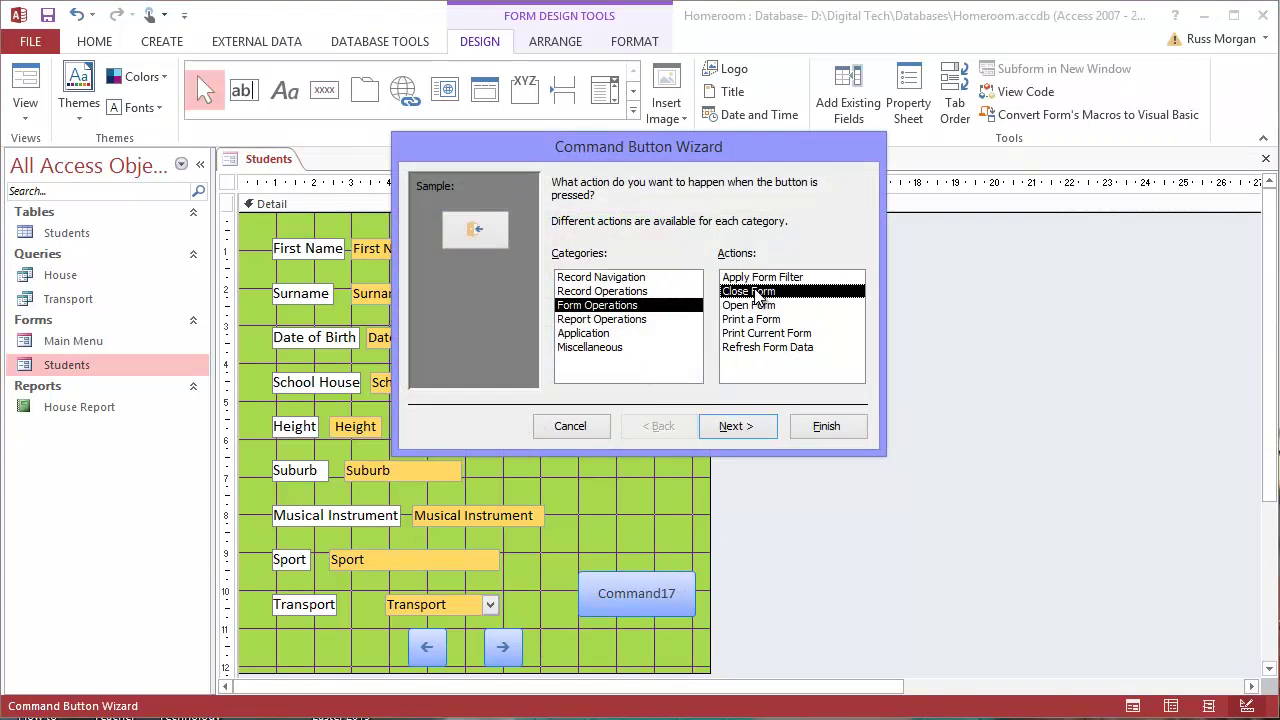
{"action": "left_click", "coordinate": [737, 426]}
{"action": "left_click", "coordinate": [566, 264]}
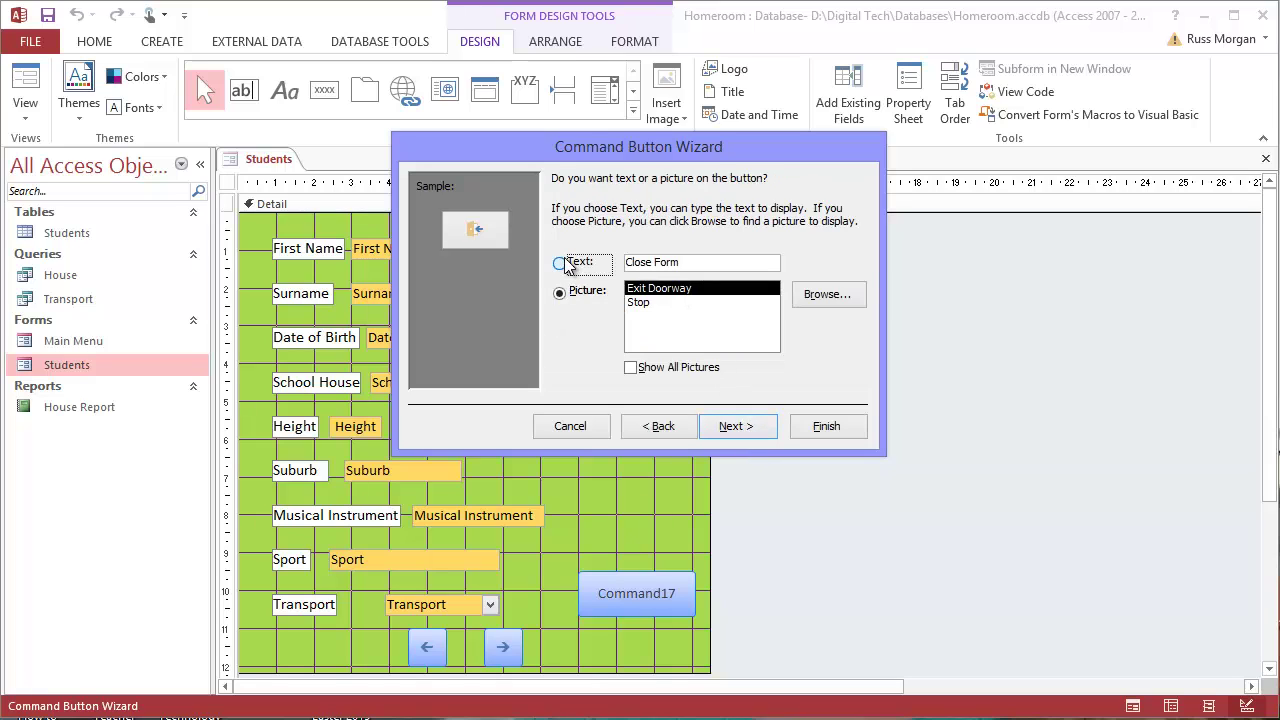
{"action": "left_click_drag", "start_coordinate": [697, 262], "coordinate": [654, 263]}
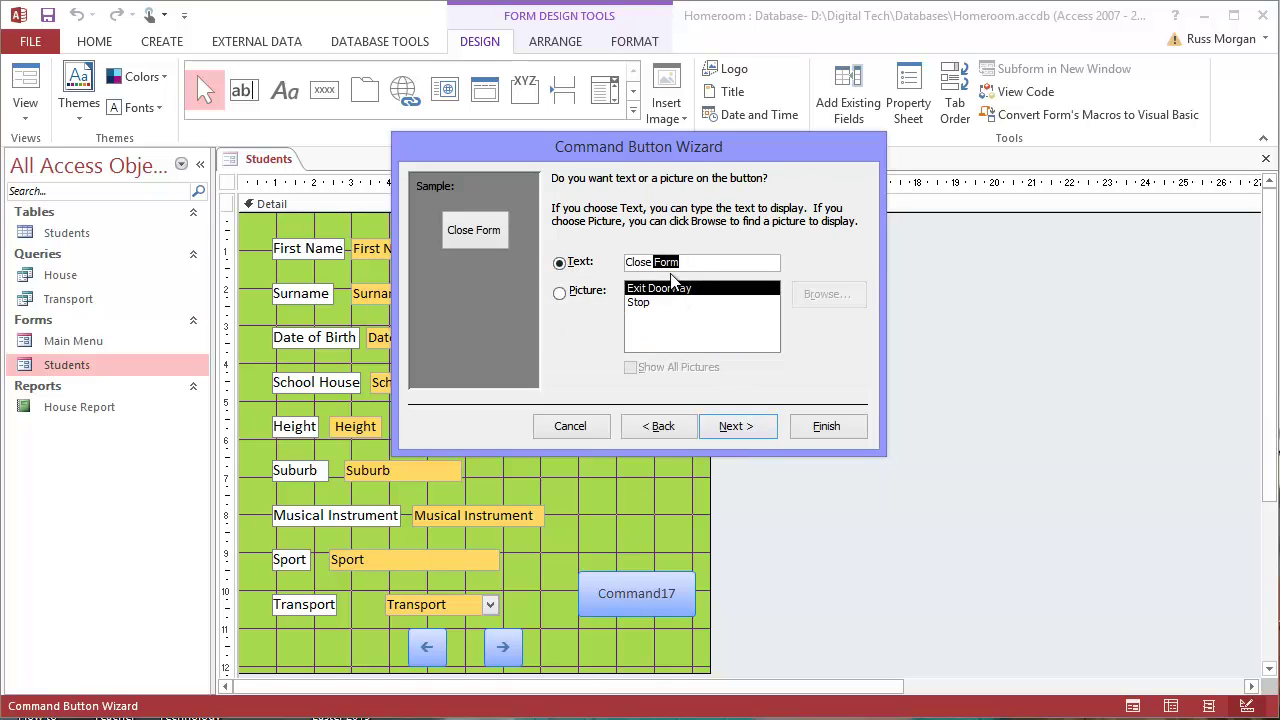
{"action": "key", "text": "BackSpace"}
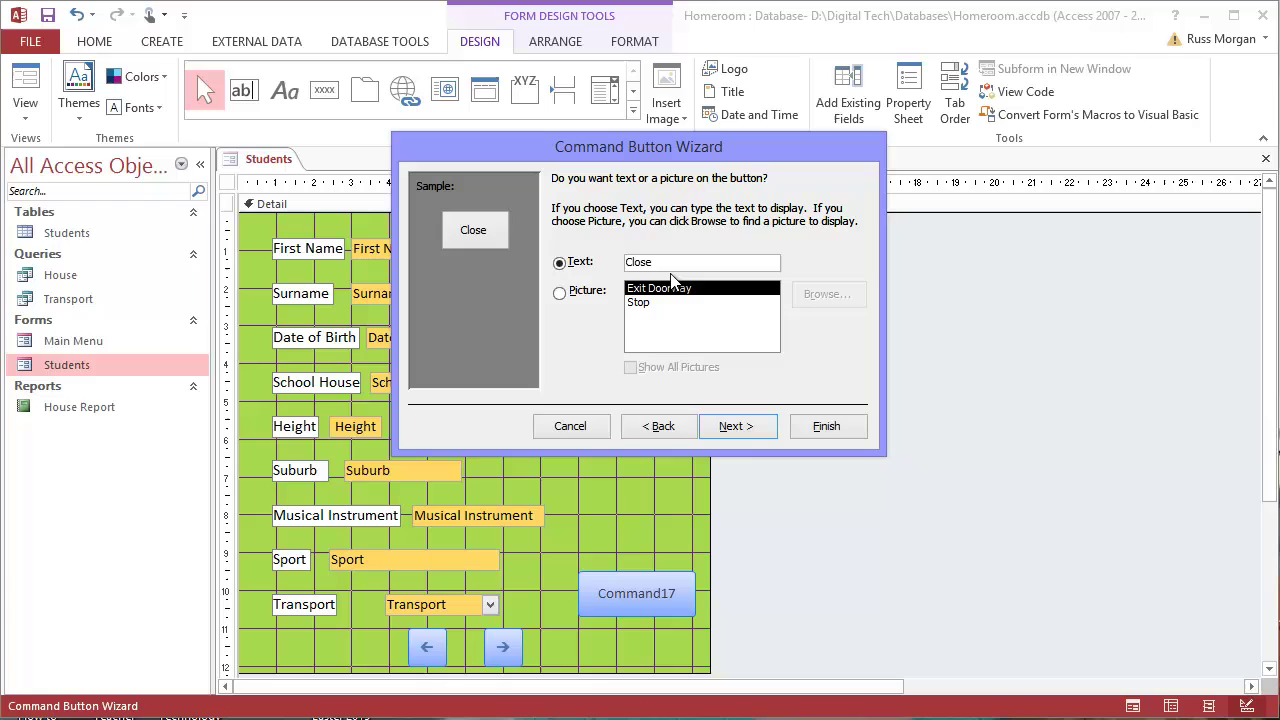
{"action": "left_click", "coordinate": [735, 426]}
{"action": "type", "text": "cl"}
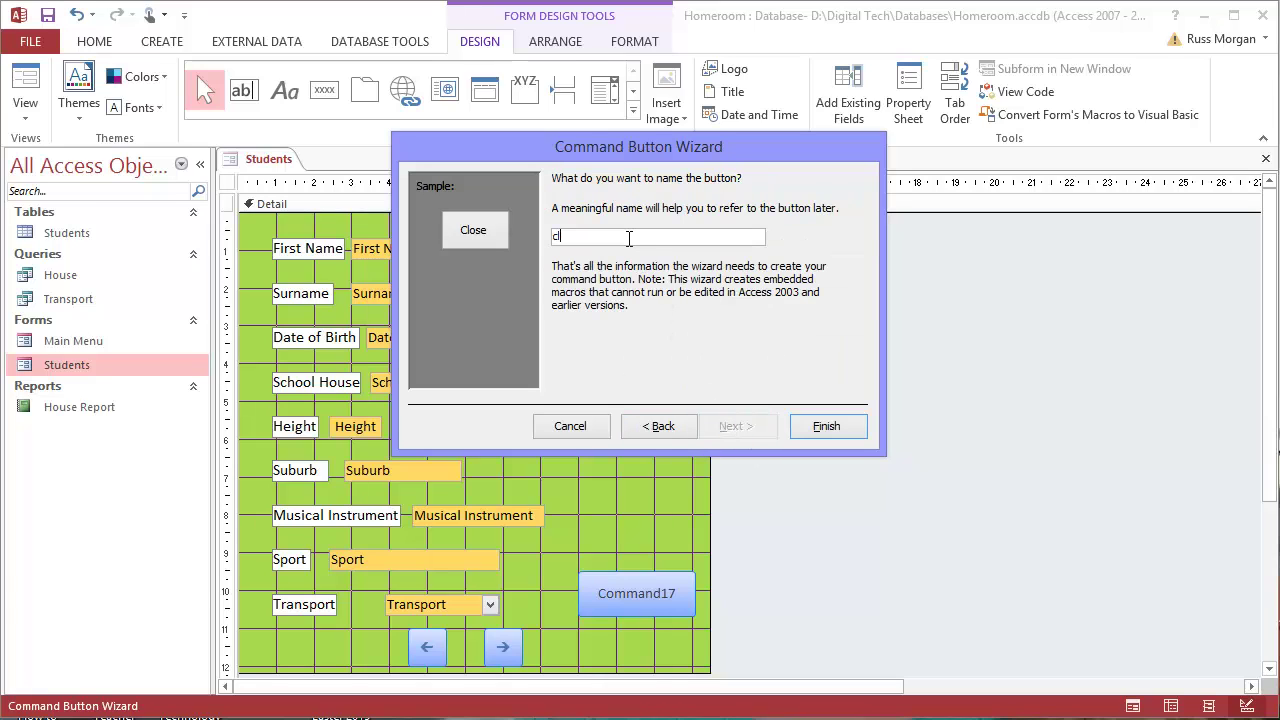
{"action": "type", "text": "s_student_form"}
{"action": "left_click", "coordinate": [827, 427]}
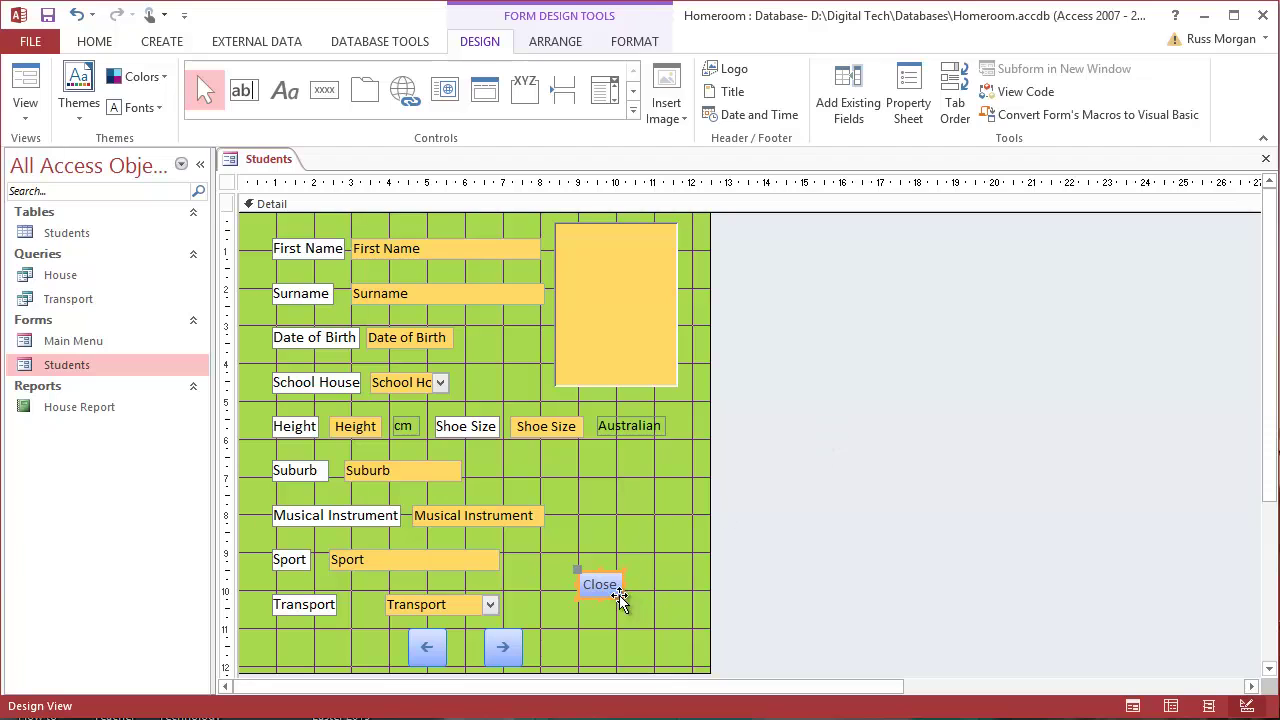
Move the Close button down beside the arrow buttons and give its caption a red font colour.
{"action": "left_click_drag", "start_coordinate": [609, 578], "coordinate": [654, 665]}
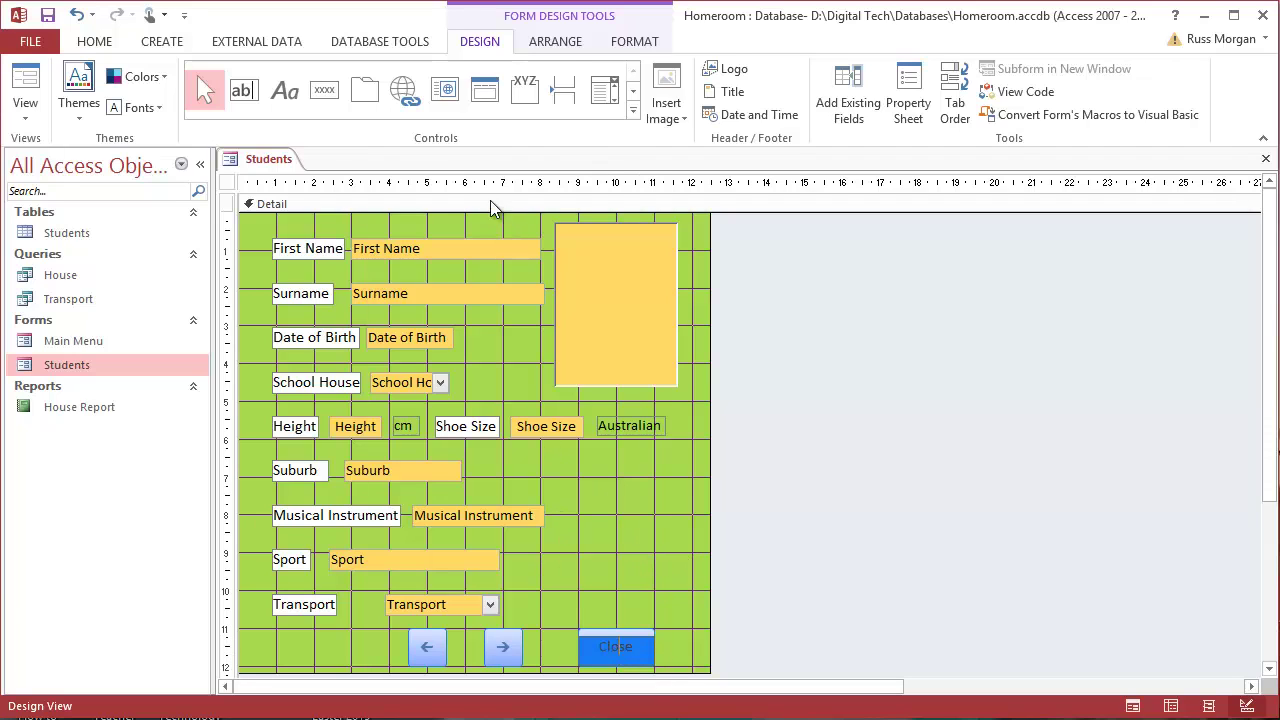
{"action": "left_click", "coordinate": [560, 42]}
{"action": "left_click", "coordinate": [615, 42]}
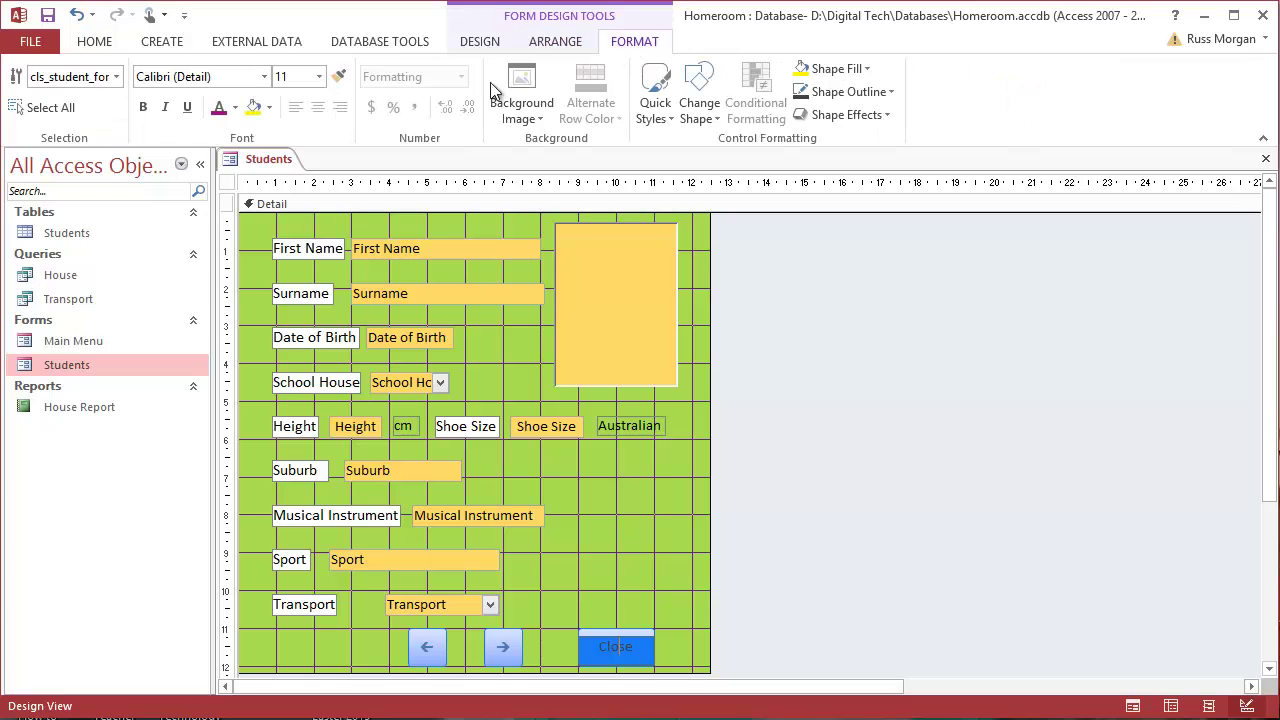
{"action": "left_click", "coordinate": [235, 107]}
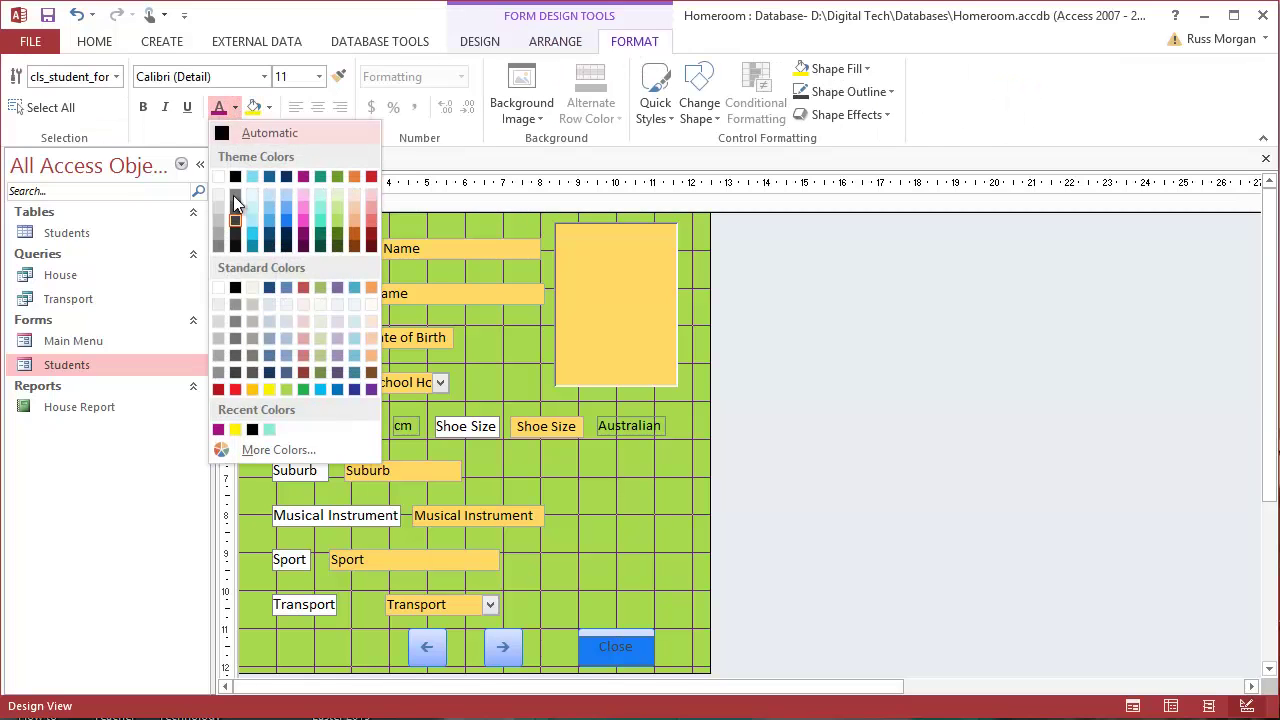
{"action": "left_click", "coordinate": [236, 390]}
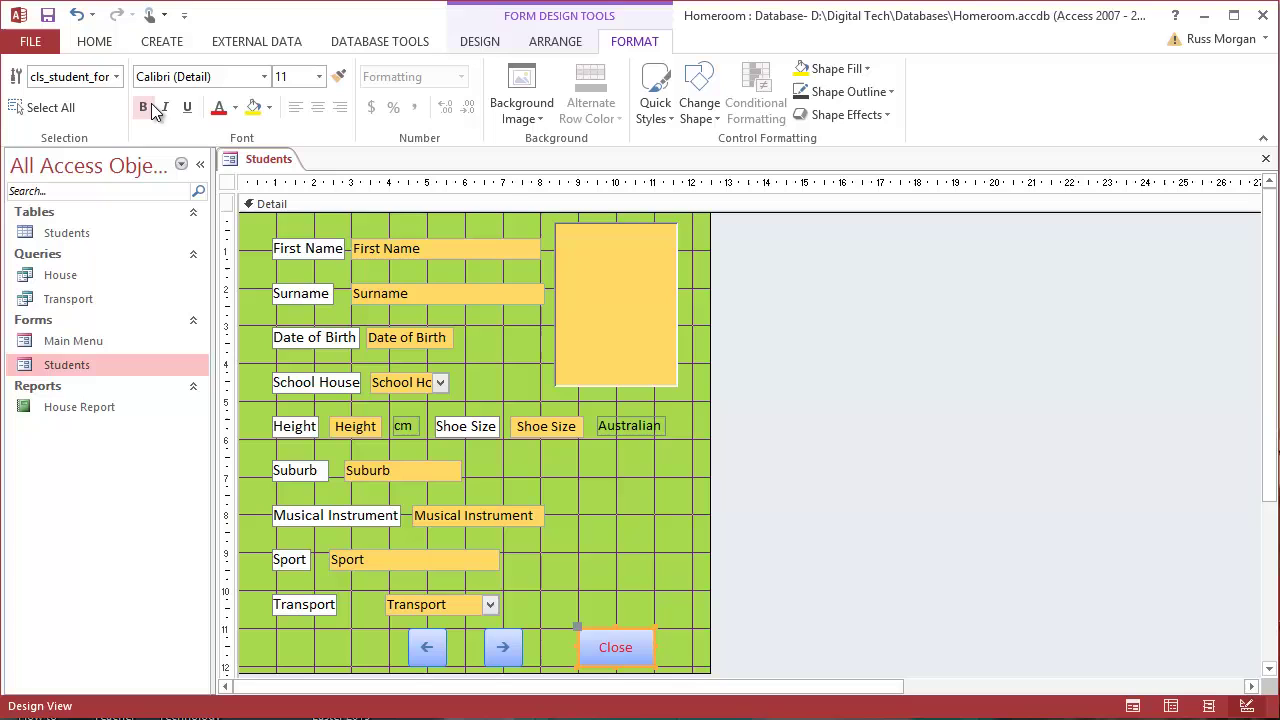
{"action": "left_click", "coordinate": [658, 505]}
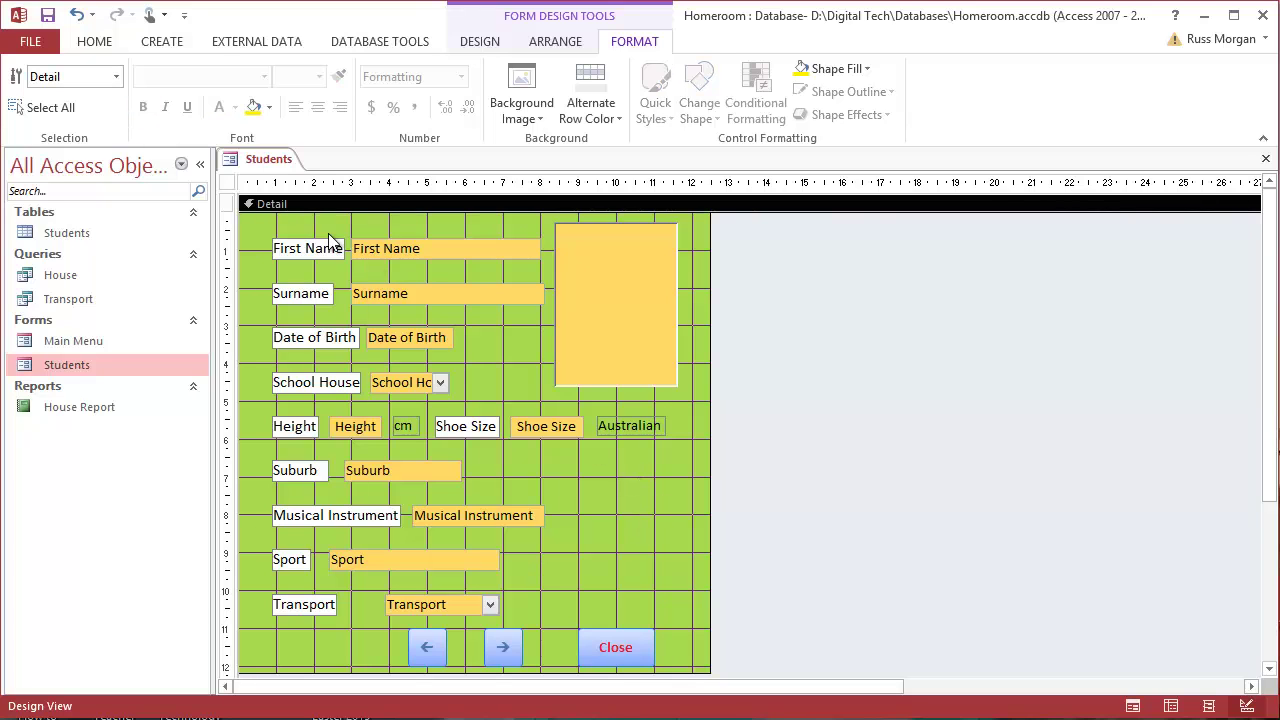
Check in Form View that the Close button shuts the Students form.
{"action": "left_click", "coordinate": [94, 41]}
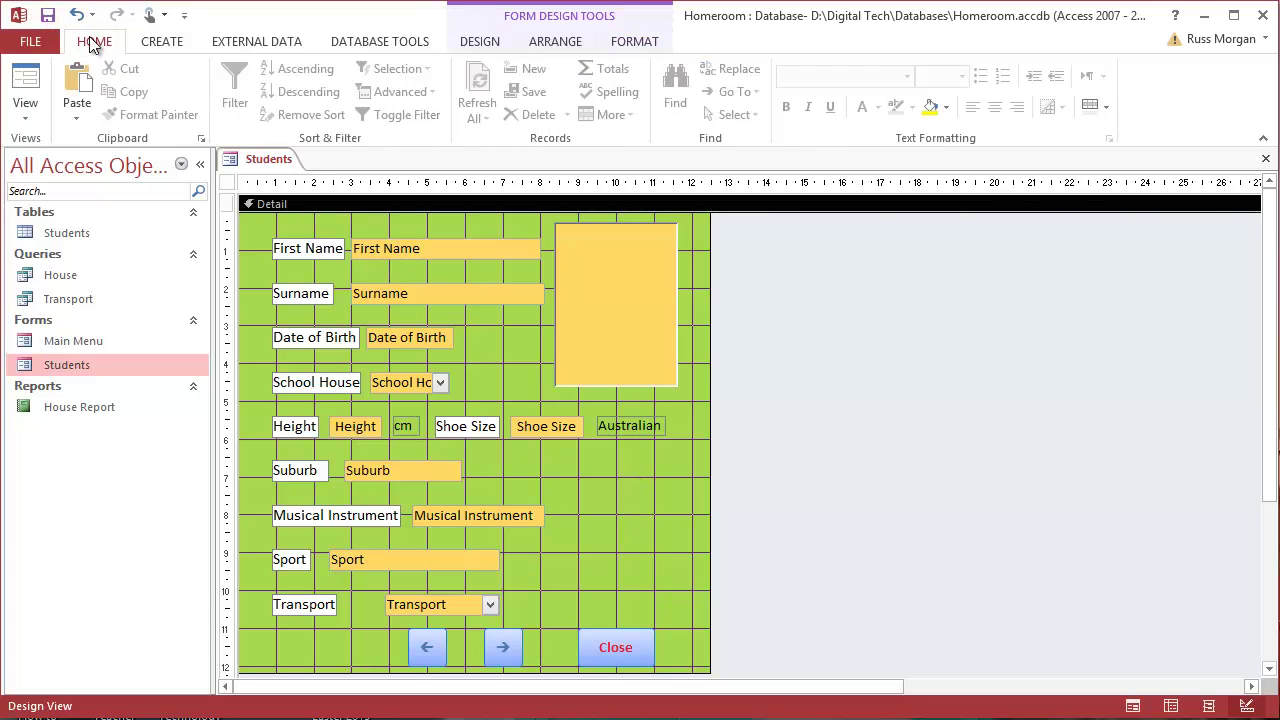
{"action": "left_click", "coordinate": [28, 85]}
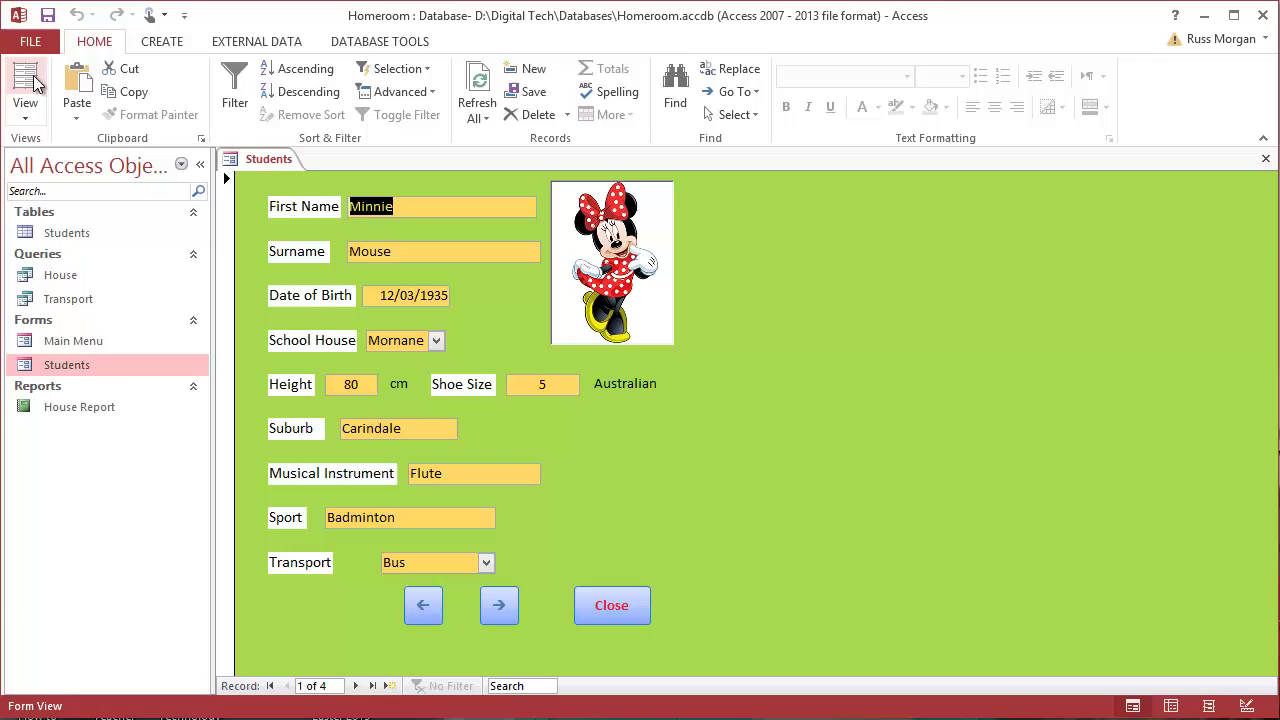
{"action": "left_click", "coordinate": [614, 607]}
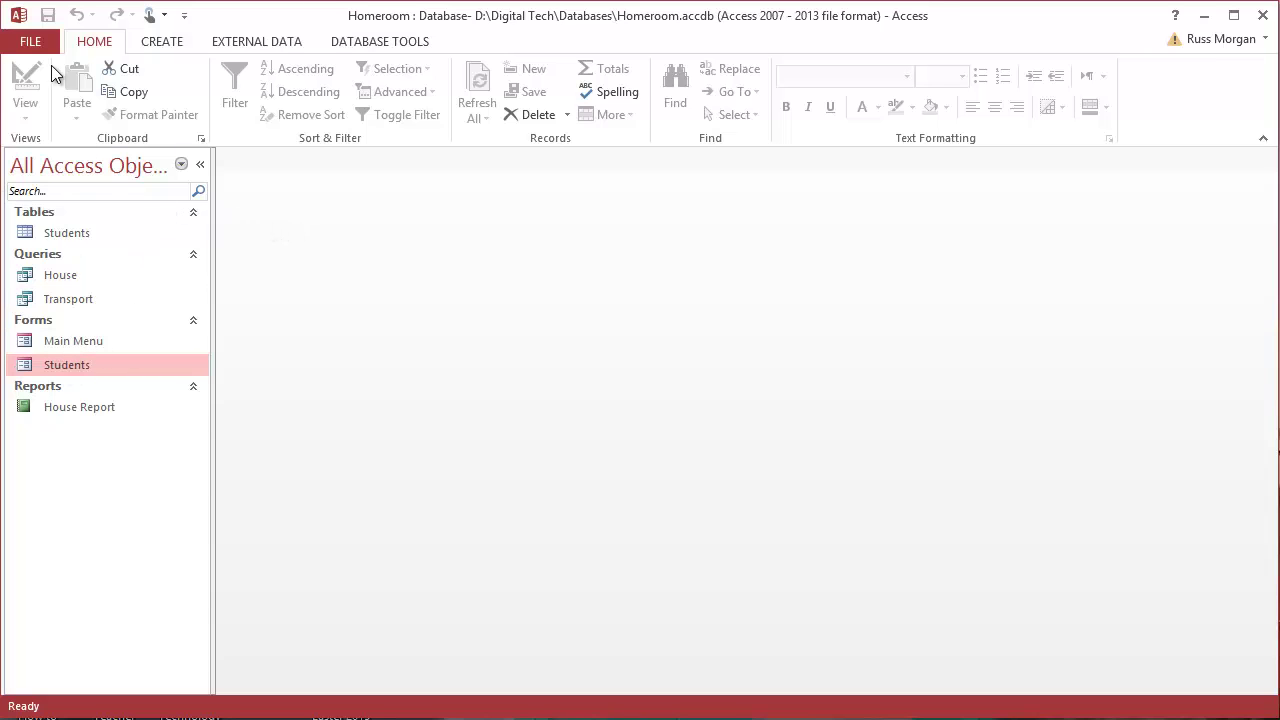
Set the Current Database Display Form option to Main Menu and save the options.
{"action": "left_click", "coordinate": [37, 38]}
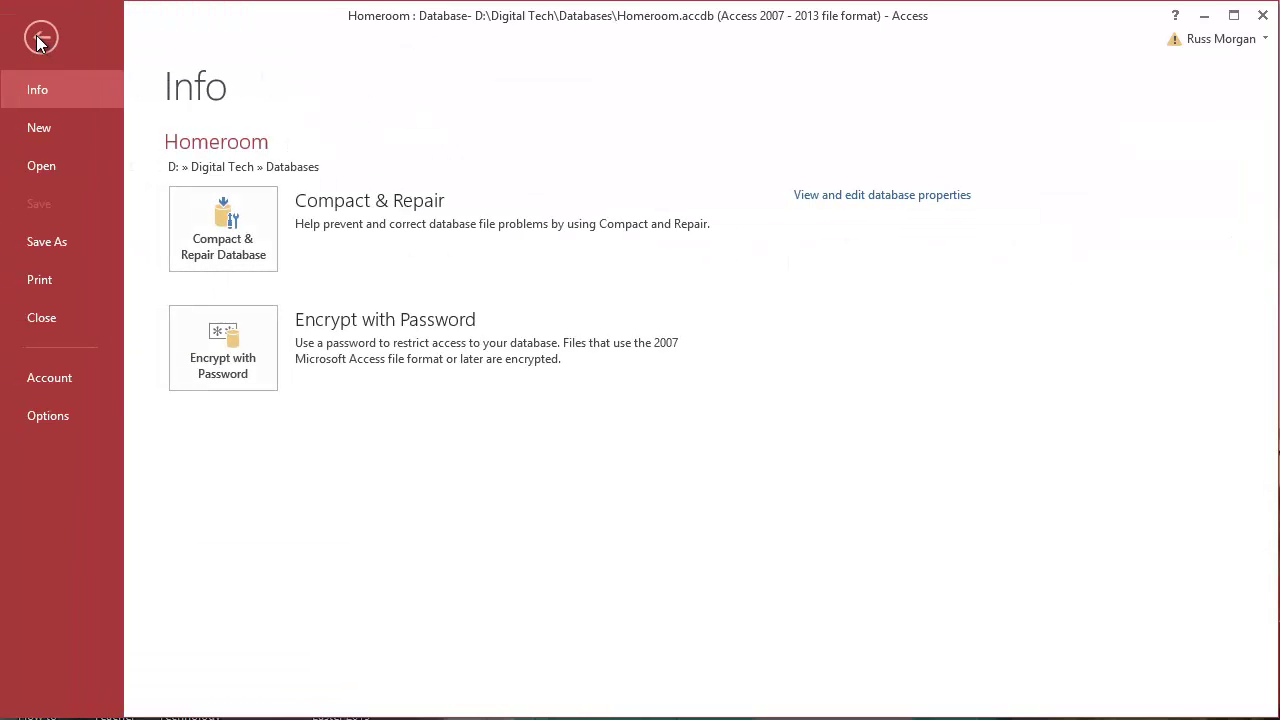
{"action": "left_click", "coordinate": [57, 416]}
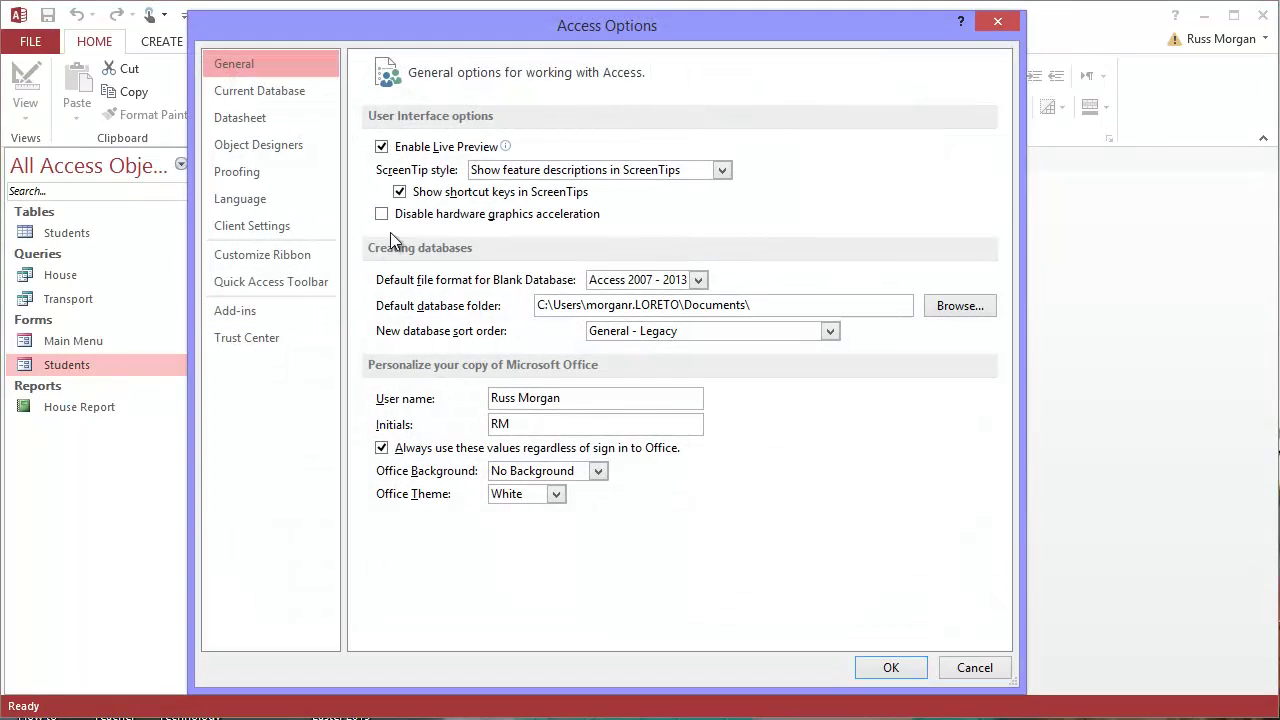
{"action": "left_click", "coordinate": [258, 88]}
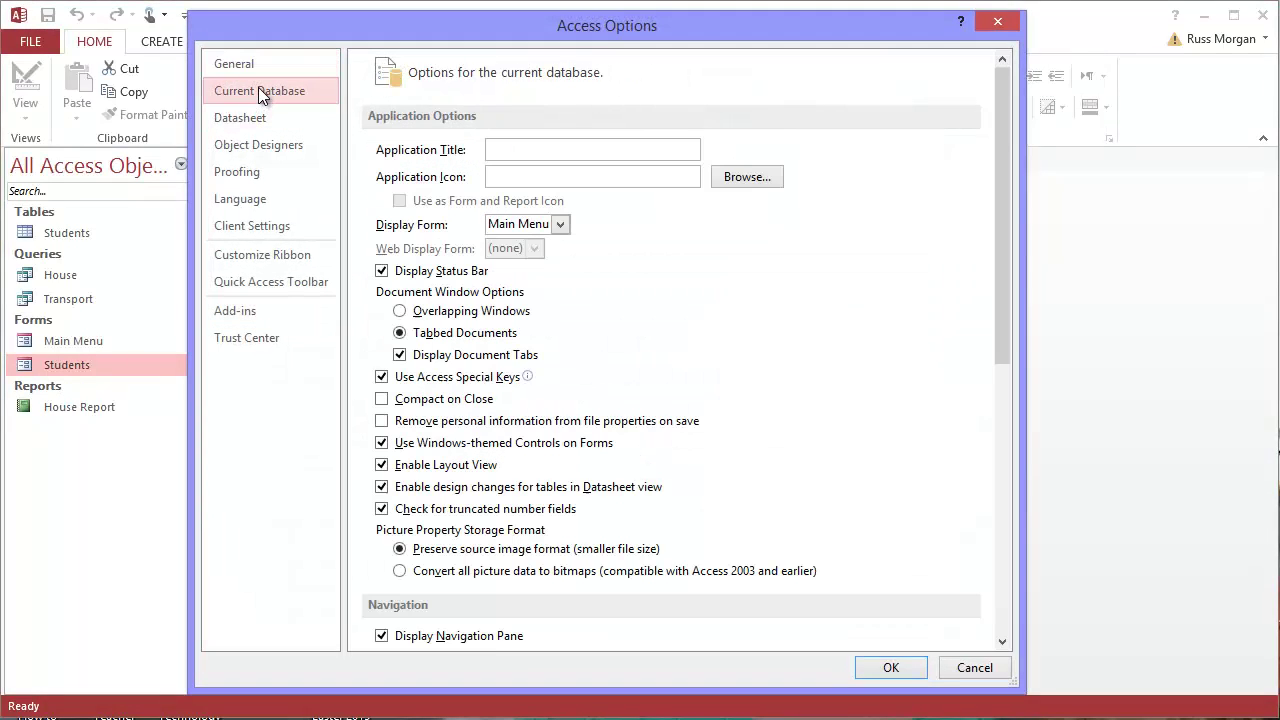
{"action": "left_click", "coordinate": [262, 62]}
{"action": "left_click", "coordinate": [256, 91]}
{"action": "left_click", "coordinate": [559, 225]}
{"action": "left_click", "coordinate": [530, 240]}
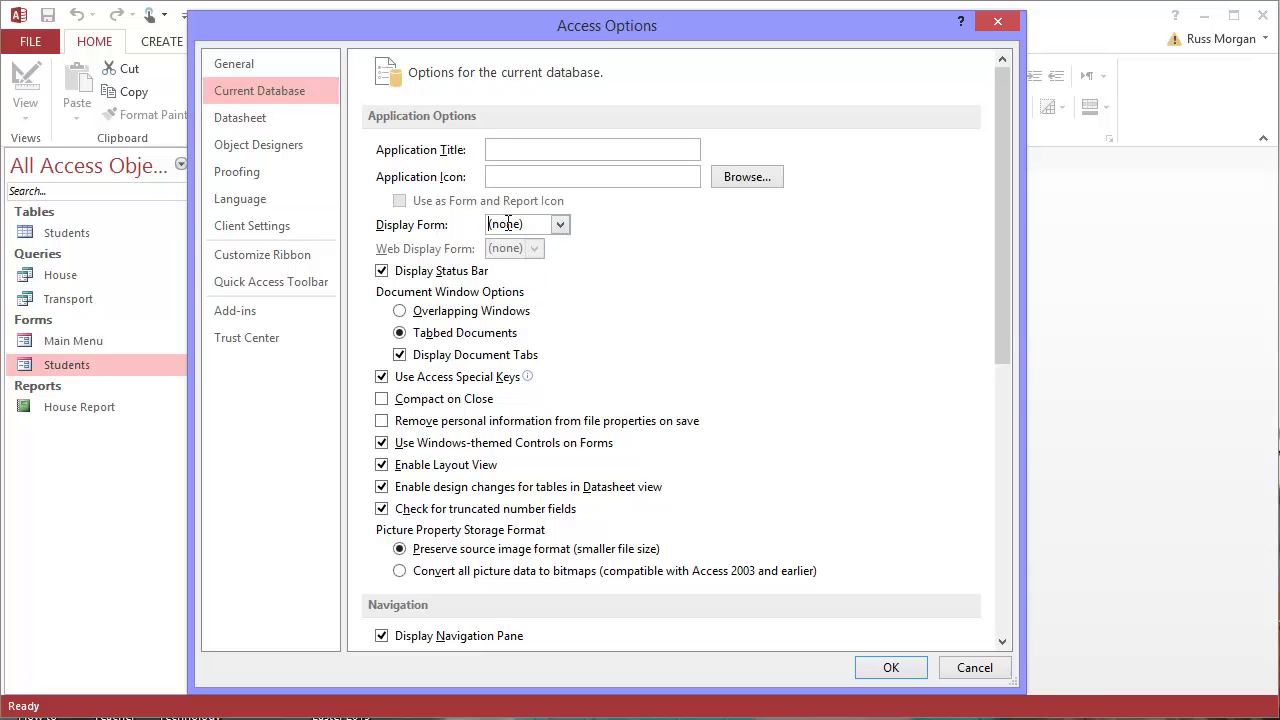
{"action": "left_click", "coordinate": [559, 225]}
{"action": "left_click", "coordinate": [527, 264]}
{"action": "left_click", "coordinate": [889, 668]}
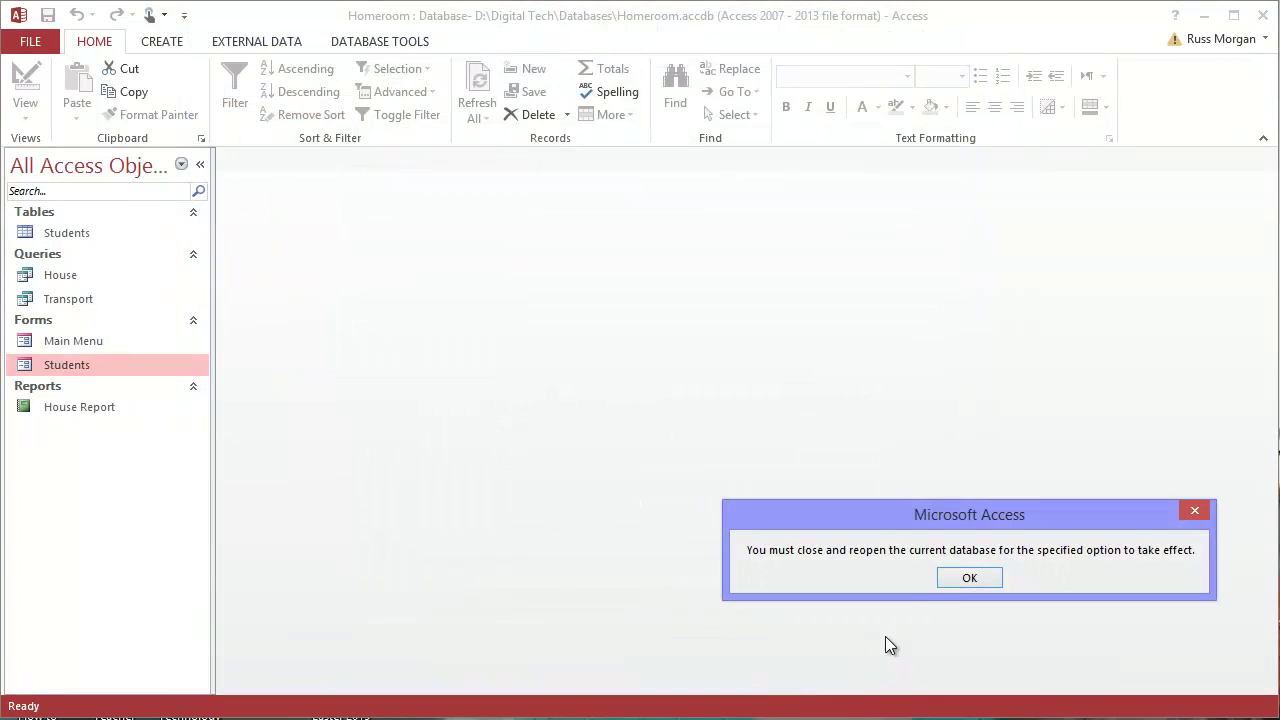
Dismiss the reopen-database notice and collapse the Navigation Pane.
{"action": "left_click", "coordinate": [966, 579]}
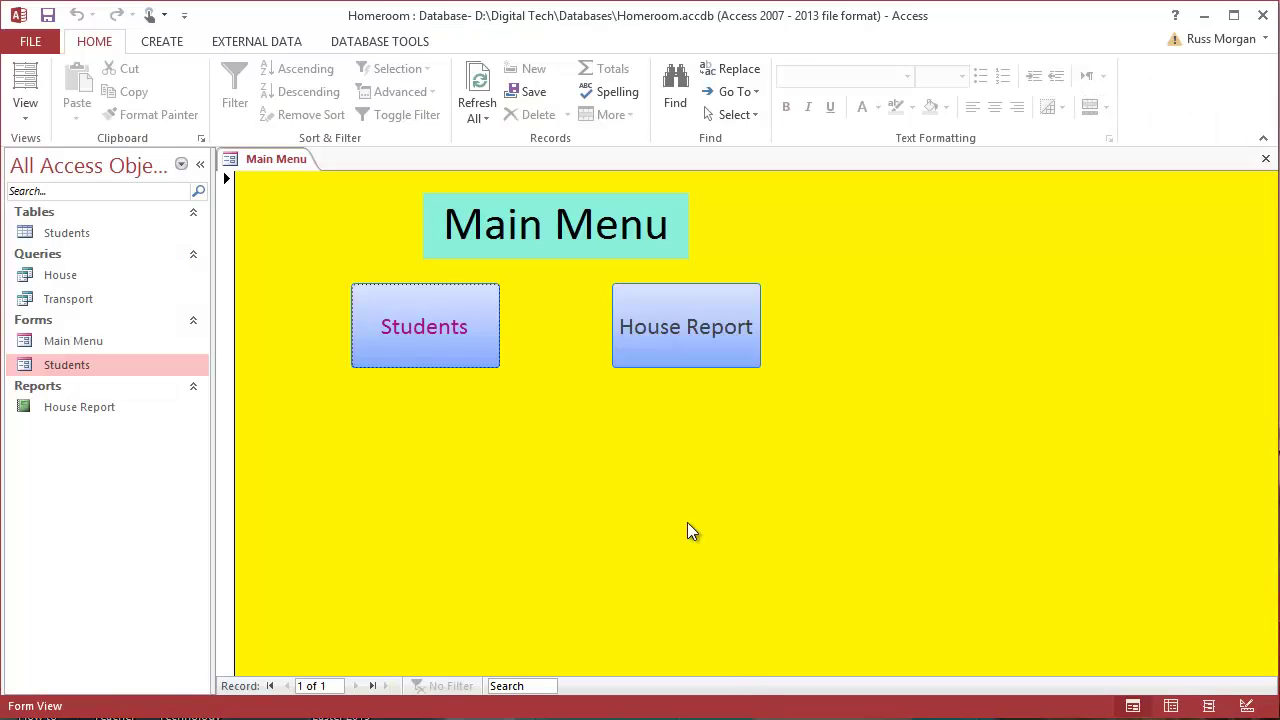
{"action": "left_click", "coordinate": [201, 167]}
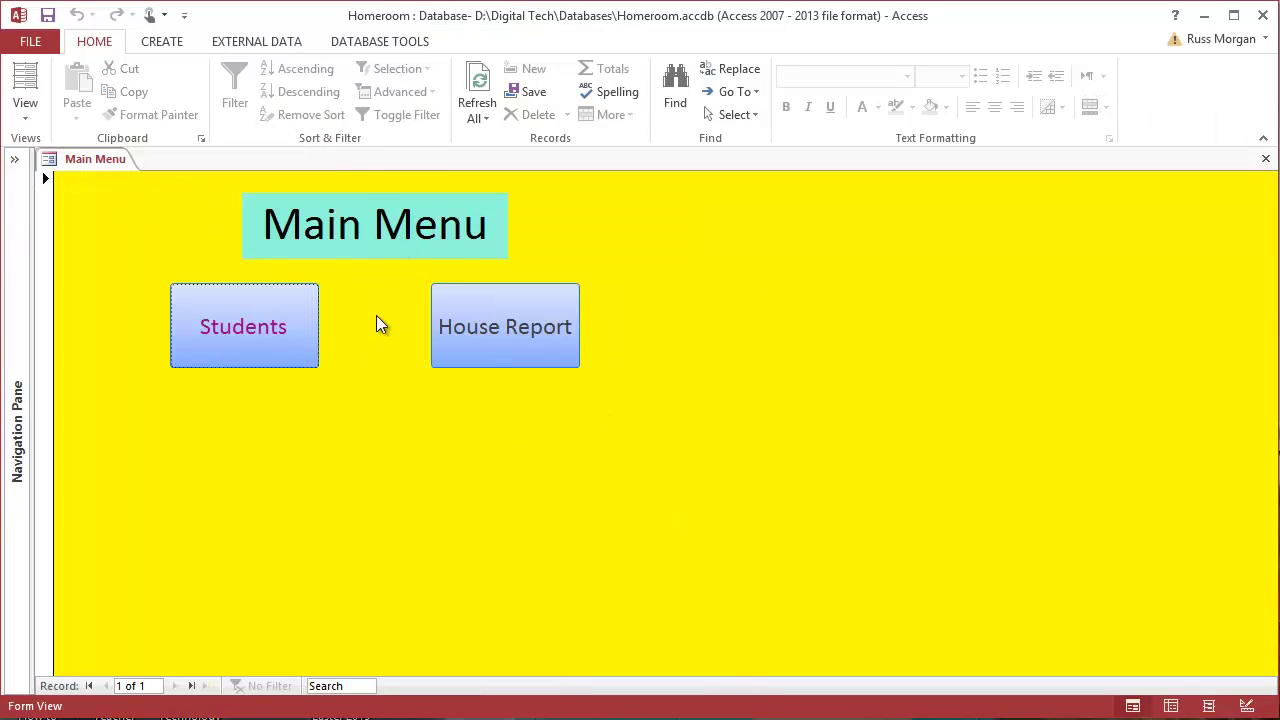